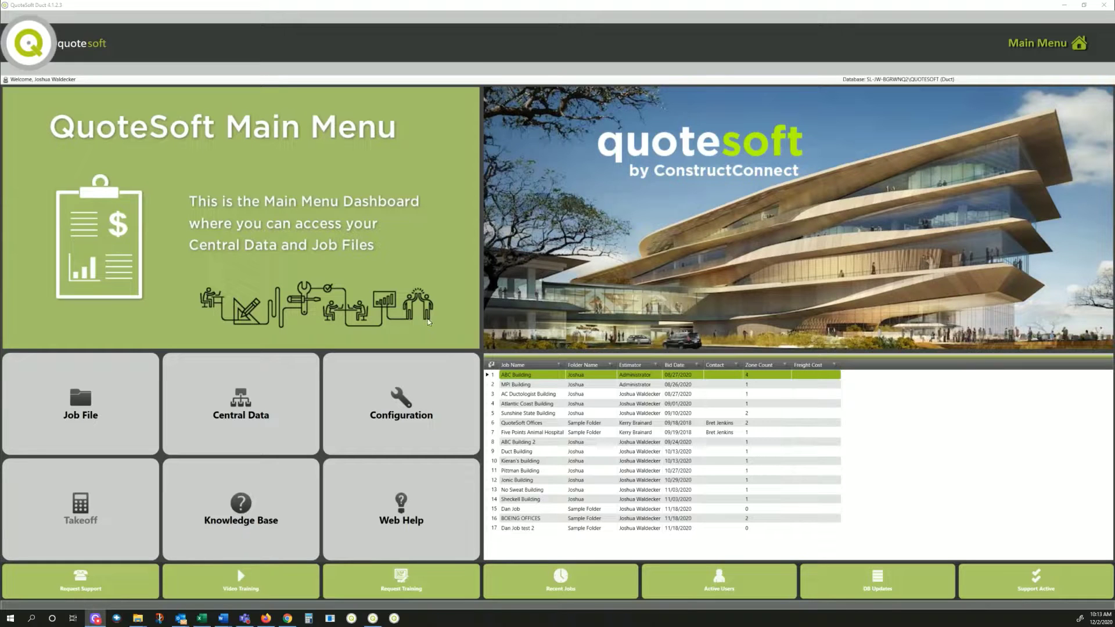
Step: Open the Job File & Reports workspace from the QuoteSoft Main Menu
{"action": "left_click", "coordinate": [83, 404]}
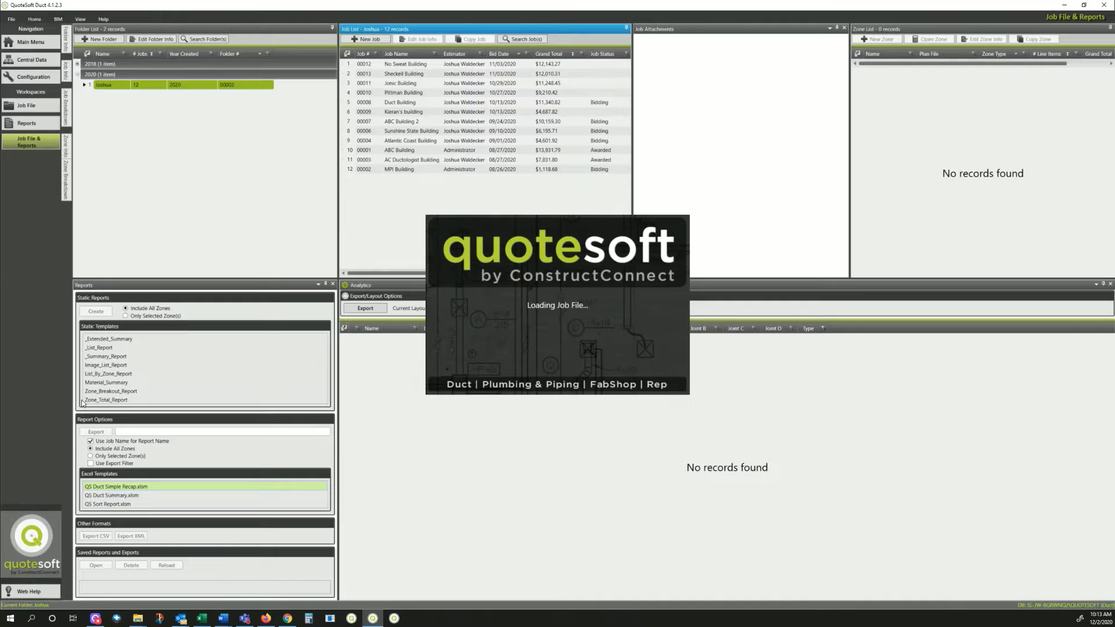
Step: Create a new job named 'Video Demo' in the selected job folder
{"action": "left_click", "coordinate": [114, 87]}
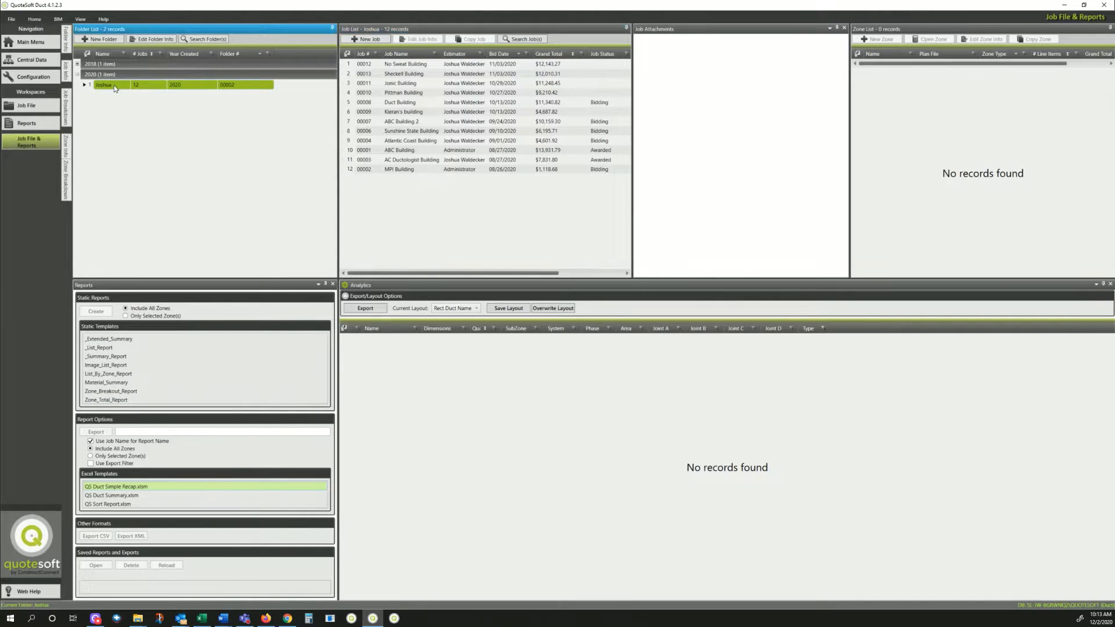
{"action": "left_click", "coordinate": [367, 39]}
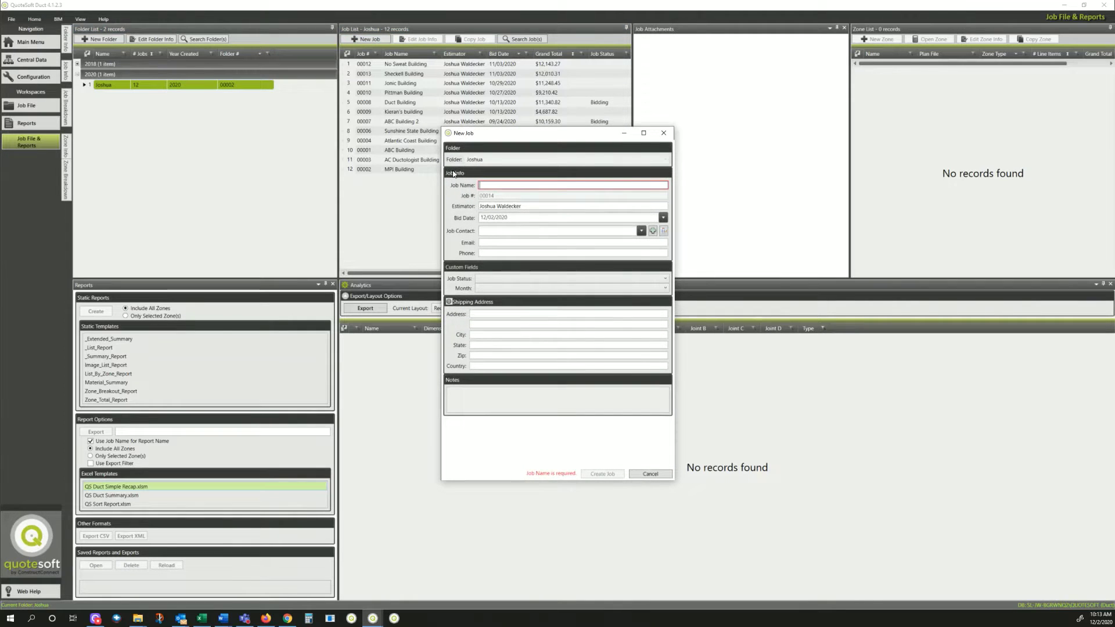
{"action": "type", "text": "Video Demo"}
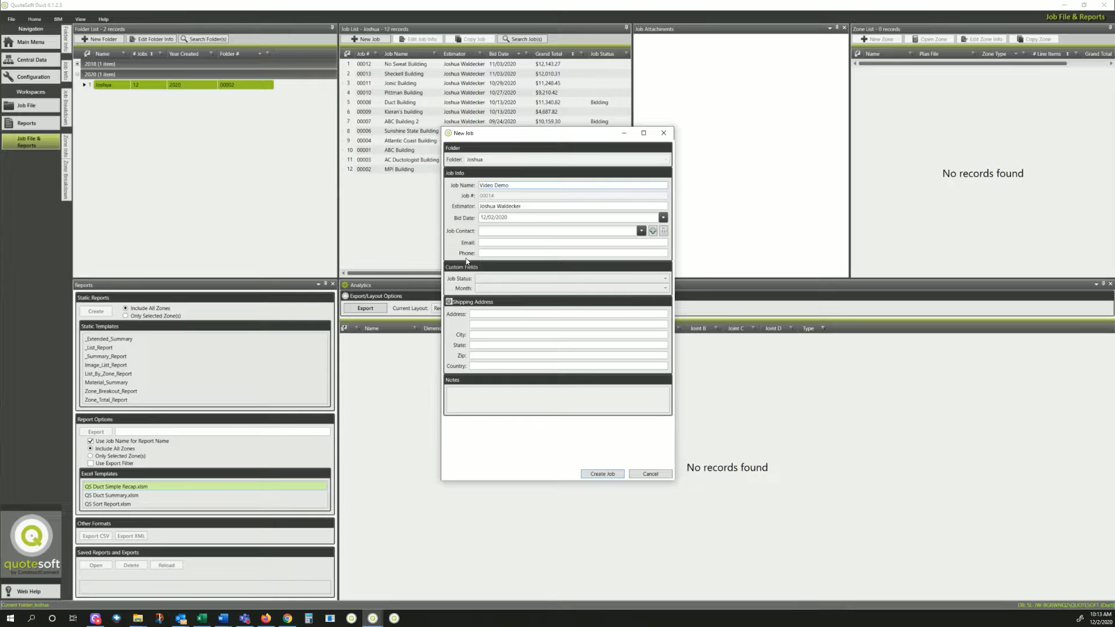
{"action": "left_click", "coordinate": [598, 474]}
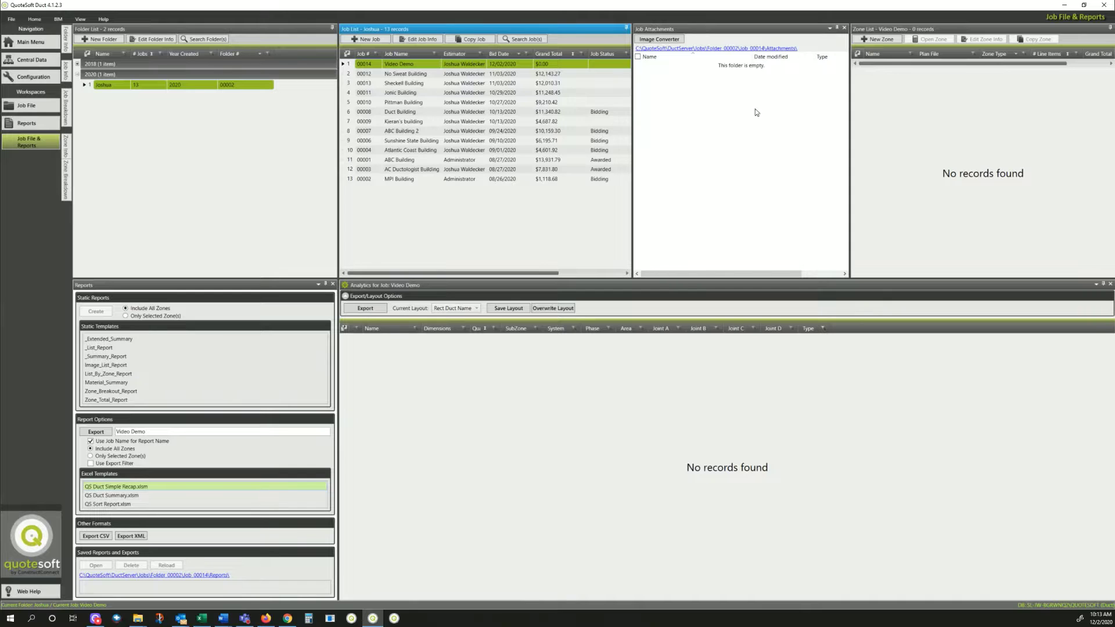
Step: Copy the four sheet-metal drawing PDFs, including M1 Quotesoft Offices.pdf, into the job's attachments
{"action": "mouse_move", "coordinate": [137, 617]}
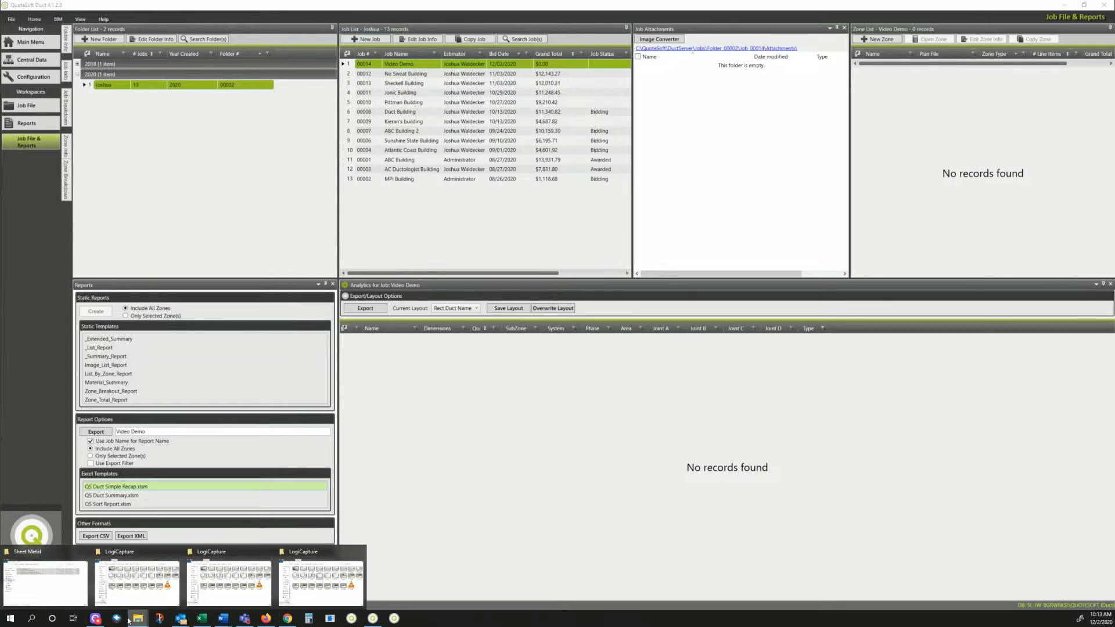
{"action": "left_click", "coordinate": [139, 574]}
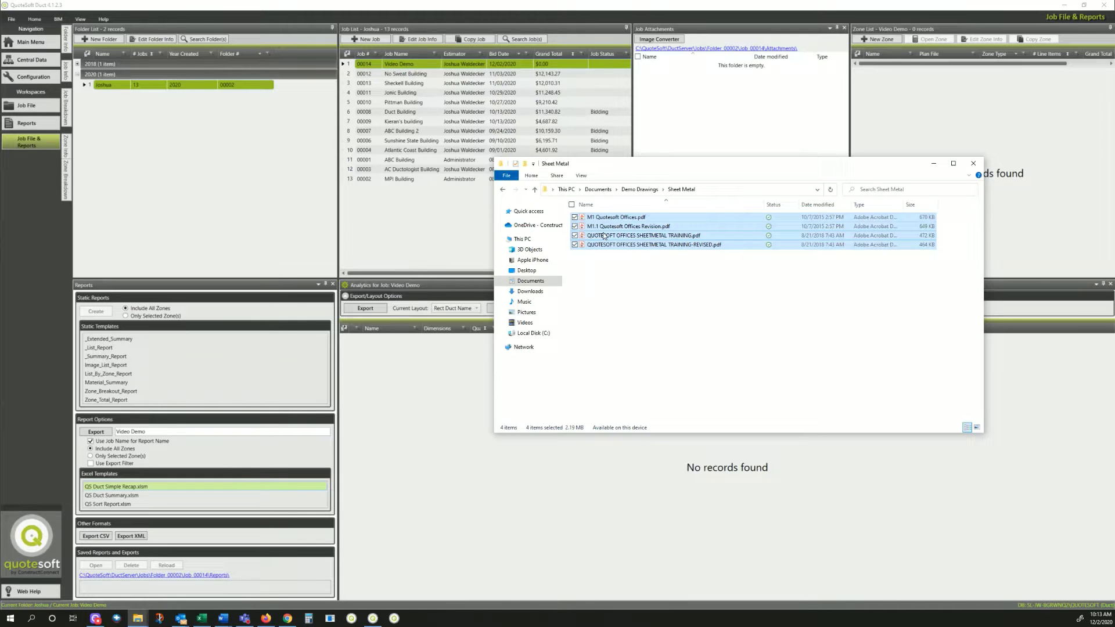
{"action": "left_click_drag", "start_coordinate": [604, 236], "coordinate": [690, 131]}
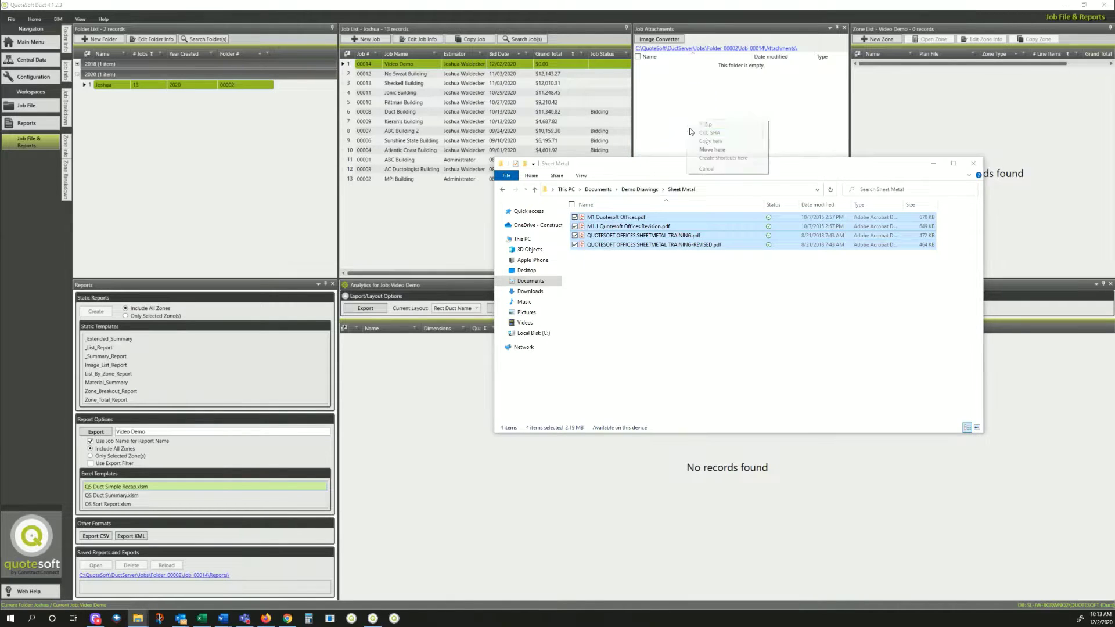
{"action": "left_click", "coordinate": [709, 141]}
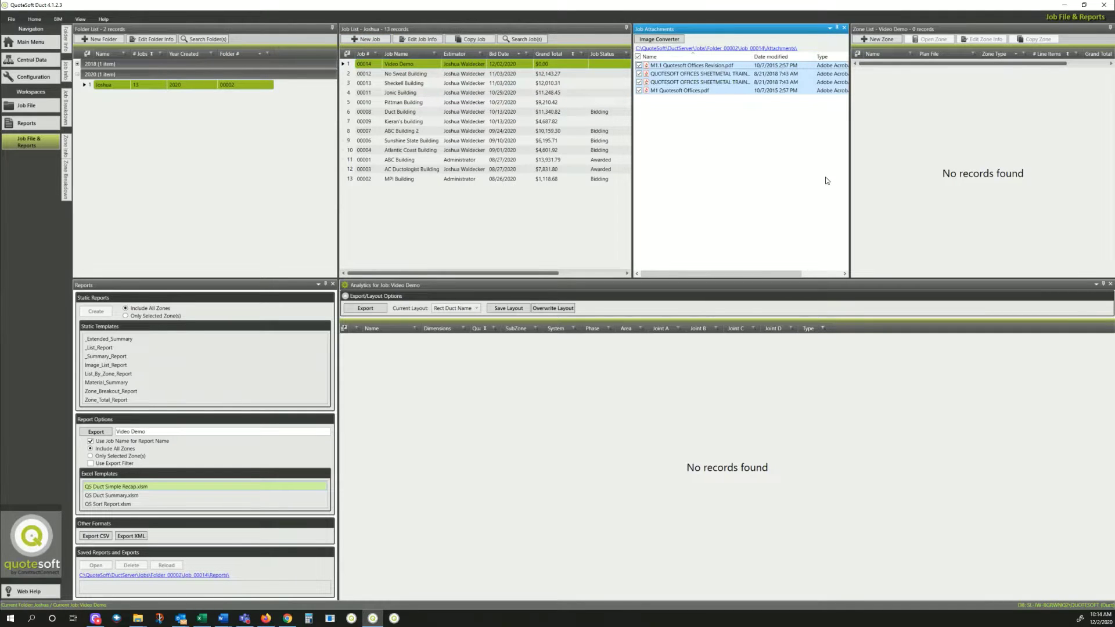
Step: Create zone 'M1 Quotesoft Offices' using M1 Quotesoft Offices.pdf as its plan file
{"action": "left_click", "coordinate": [881, 40]}
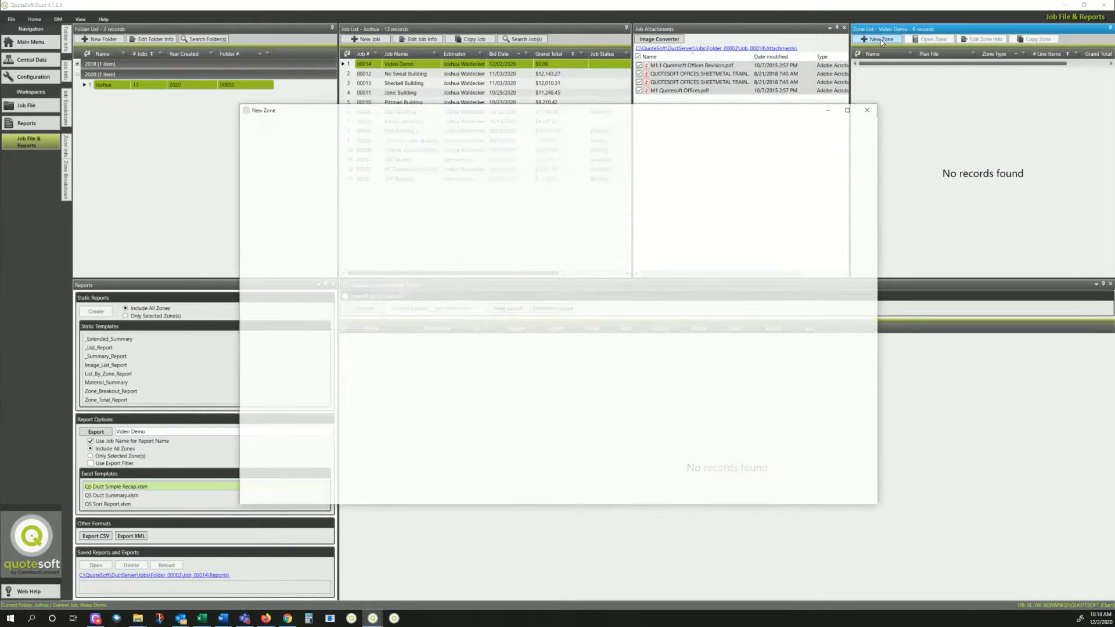
{"action": "left_click", "coordinate": [340, 164]}
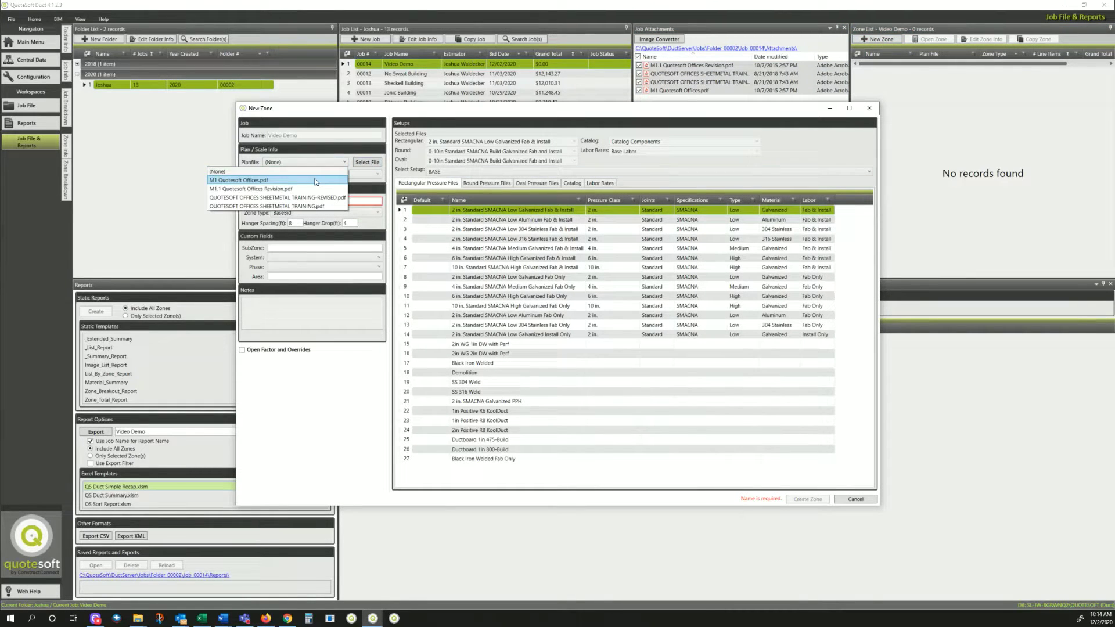
{"action": "left_click", "coordinate": [313, 182]}
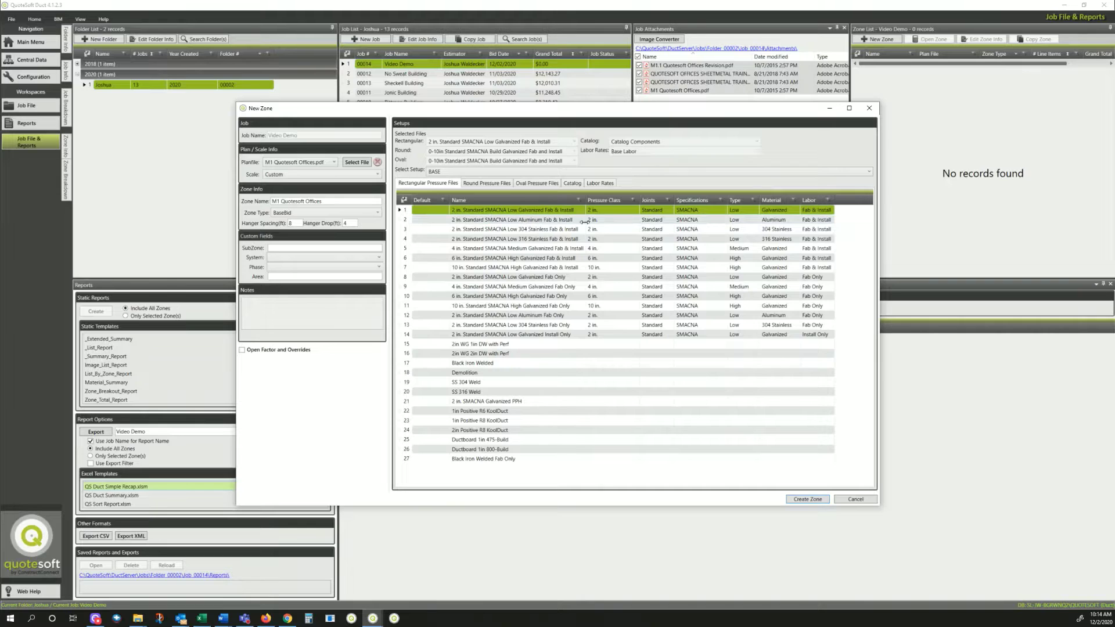
{"action": "left_click", "coordinate": [808, 500]}
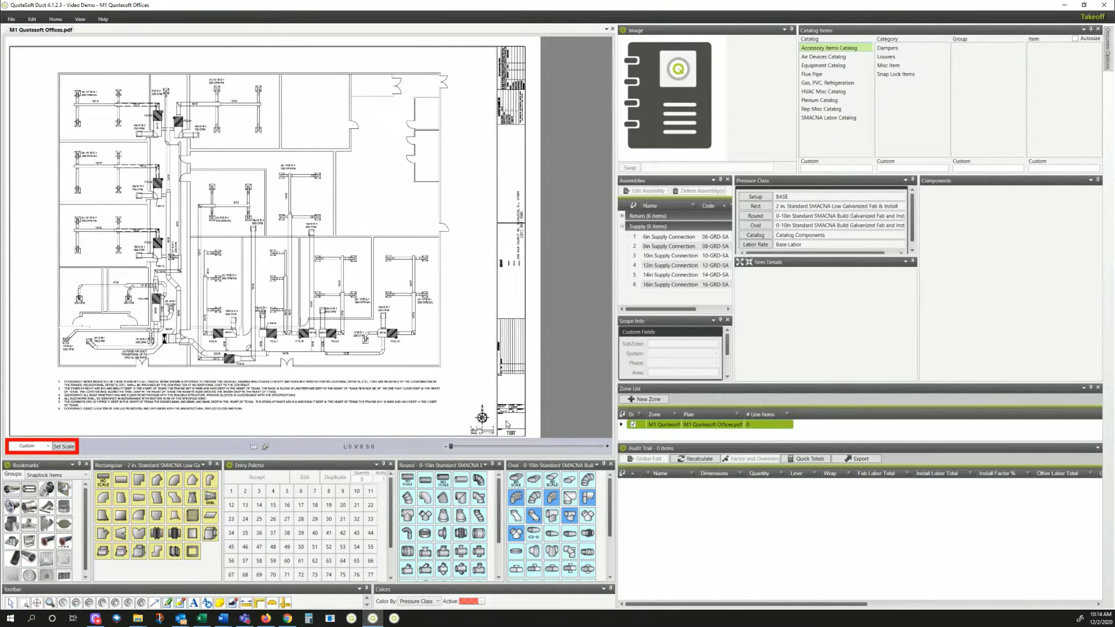
Step: Set the plan scale to 1/4 inch = 1' and frame the FCU-1 fan coil area
{"action": "scroll", "coordinate": [509, 424], "scroll_direction": "up", "scroll_amount": 5}
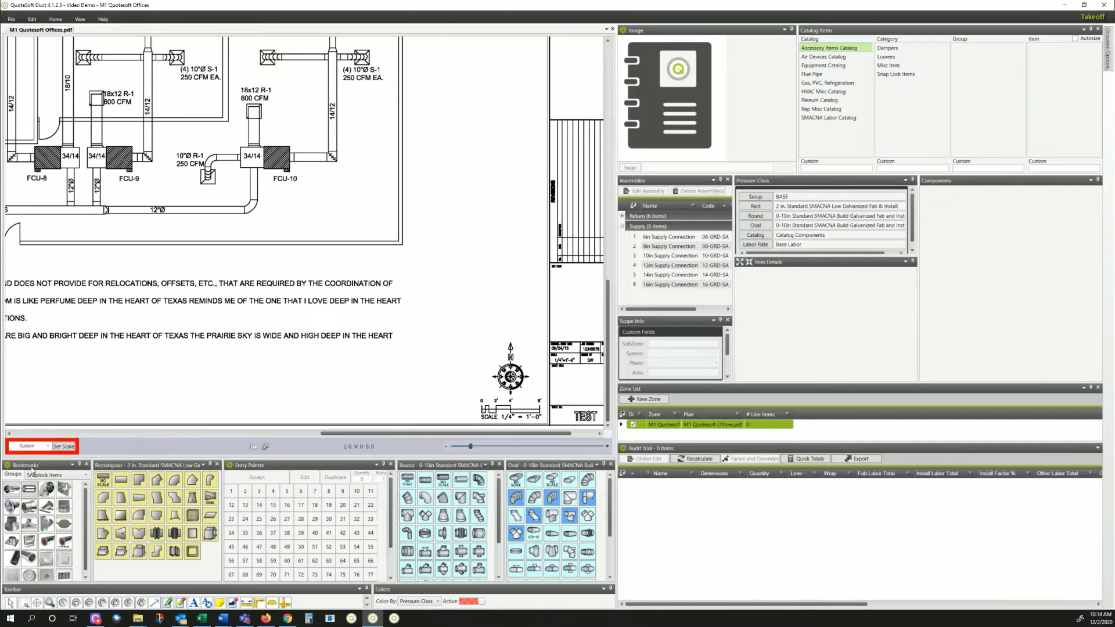
{"action": "left_click", "coordinate": [48, 447]}
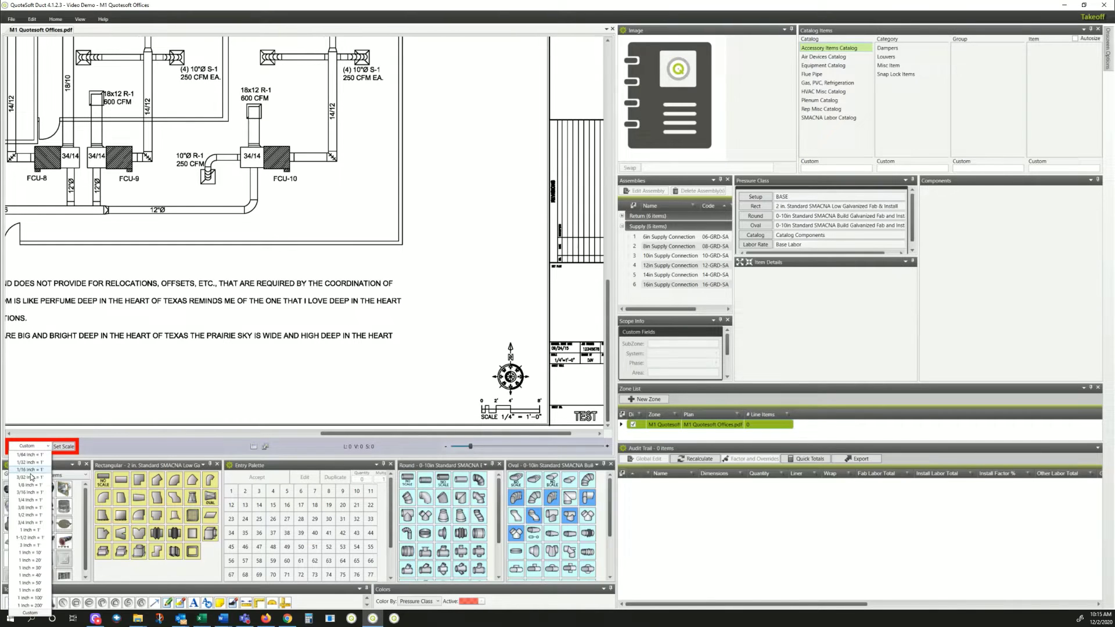
{"action": "left_click", "coordinate": [30, 502]}
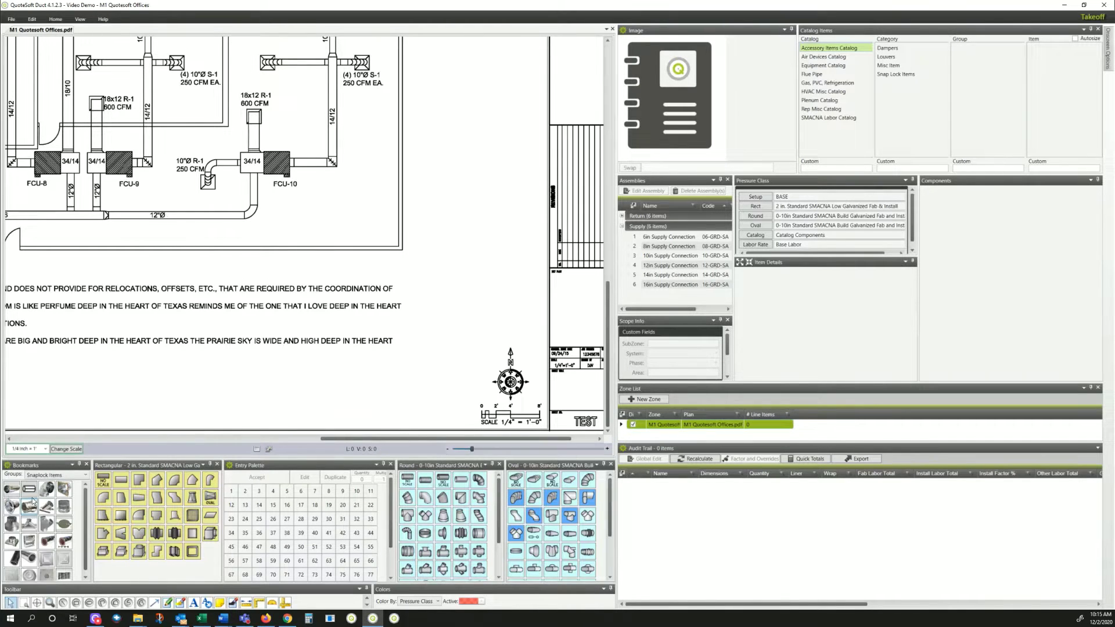
{"action": "mouse_move", "coordinate": [142, 199]}
{"action": "left_mouse_down"}
{"action": "mouse_move", "coordinate": [162, 229]}
{"action": "mouse_move", "coordinate": [272, 304]}
{"action": "left_mouse_up"}
{"action": "scroll", "coordinate": [272, 304], "scroll_direction": "down", "scroll_amount": 1}
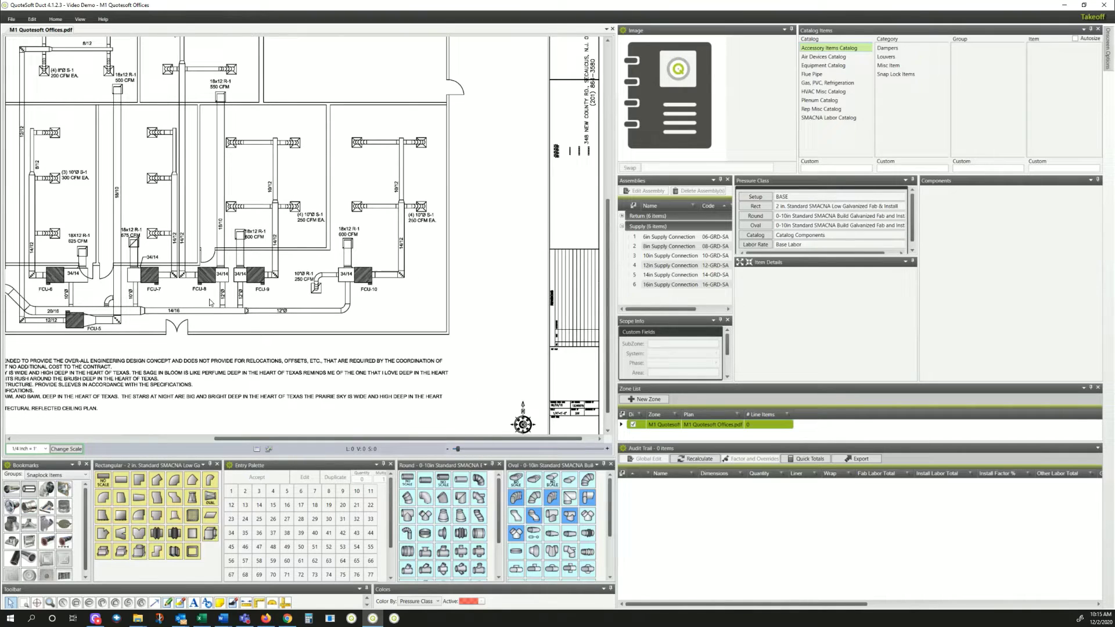
{"action": "scroll", "coordinate": [272, 305], "scroll_direction": "down", "scroll_amount": 2}
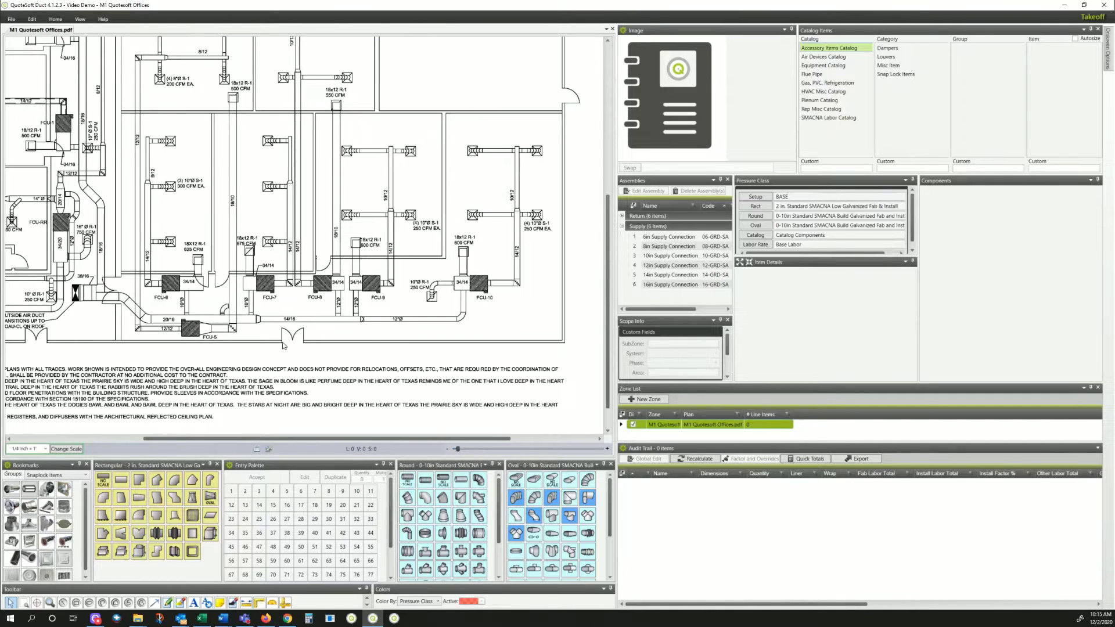
{"action": "left_click_drag", "start_coordinate": [178, 284], "coordinate": [279, 317]}
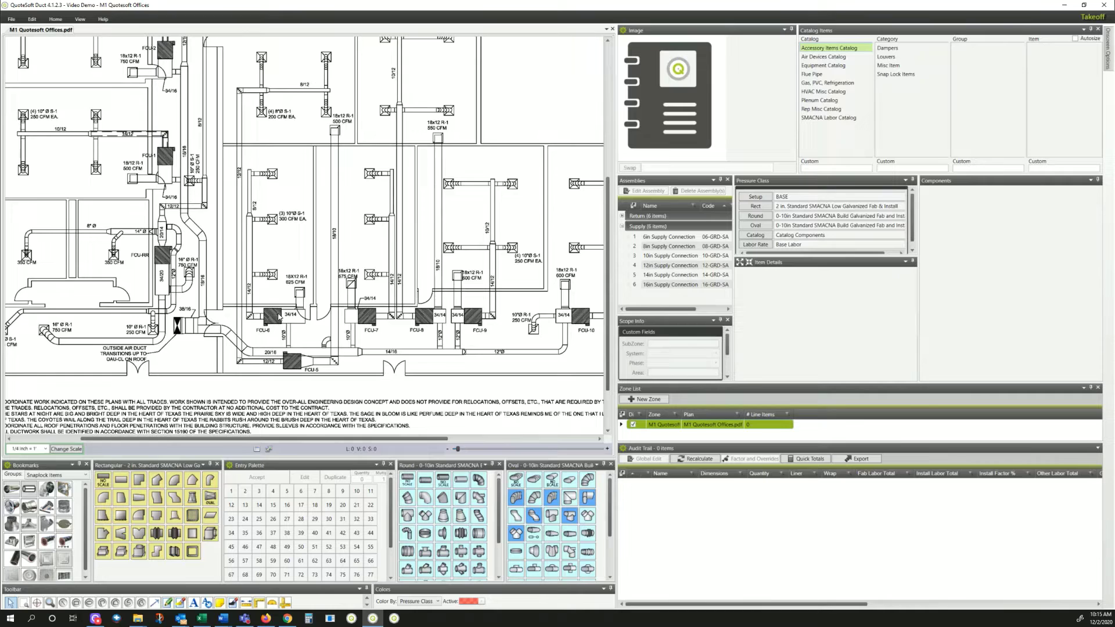
{"action": "scroll", "coordinate": [233, 229], "scroll_direction": "up", "scroll_amount": 3}
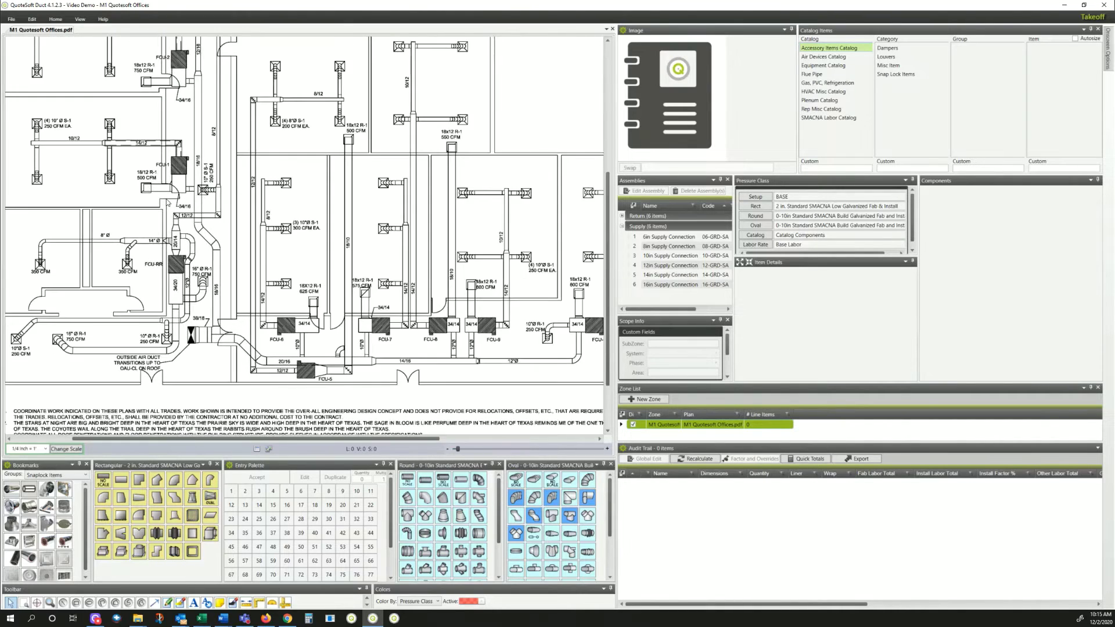
{"action": "scroll", "coordinate": [242, 256], "scroll_direction": "up", "scroll_amount": 4}
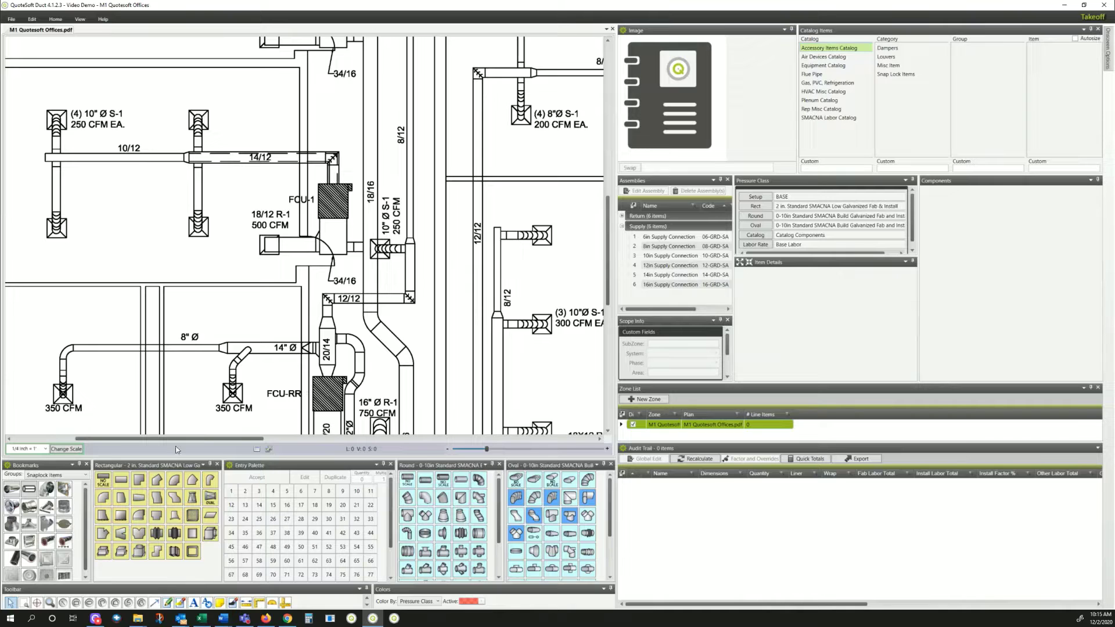
{"action": "left_click", "coordinate": [121, 480]}
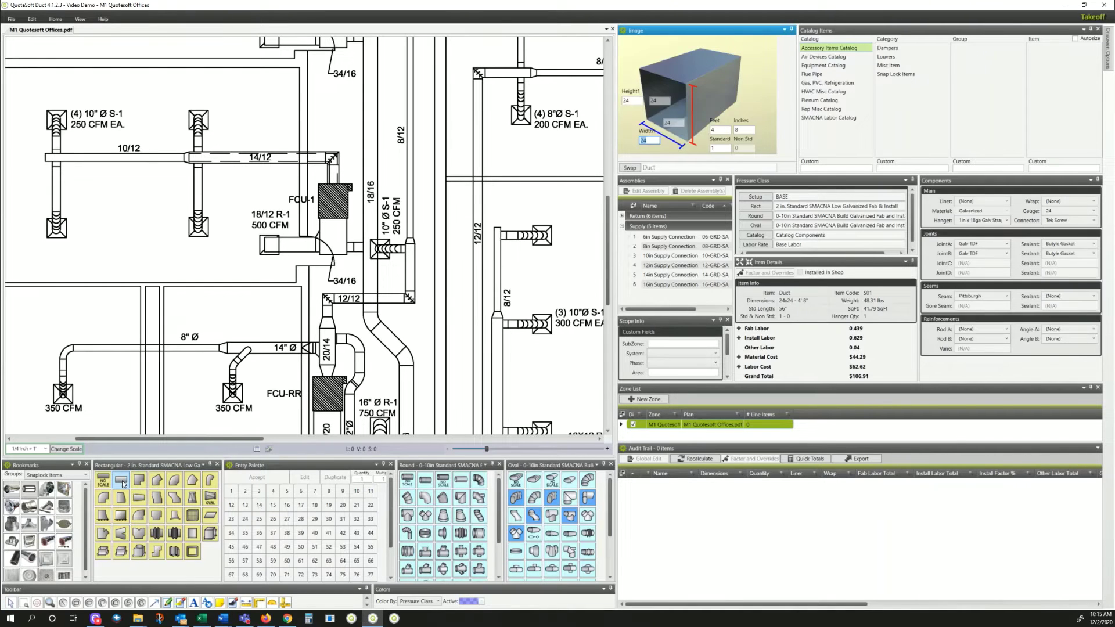
{"action": "left_click", "coordinate": [260, 505]}
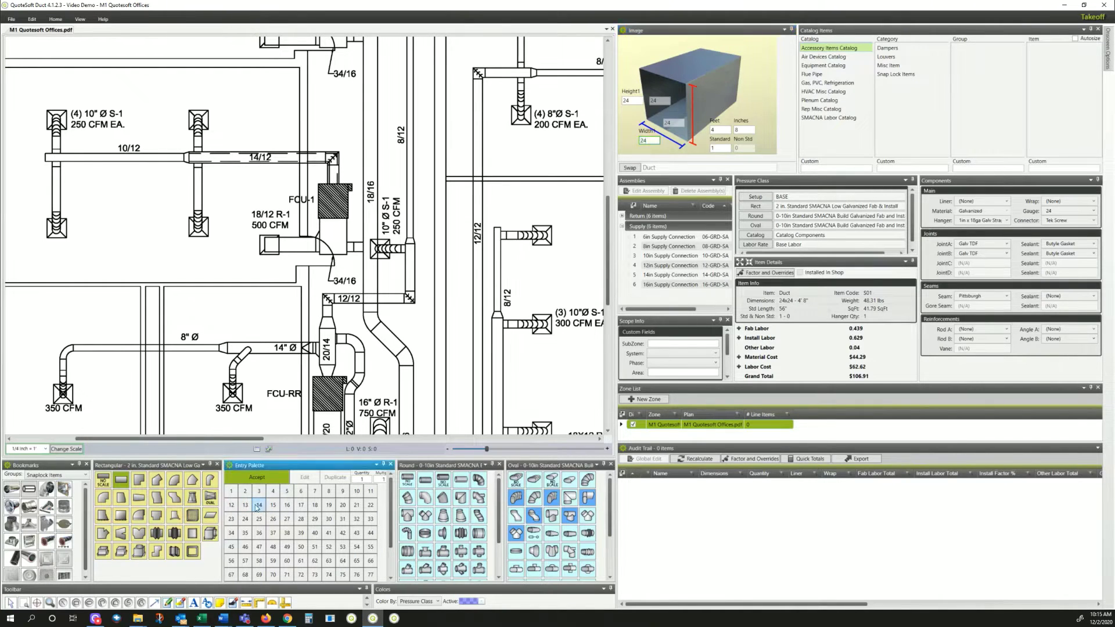
{"action": "left_click", "coordinate": [231, 505]}
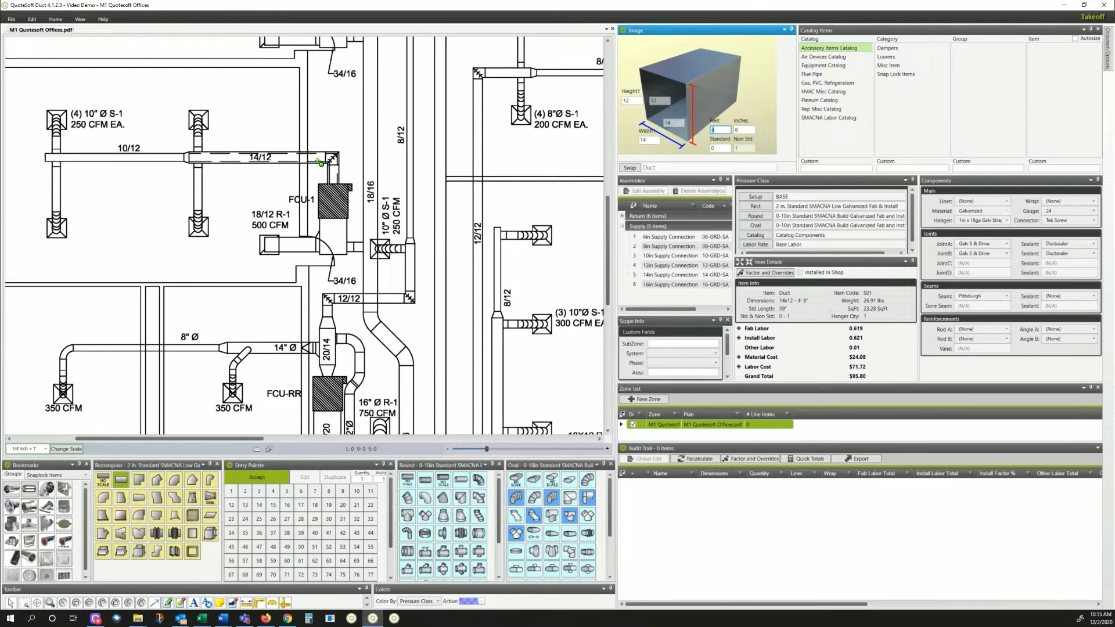
{"action": "left_click", "coordinate": [322, 158]}
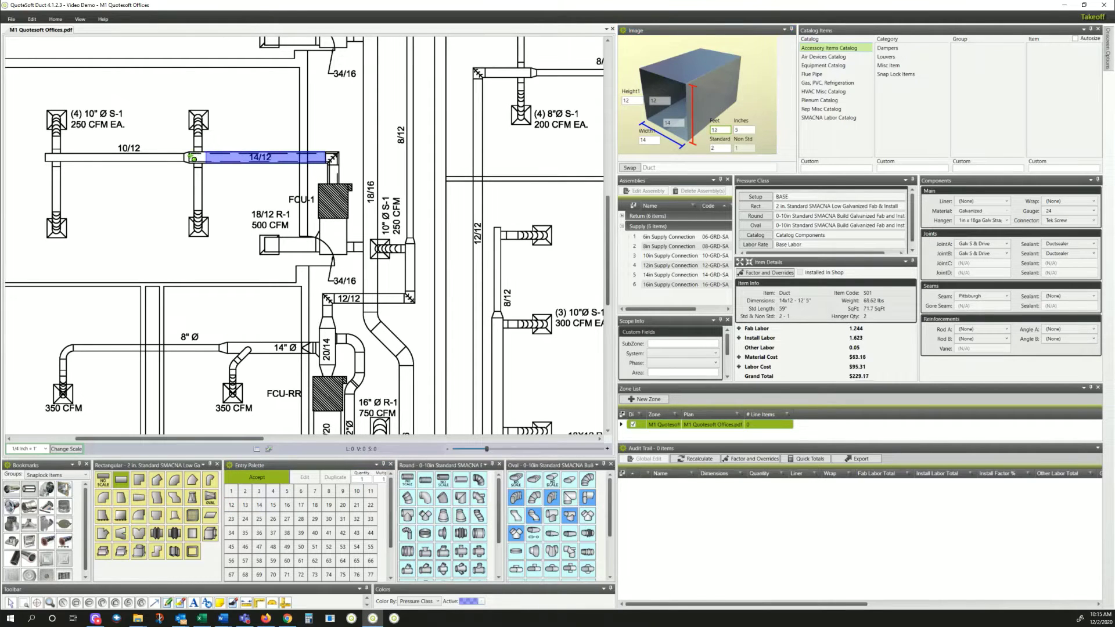
{"action": "left_click", "coordinate": [185, 158]}
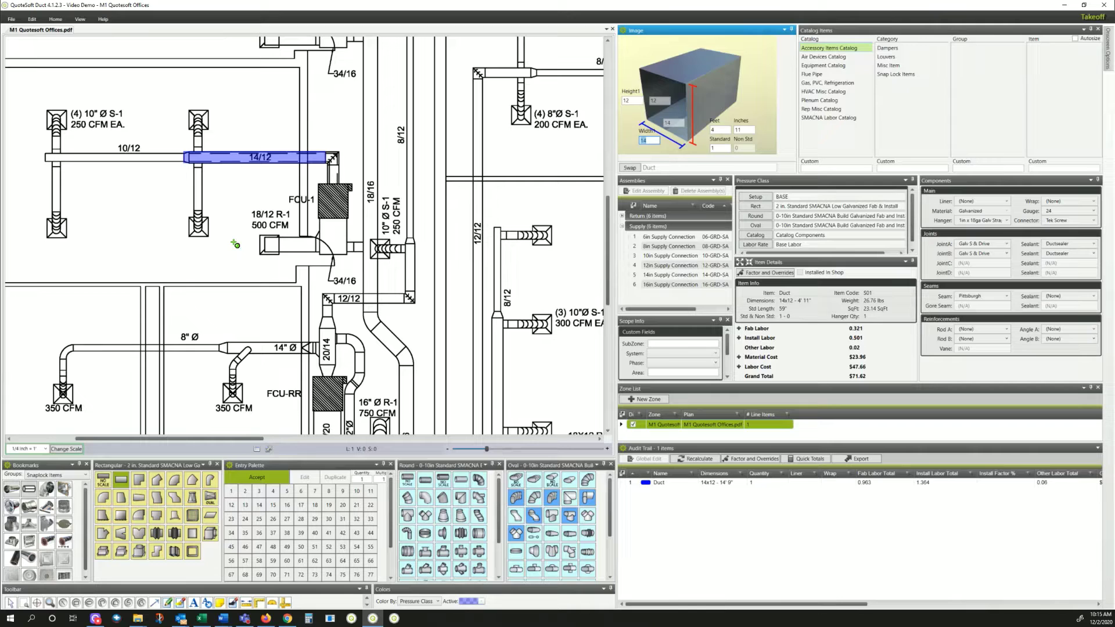
{"action": "key", "text": "Escape"}
{"action": "right_click", "coordinate": [231, 155]}
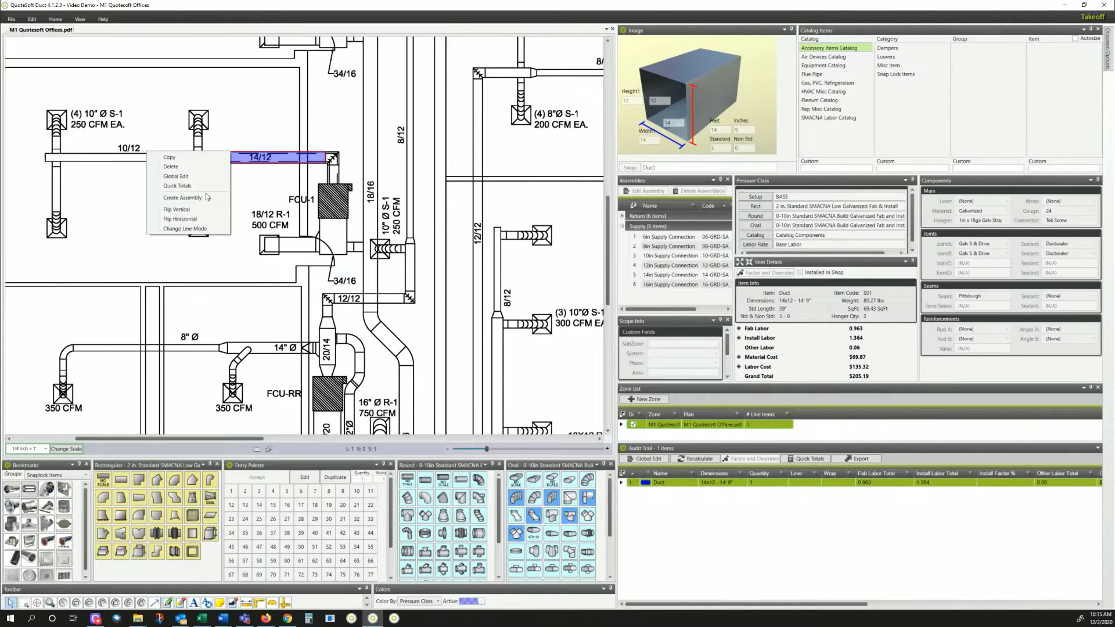
{"action": "left_click", "coordinate": [171, 166]}
{"action": "left_click", "coordinate": [576, 329]}
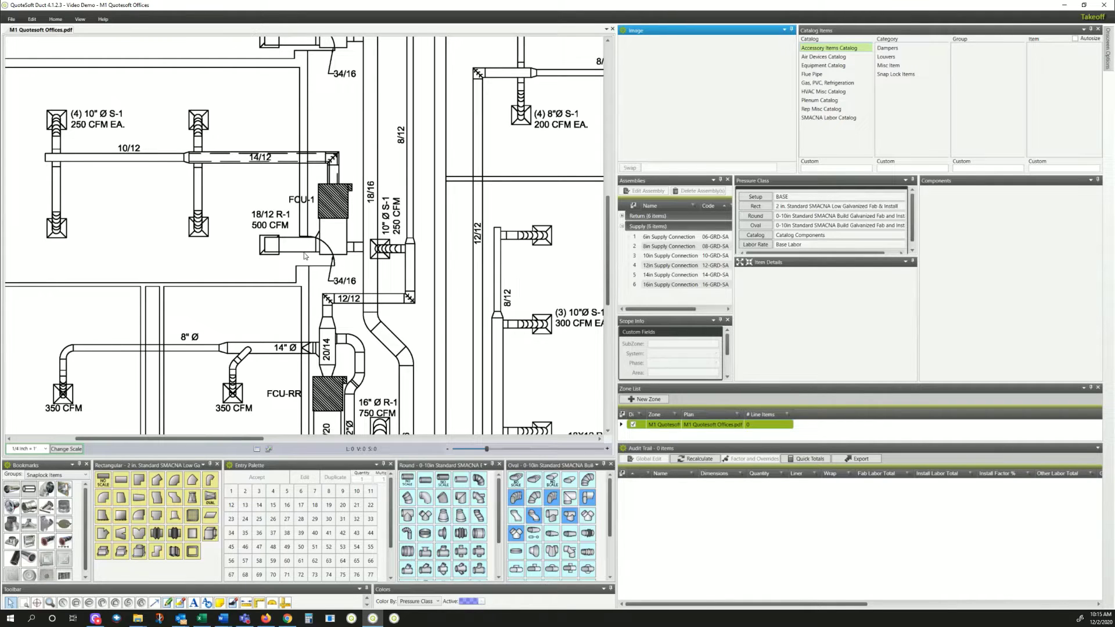
Step: Place a 1000-CFM horizontal fan coil unit at FCU-1
{"action": "left_click", "coordinate": [830, 68]}
{"action": "left_click", "coordinate": [893, 74]}
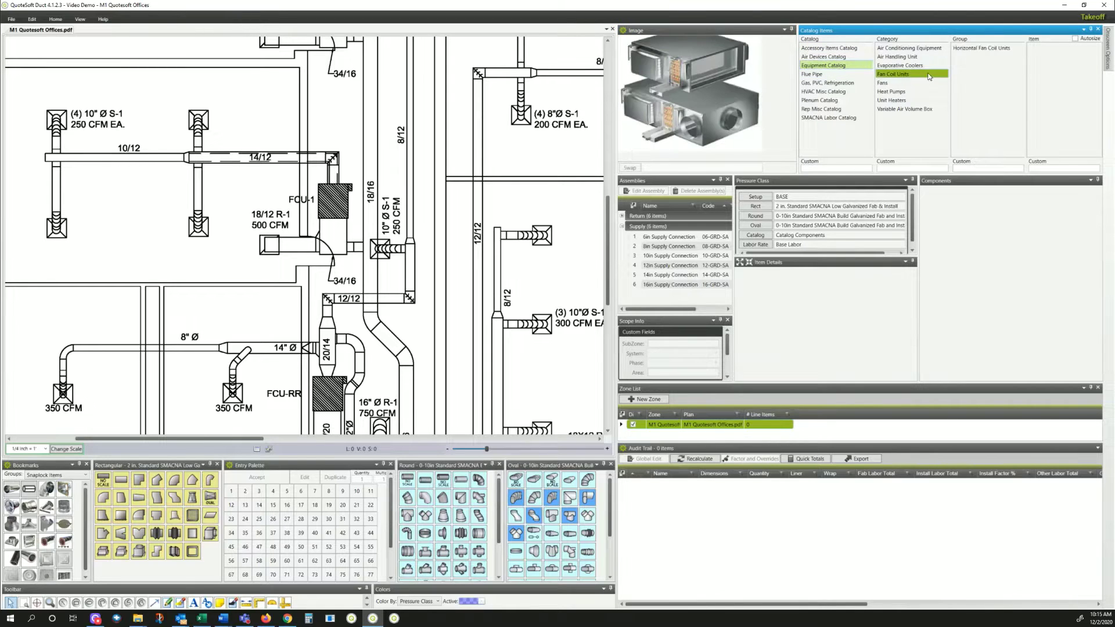
{"action": "left_click", "coordinate": [980, 49]}
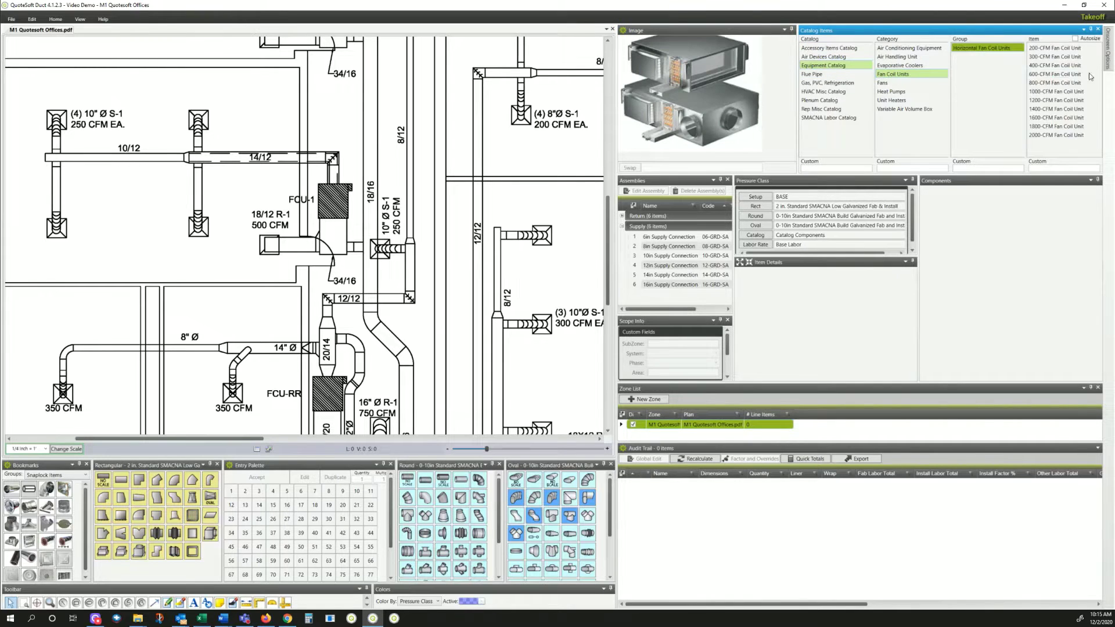
{"action": "left_click", "coordinate": [1051, 92]}
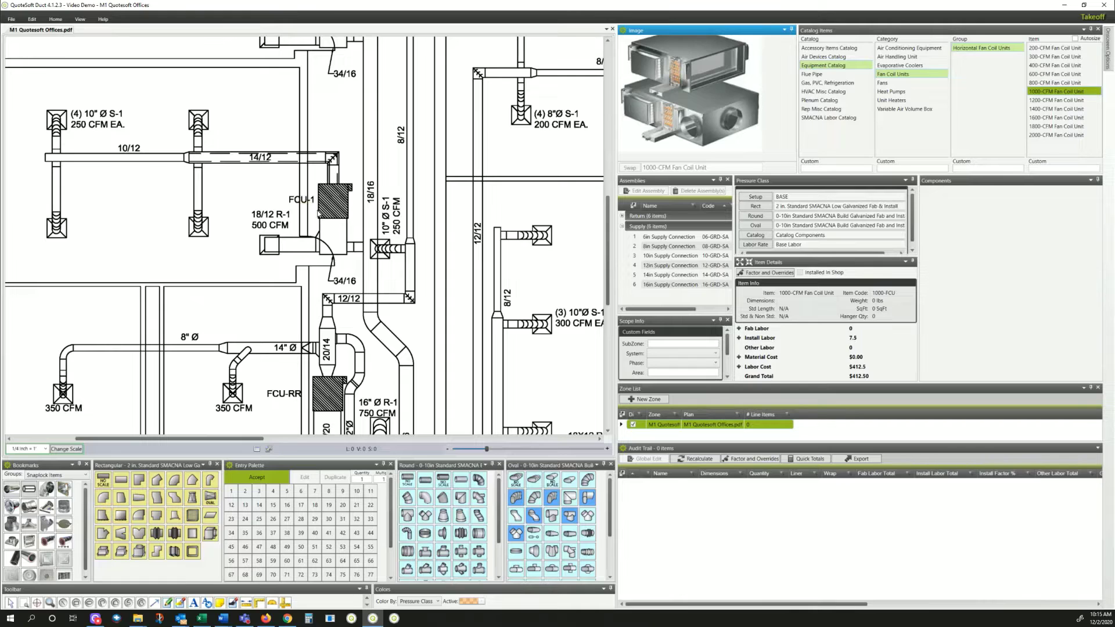
{"action": "left_click", "coordinate": [305, 206]}
Step: Connect a 12-high flex, 14x12 duct, elbow and one-way transition along the 14/12 line
{"action": "left_click", "coordinate": [157, 537]}
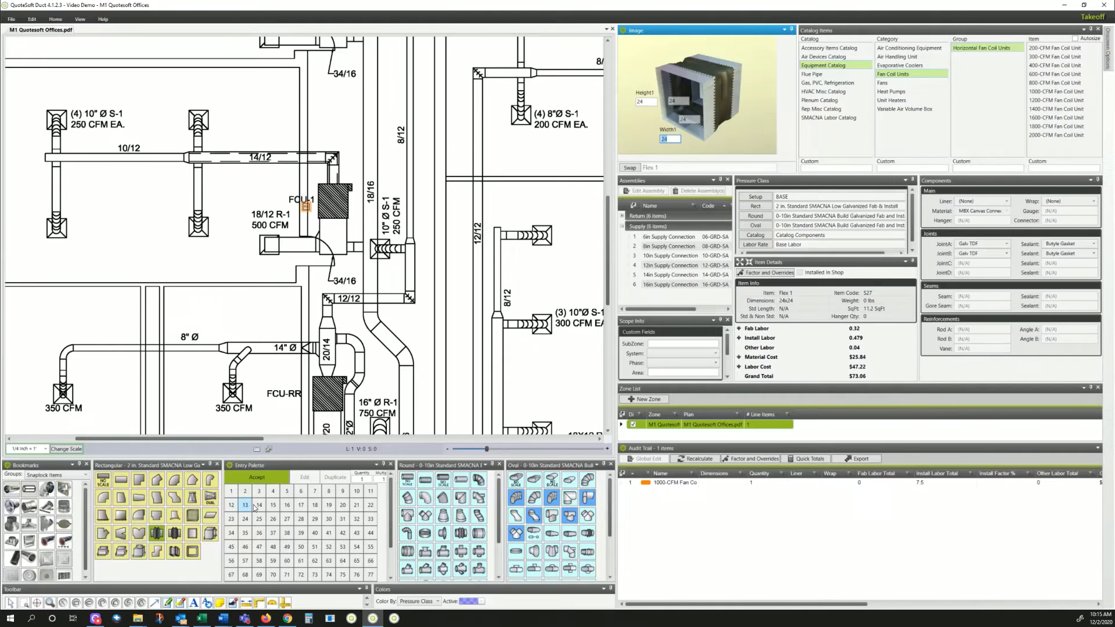
{"action": "left_click", "coordinate": [232, 505]}
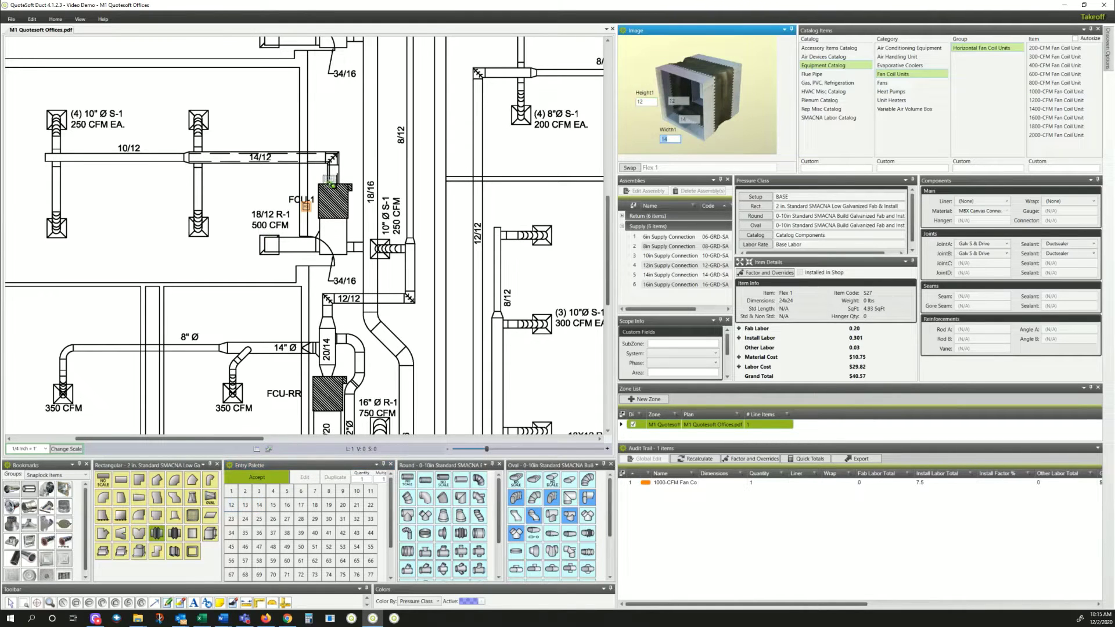
{"action": "left_click", "coordinate": [335, 186]}
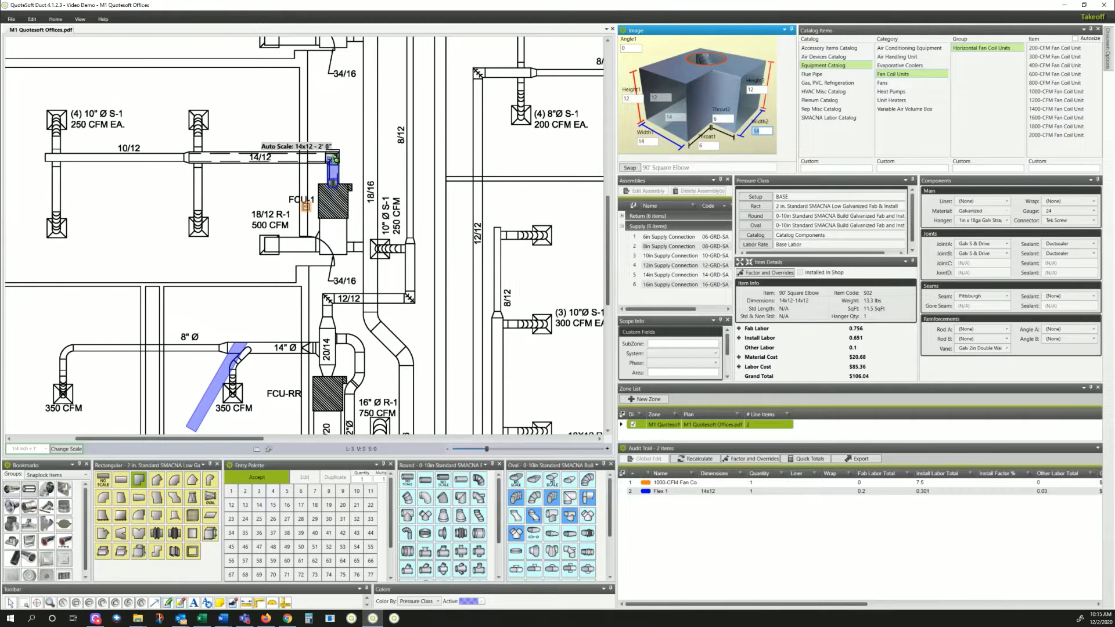
{"action": "left_click", "coordinate": [237, 162]}
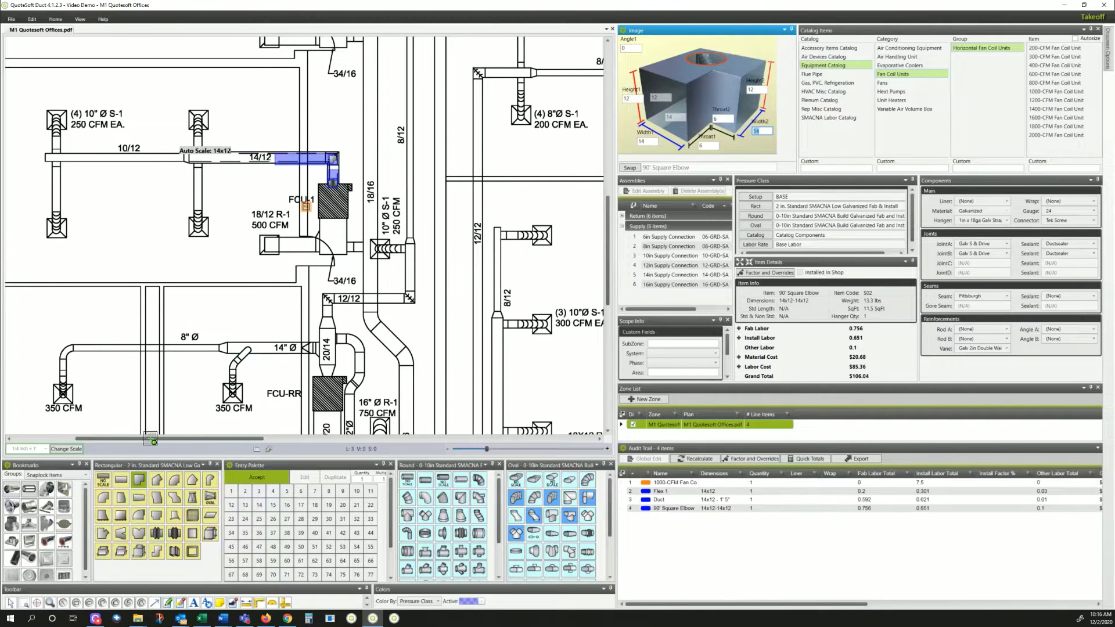
{"action": "left_click", "coordinate": [122, 500]}
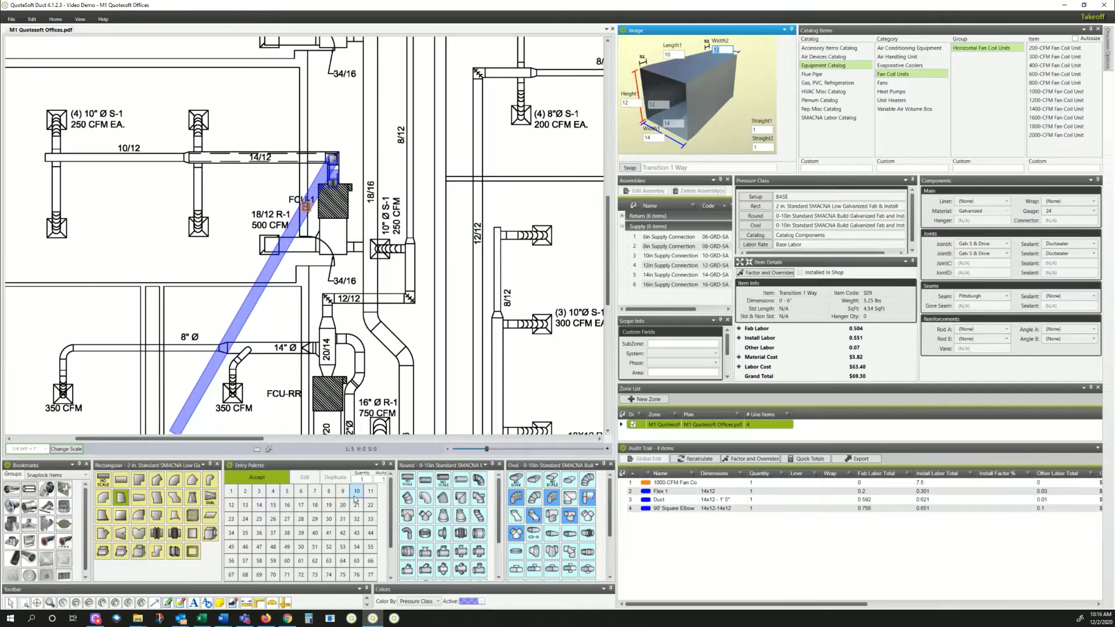
{"action": "left_click", "coordinate": [185, 157]}
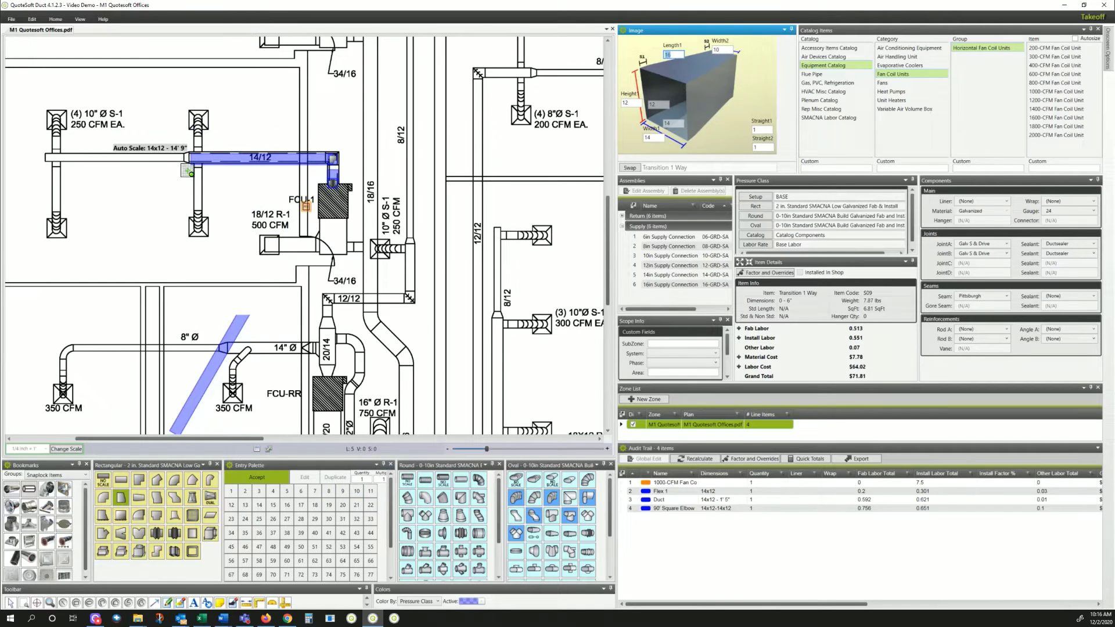
{"action": "left_click", "coordinate": [194, 536]}
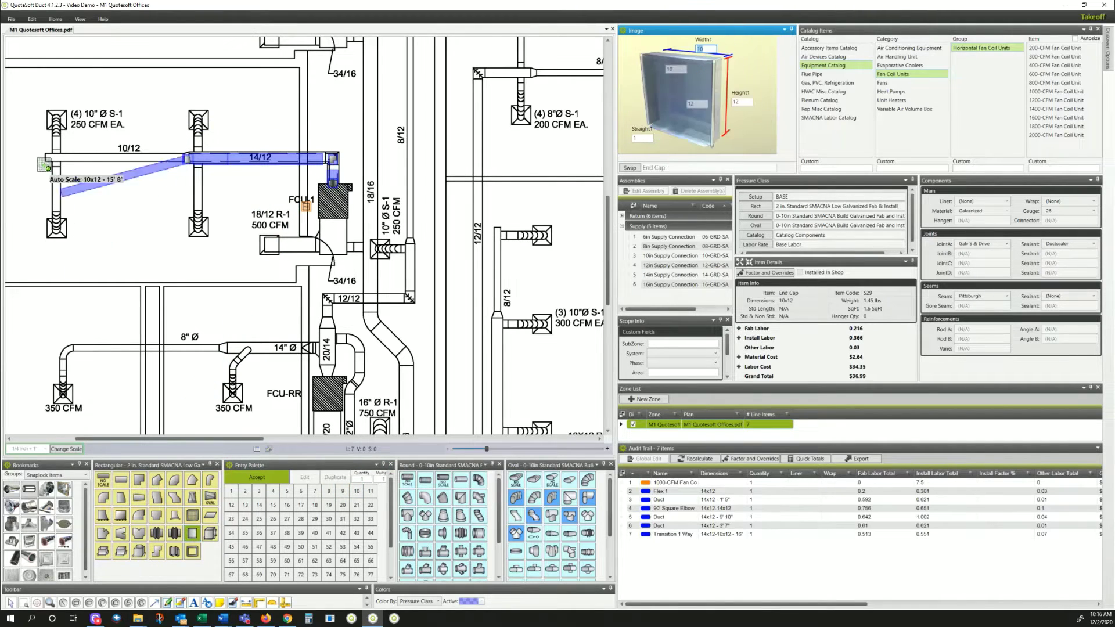
Step: Cap the 10/12 run and place 10in supply connections at the four S-1 grilles
{"action": "left_click", "coordinate": [50, 162]}
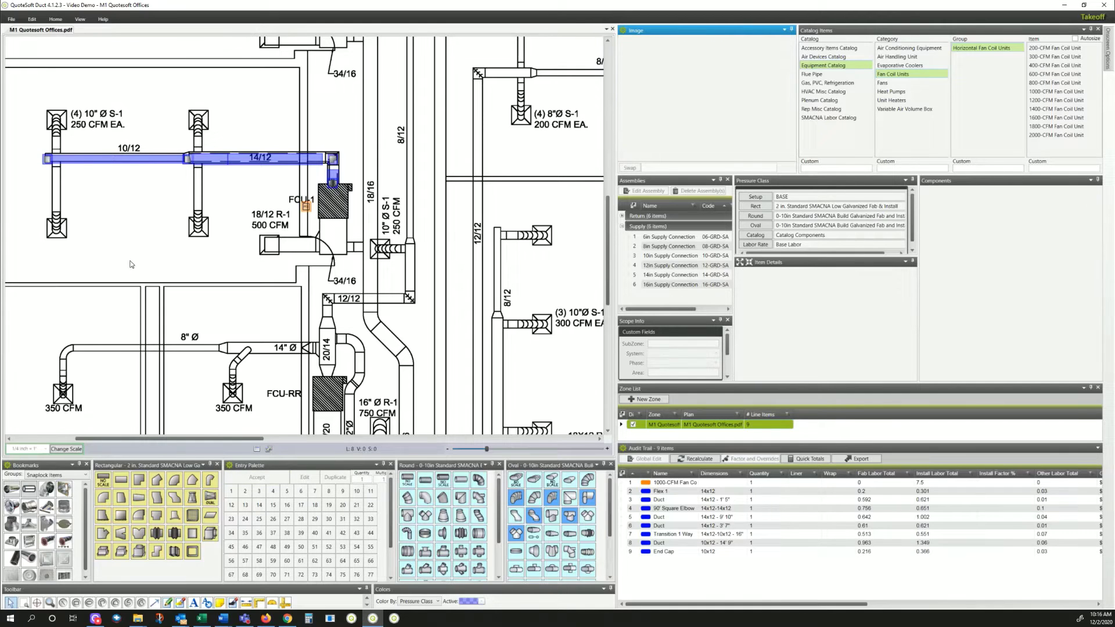
{"action": "left_click", "coordinate": [674, 257]}
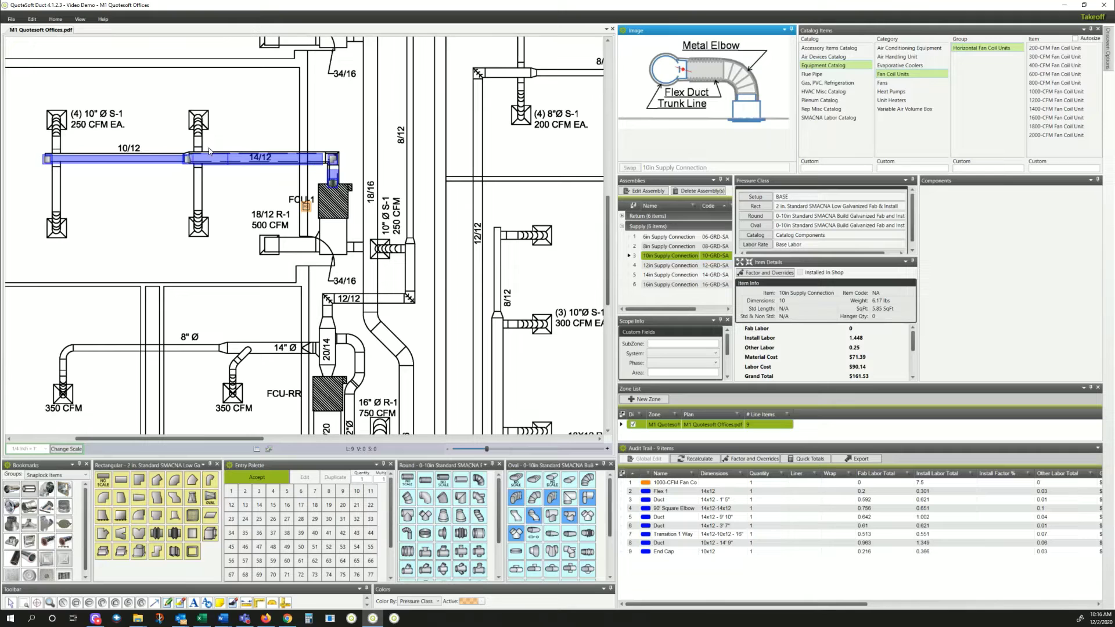
{"action": "left_click", "coordinate": [199, 120]}
{"action": "left_click", "coordinate": [58, 228]}
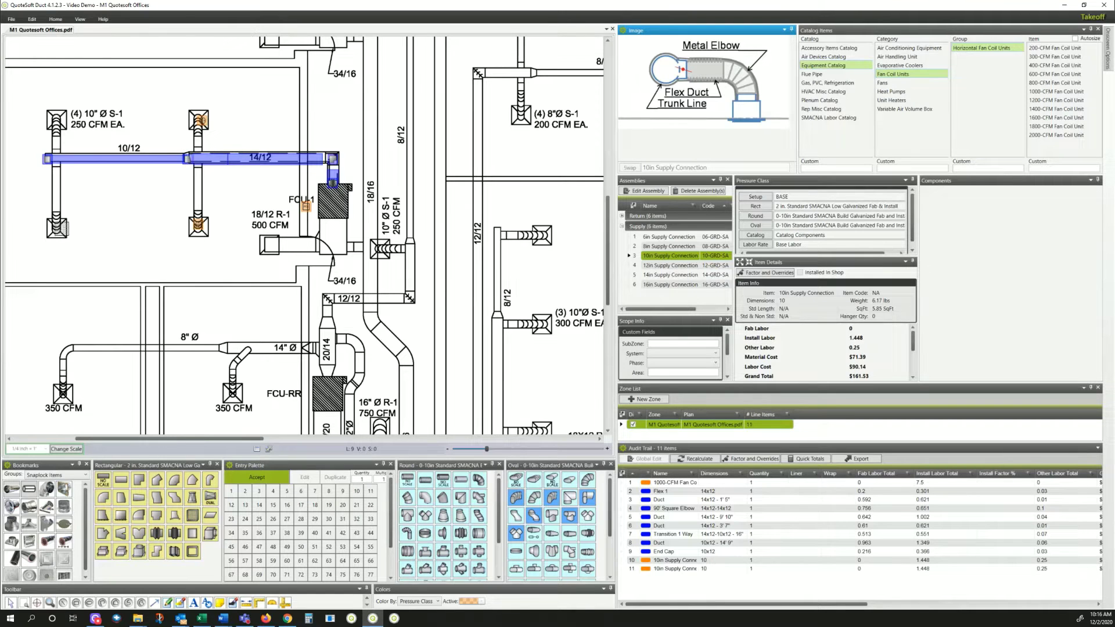
{"action": "left_click", "coordinate": [58, 114]}
{"action": "left_click", "coordinate": [197, 224]}
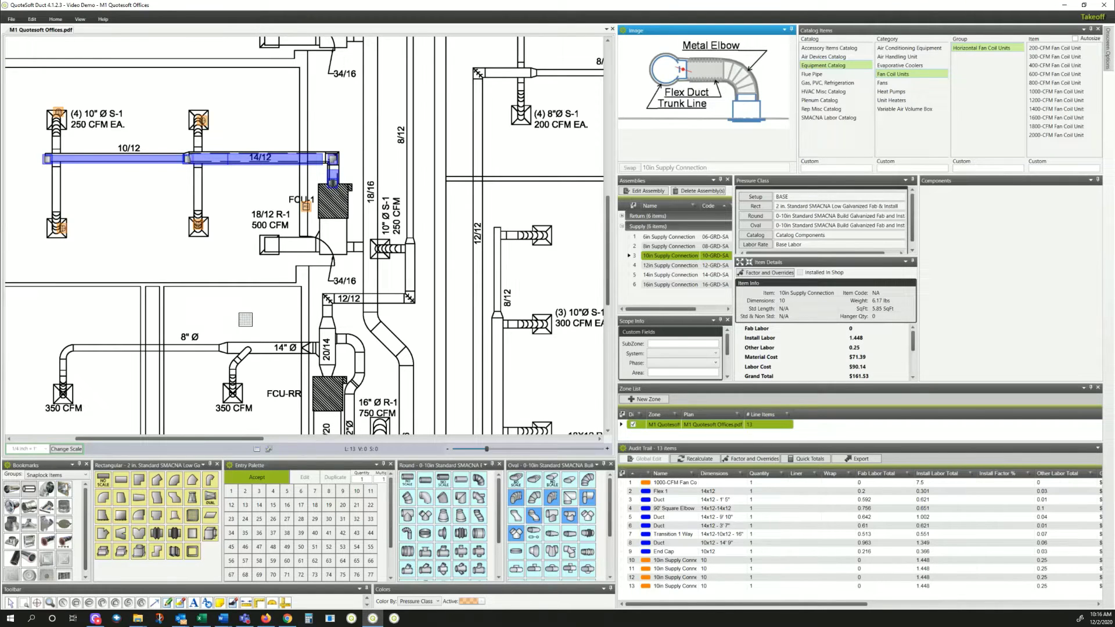
Step: Run 10-inch snap lock pipe down both branches to the grilles
{"action": "left_click", "coordinate": [12, 489]}
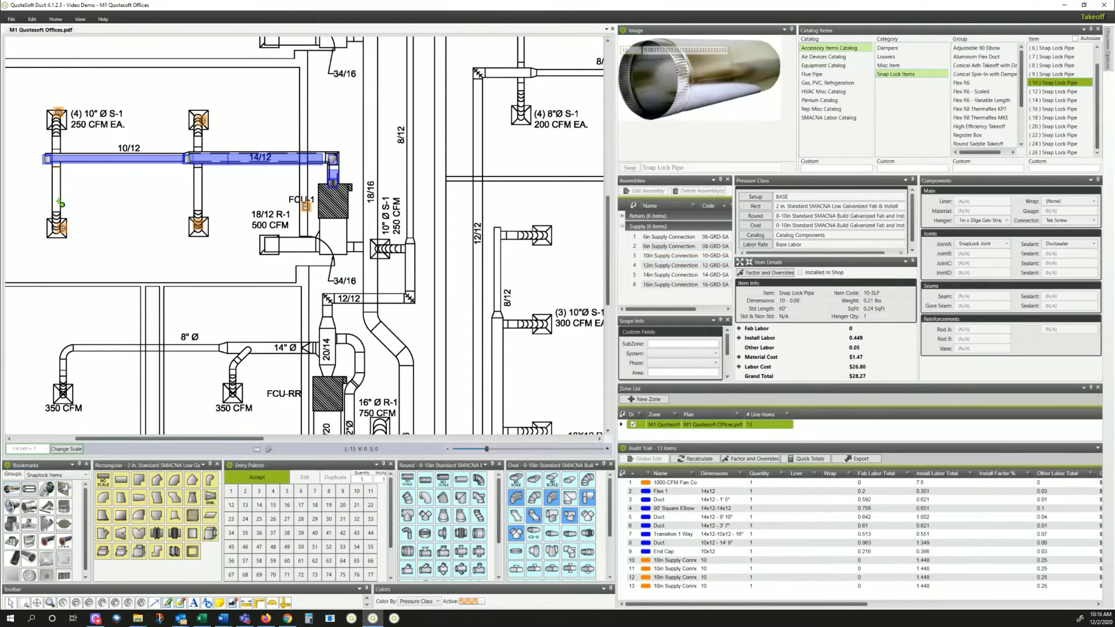
{"action": "left_click", "coordinate": [58, 144]}
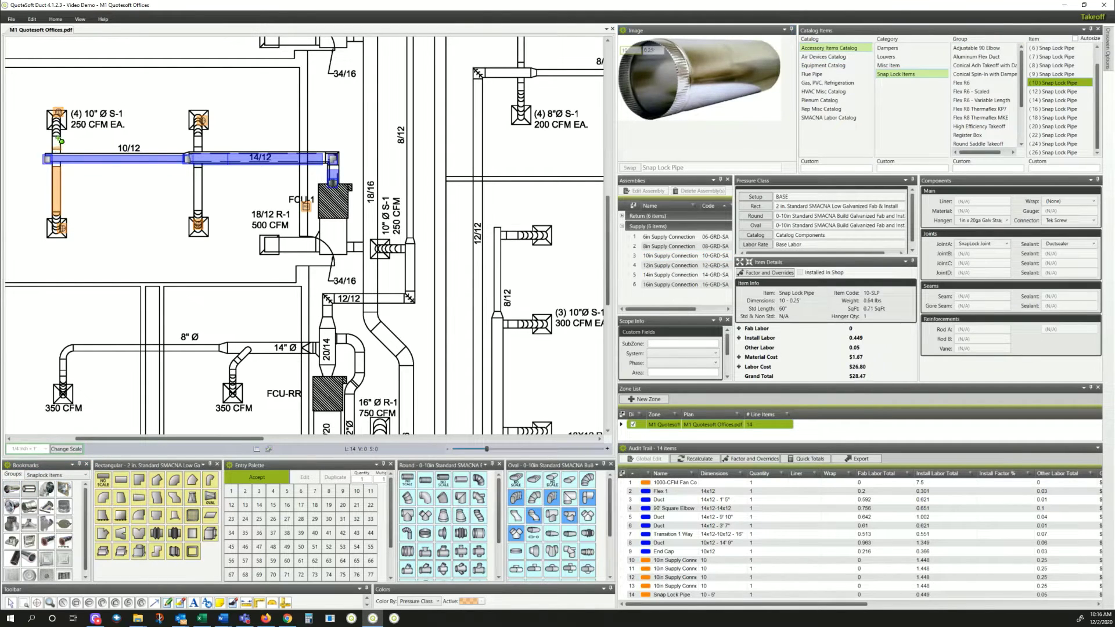
{"action": "left_click", "coordinate": [196, 145]}
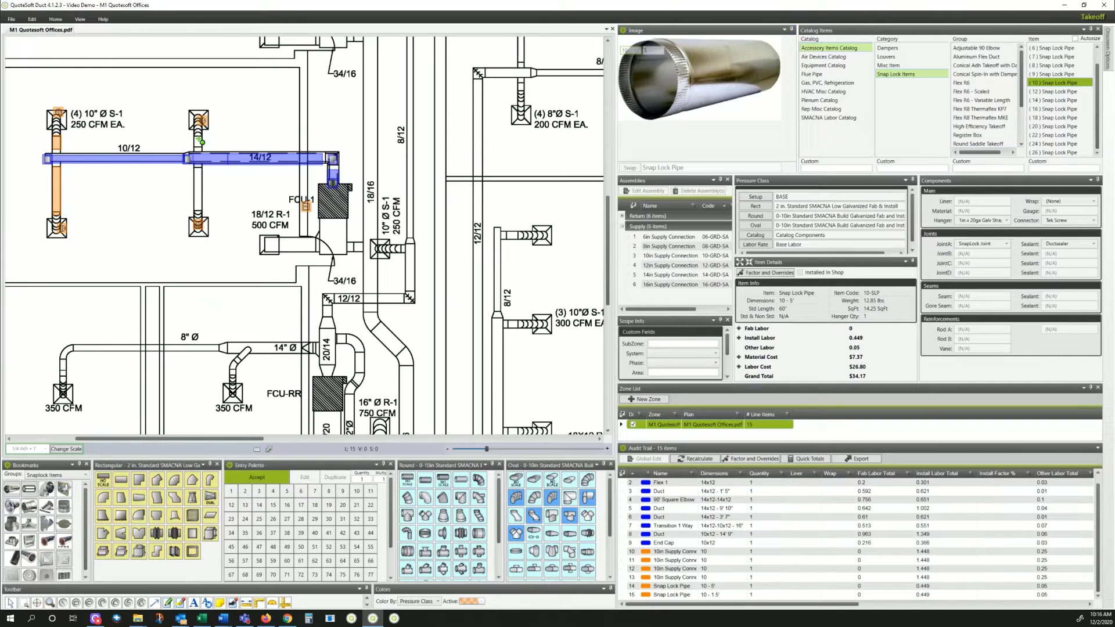
{"action": "left_click", "coordinate": [203, 175]}
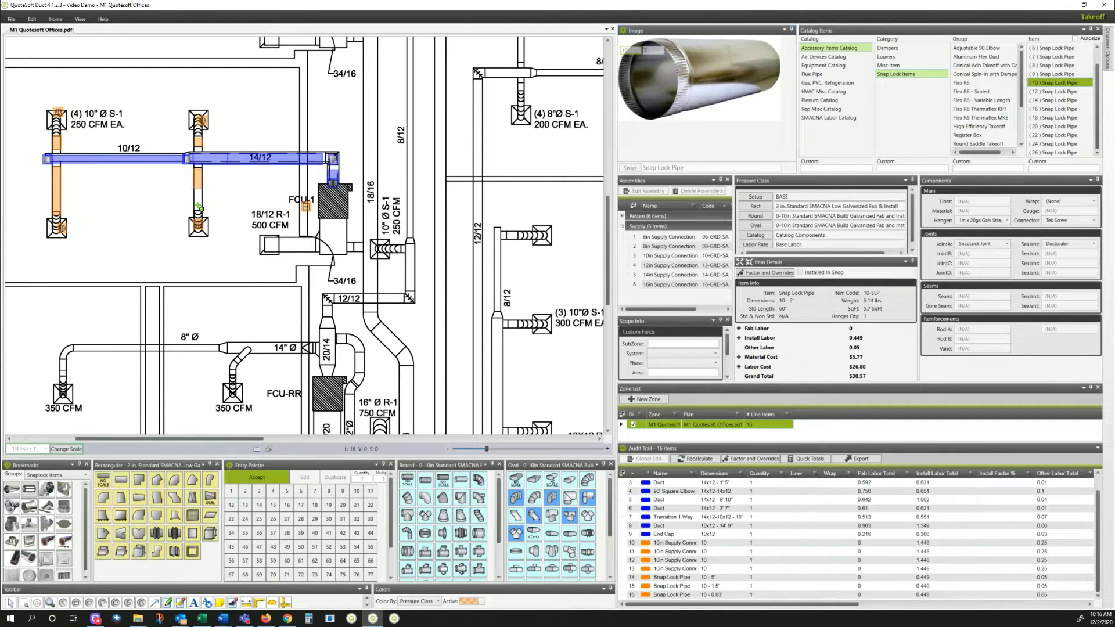
{"action": "left_click", "coordinate": [200, 215]}
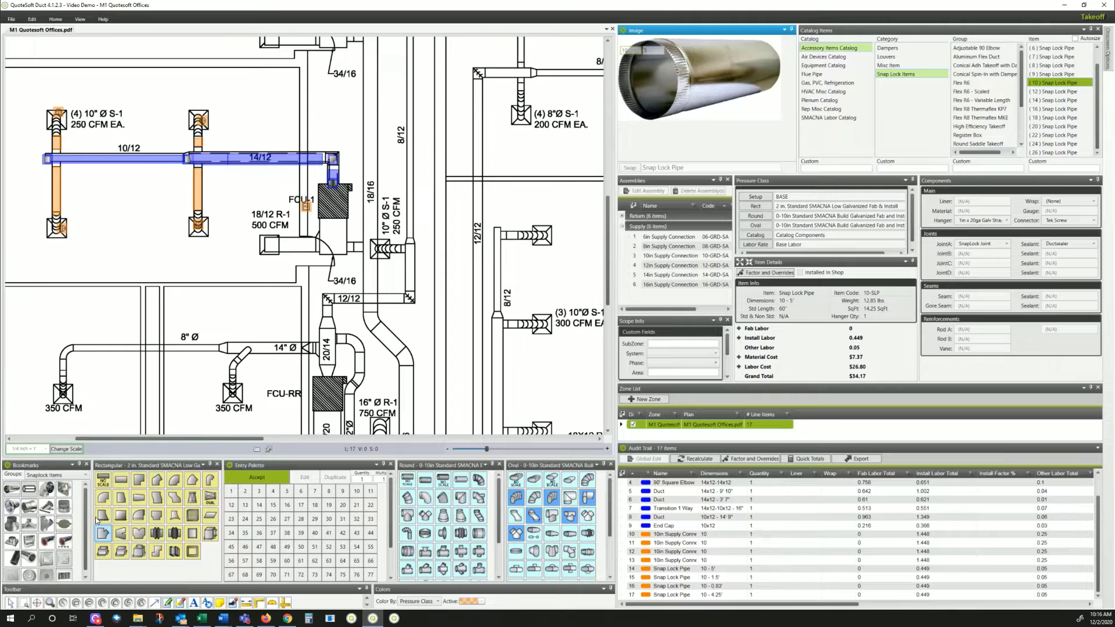
Step: Draw a 34x16 straight duct below the fan coil unit and cap its end
{"action": "left_click", "coordinate": [121, 481]}
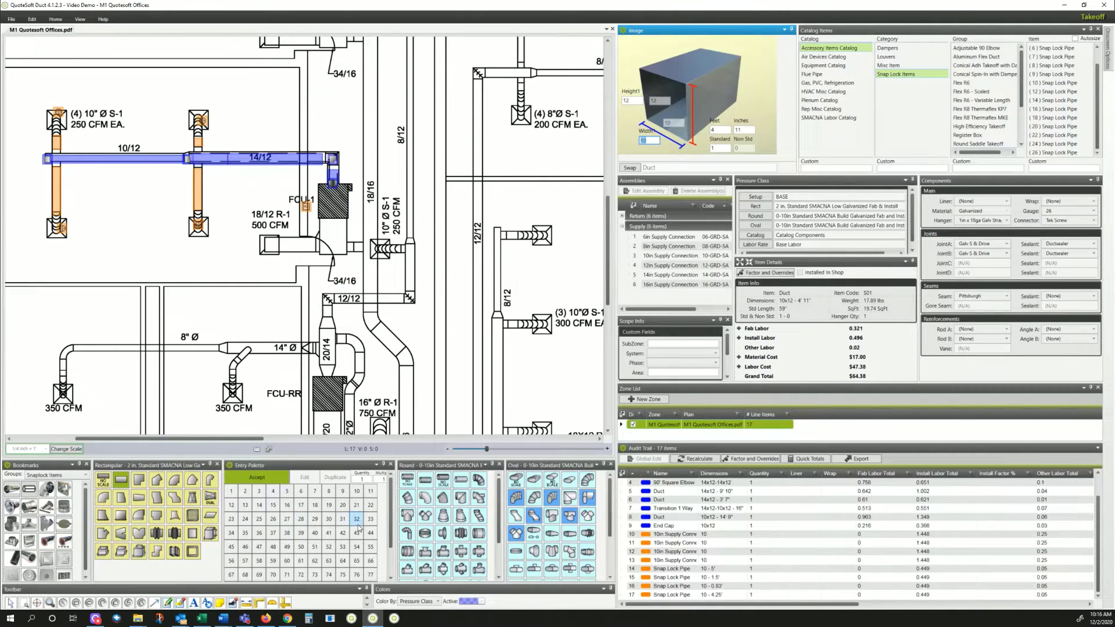
{"action": "left_click", "coordinate": [231, 535]}
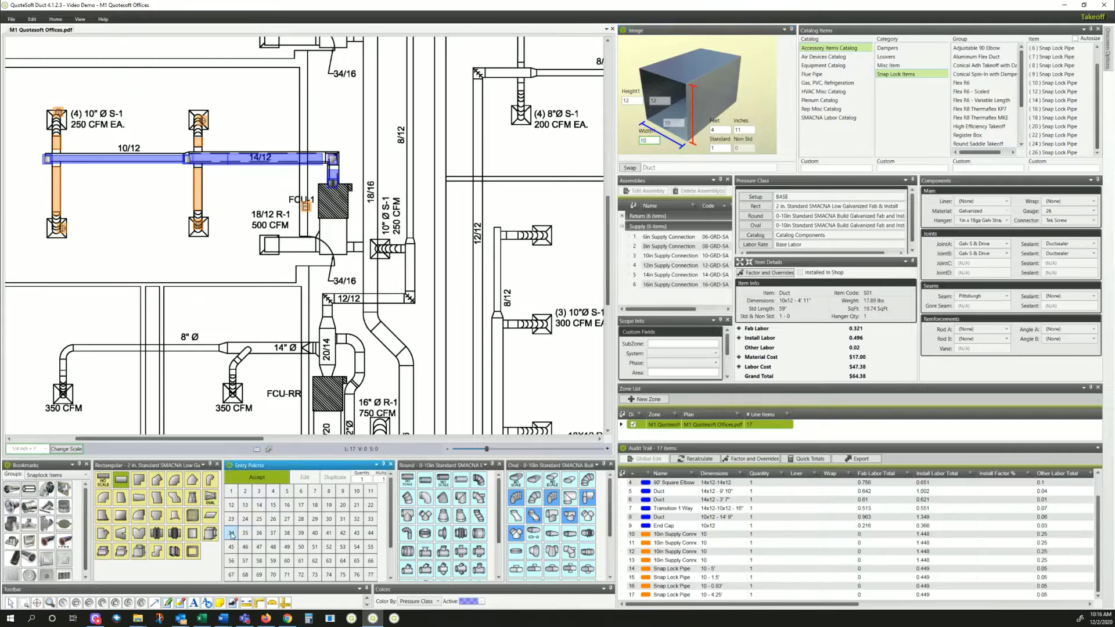
{"action": "left_click", "coordinate": [286, 505]}
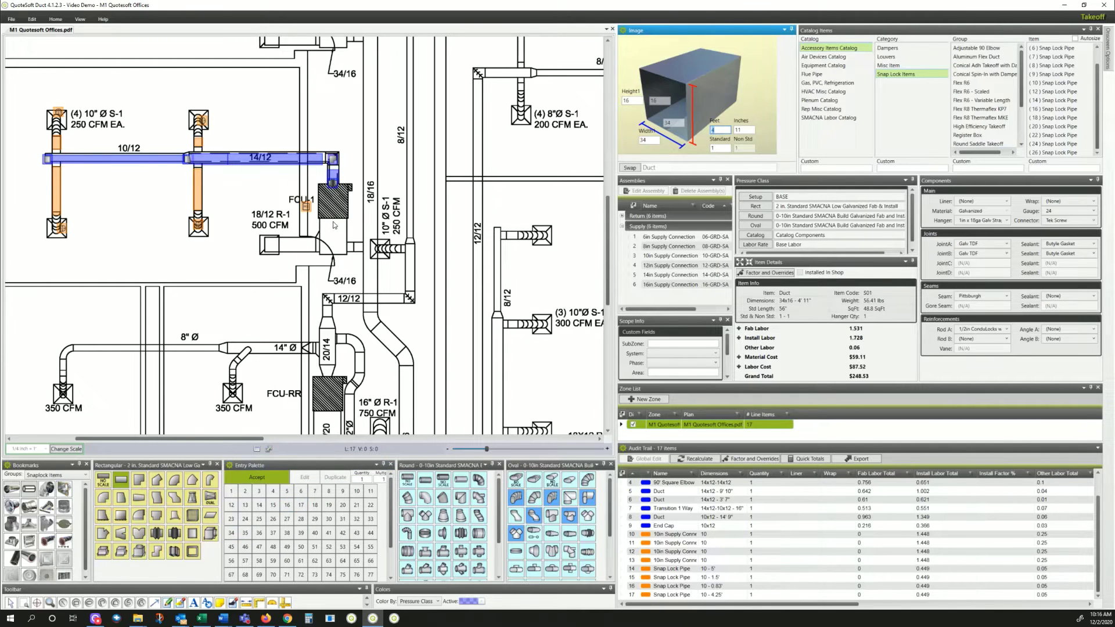
{"action": "left_click", "coordinate": [333, 255]}
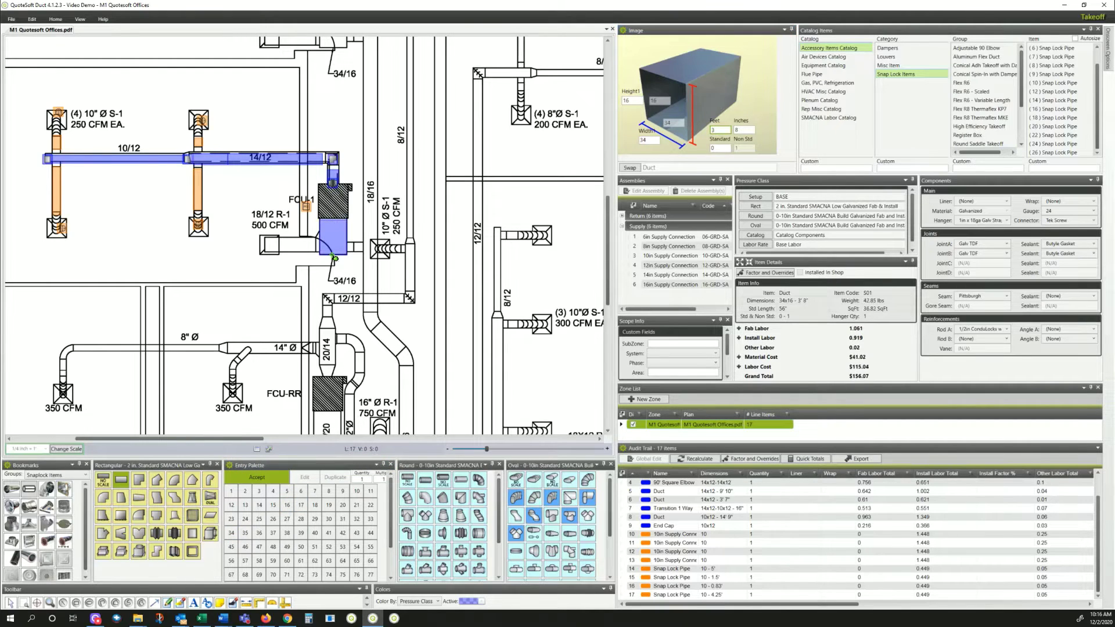
{"action": "left_click", "coordinate": [191, 533]}
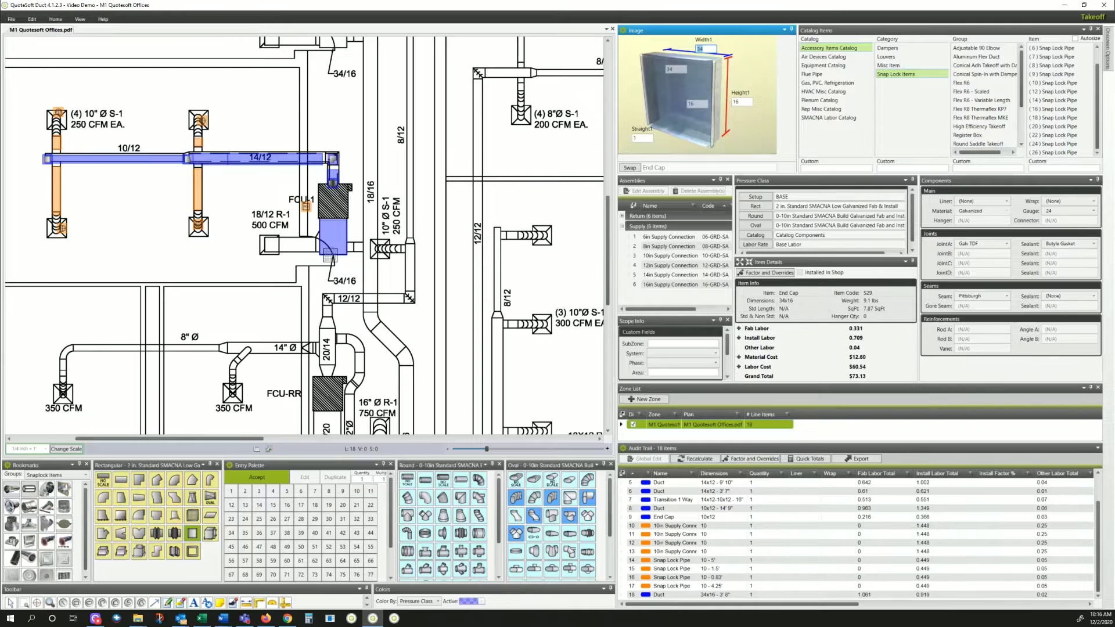
Step: Branch off it with an 18x12 angle tap-in, a 90° square elbow and 18x12 duct
{"action": "left_click", "coordinate": [105, 517]}
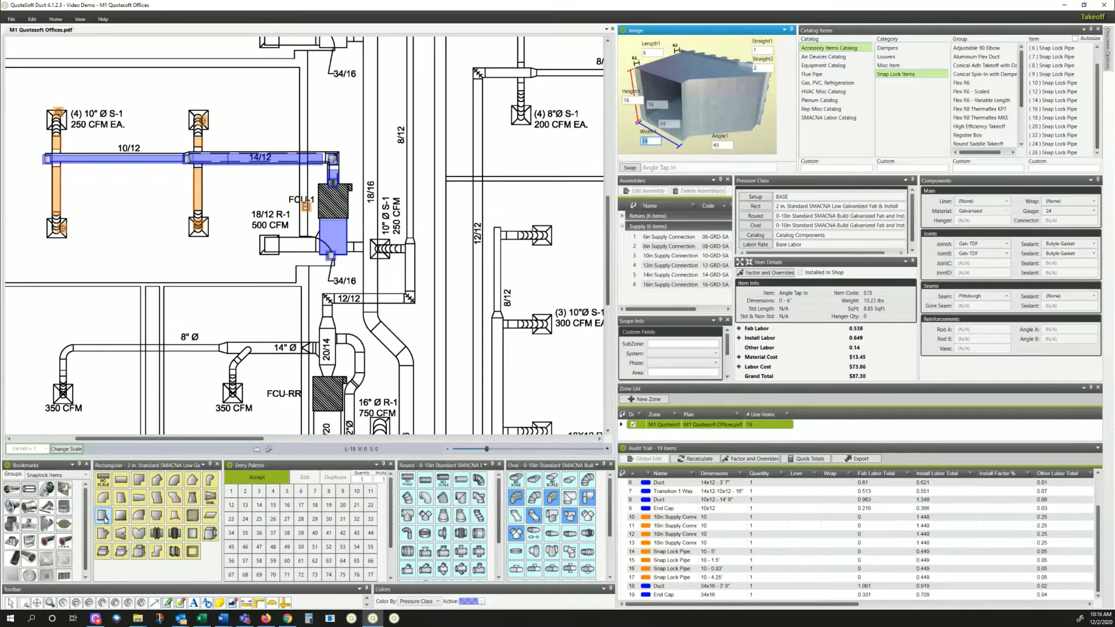
{"action": "left_click", "coordinate": [314, 505]}
{"action": "left_click", "coordinate": [231, 505]}
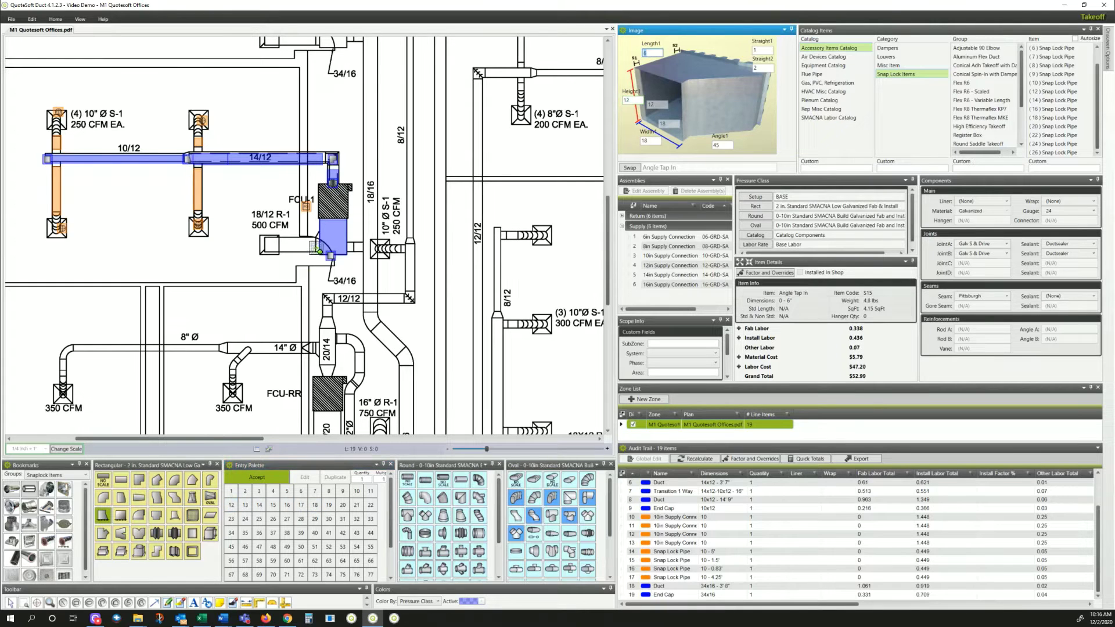
{"action": "left_click", "coordinate": [319, 251]}
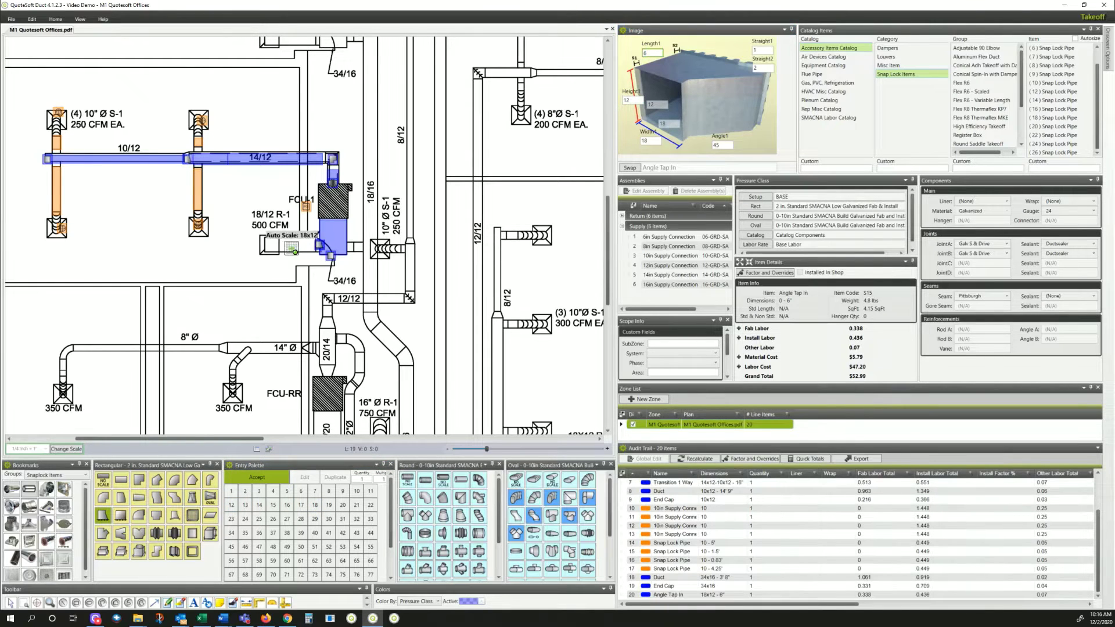
{"action": "left_click", "coordinate": [140, 482]}
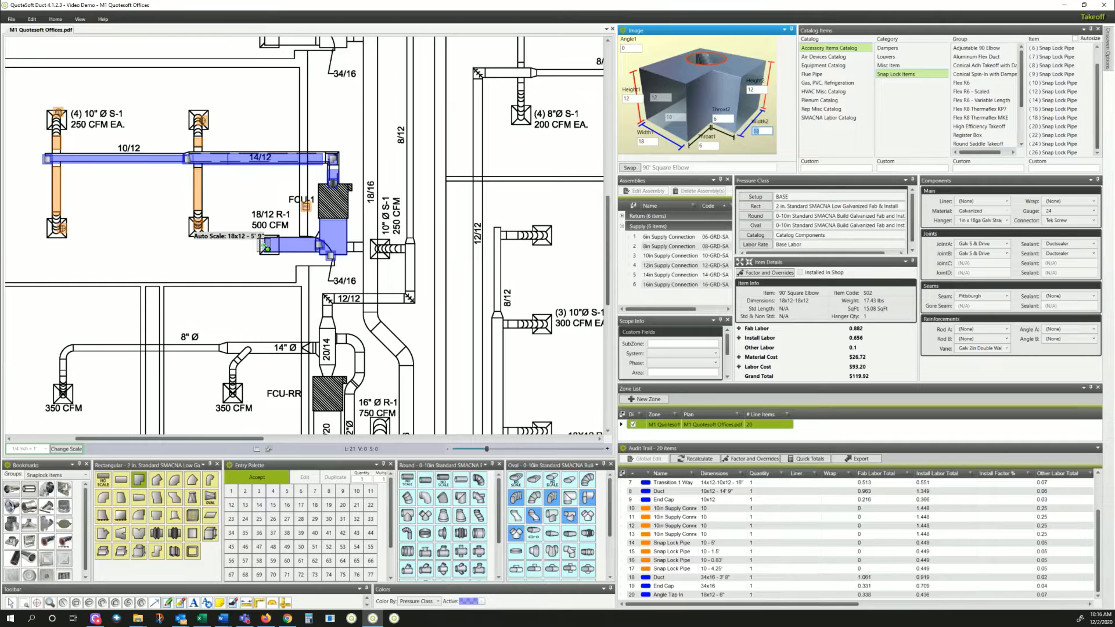
{"action": "left_click", "coordinate": [266, 248]}
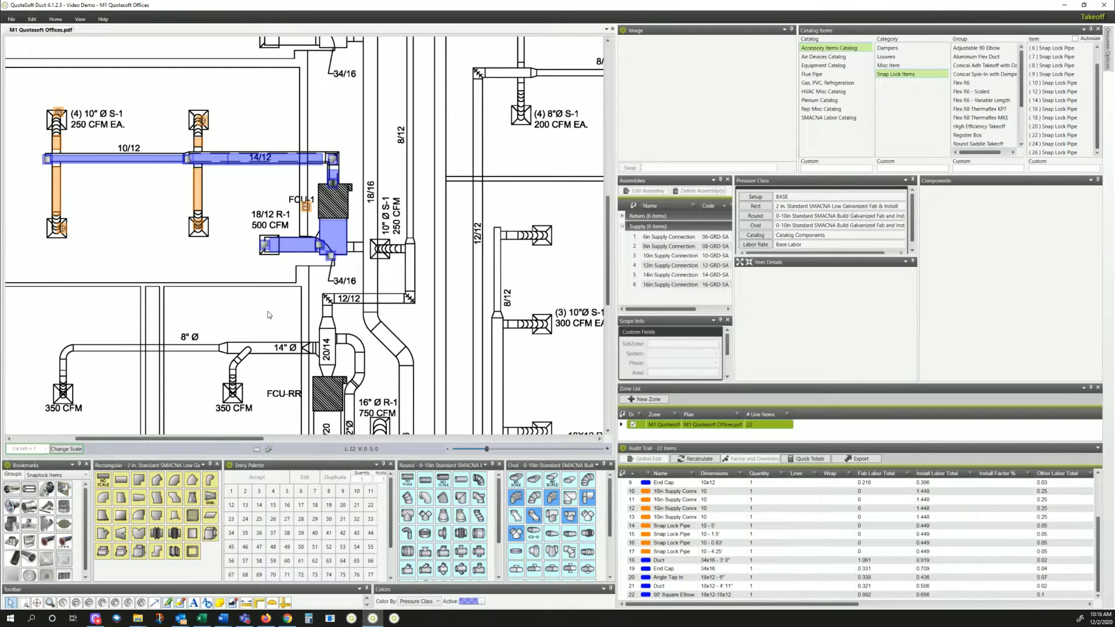
Step: Select and copy the FCU-1 fan coil duct run
{"action": "scroll", "coordinate": [268, 315], "scroll_direction": "down", "scroll_amount": 1}
{"action": "scroll", "coordinate": [252, 322], "scroll_direction": "down", "scroll_amount": 1}
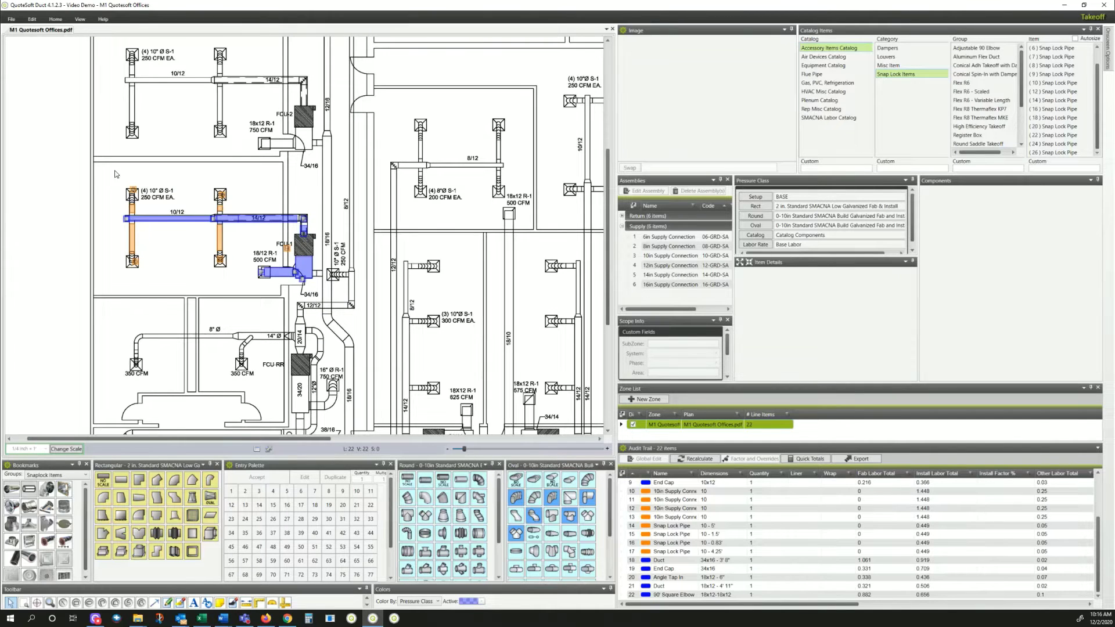
{"action": "scroll", "coordinate": [106, 182], "scroll_direction": "down", "scroll_amount": 4}
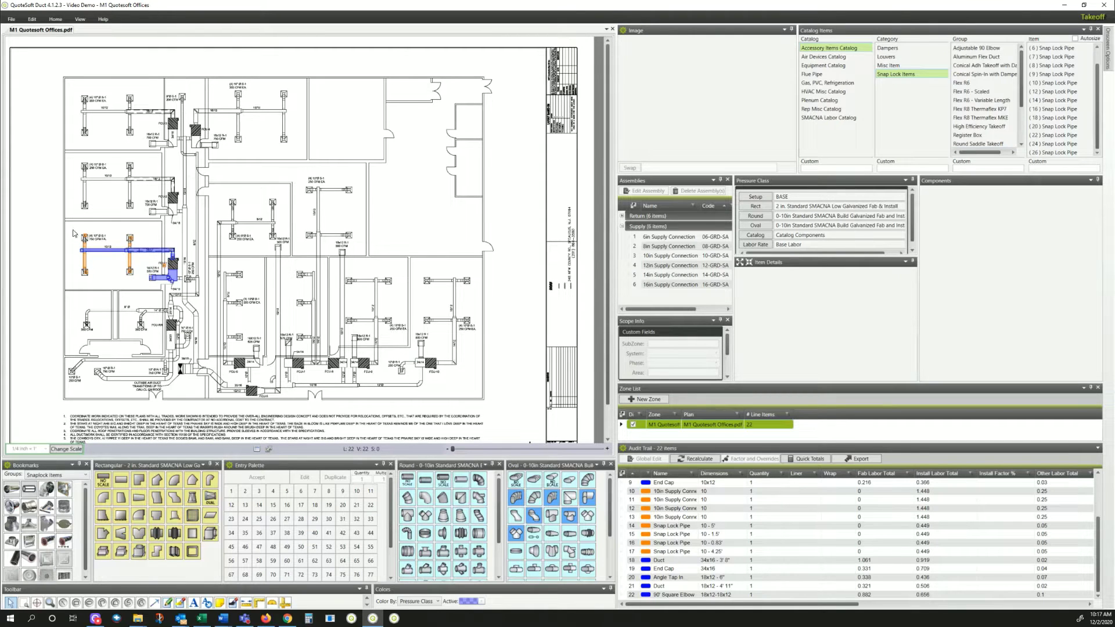
{"action": "left_click_drag", "start_coordinate": [73, 230], "coordinate": [242, 329]}
{"action": "right_click", "coordinate": [111, 265]}
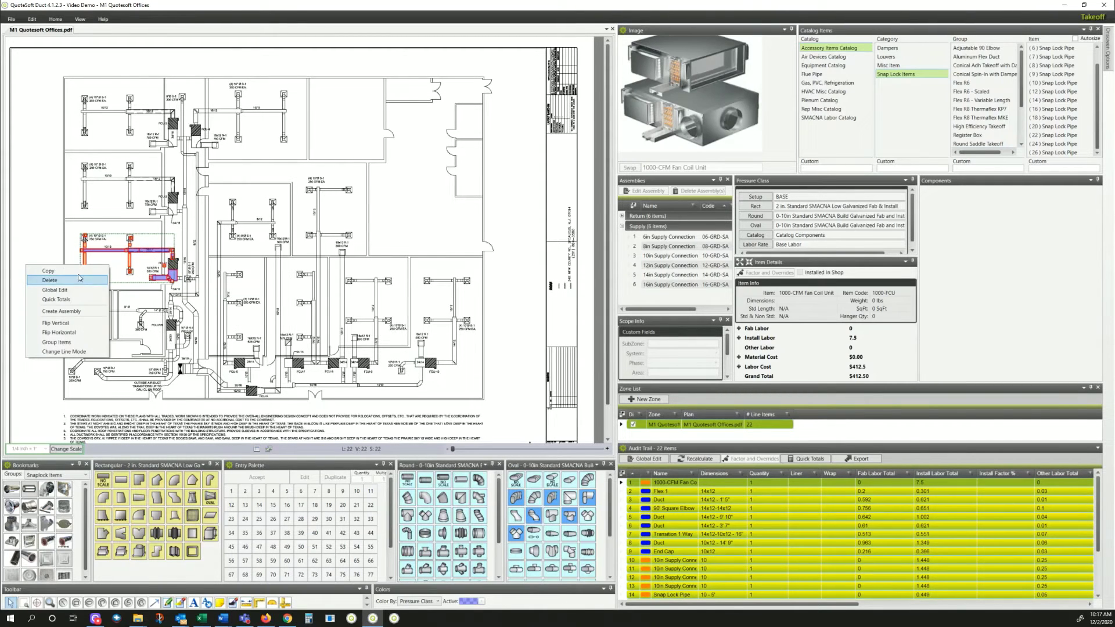
{"action": "key", "text": "Escape"}
Step: Paste three copies at other fan coil units and flip the last one horizontally
{"action": "right_click", "coordinate": [79, 170]}
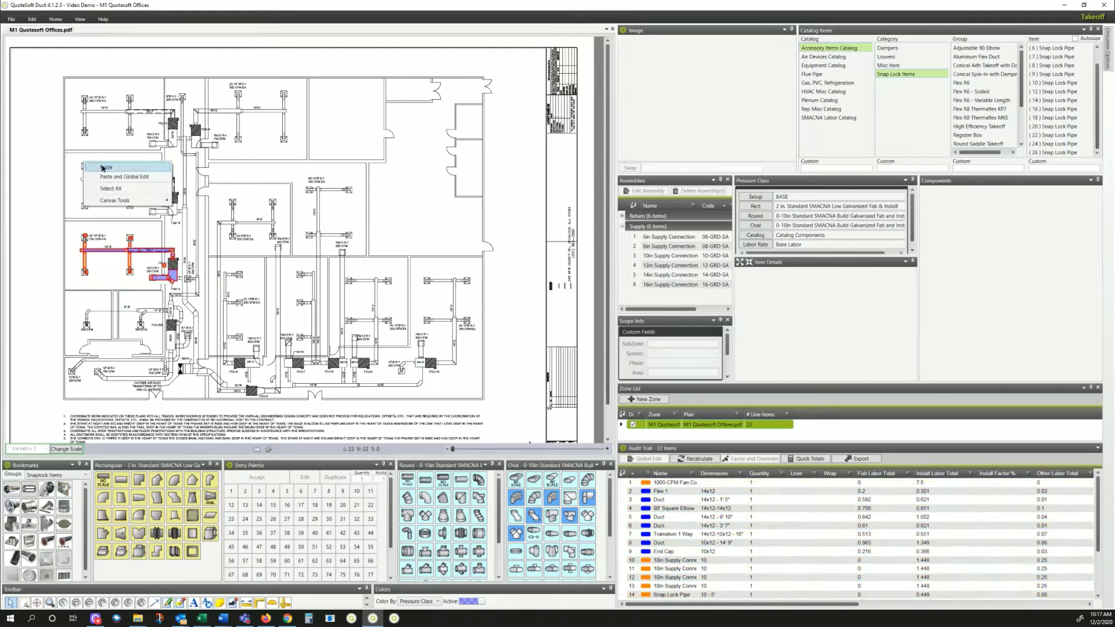
{"action": "left_click", "coordinate": [125, 179]}
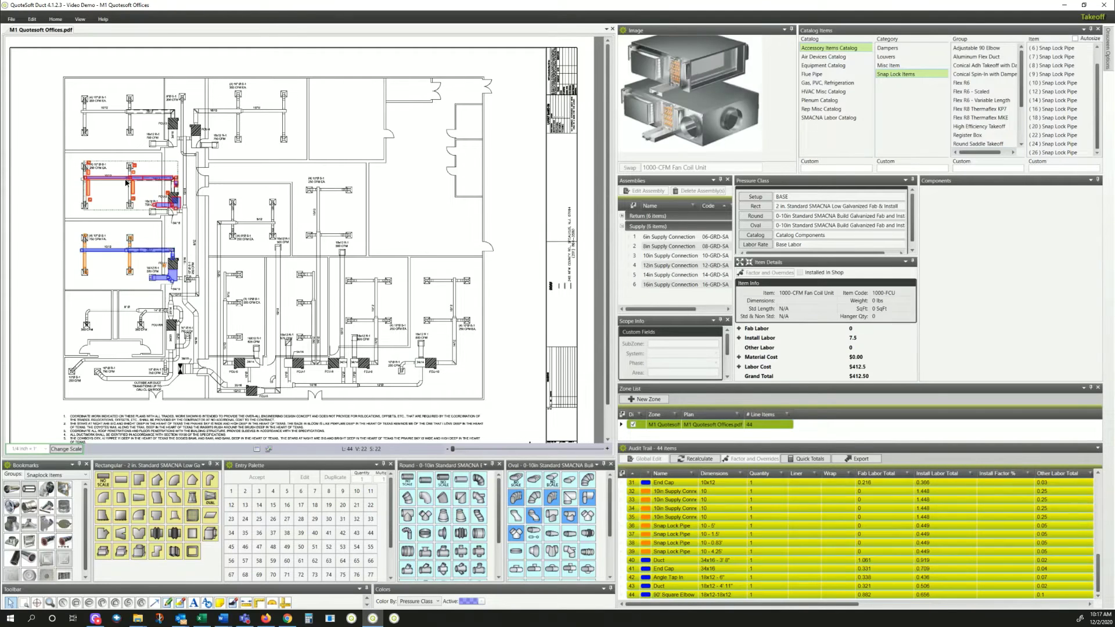
{"action": "right_click", "coordinate": [83, 96]}
{"action": "left_click", "coordinate": [116, 102]}
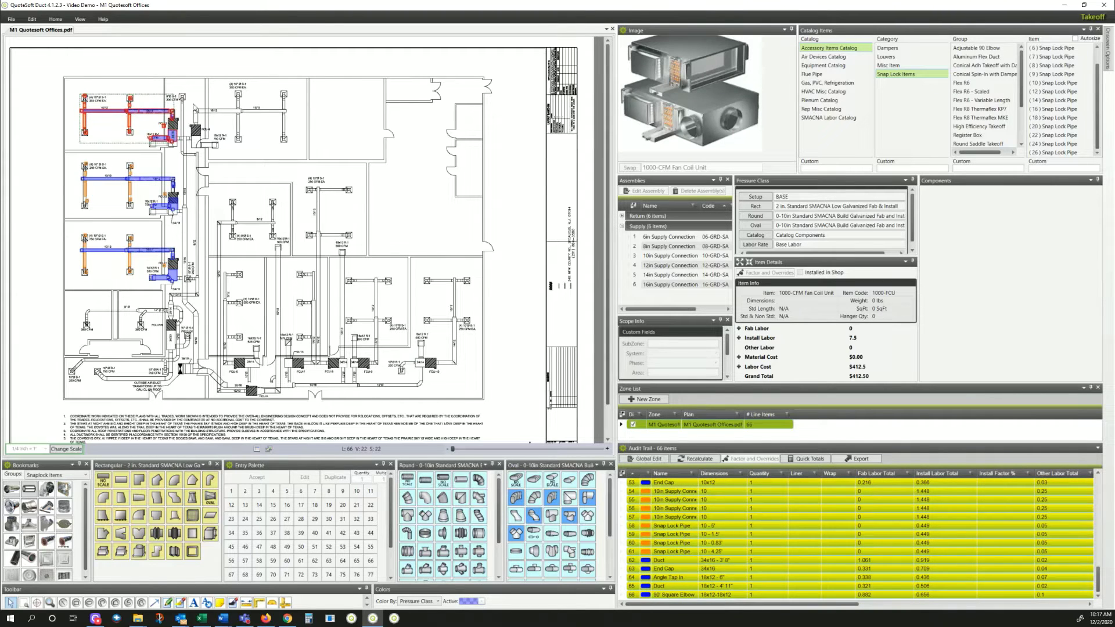
{"action": "right_click", "coordinate": [248, 98]}
{"action": "left_click", "coordinate": [219, 105]}
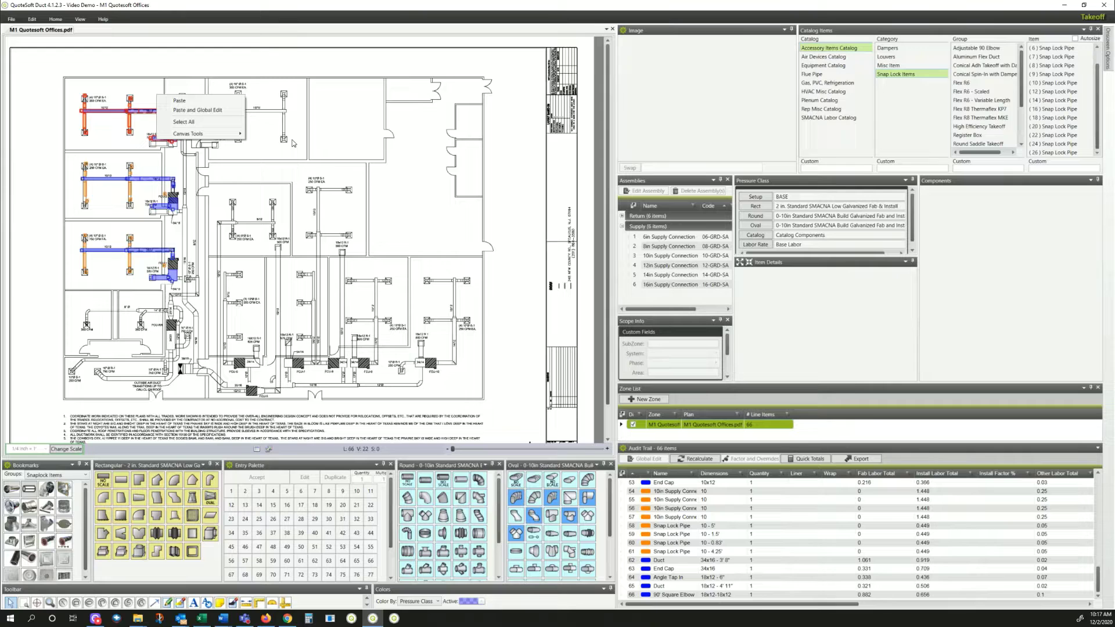
{"action": "right_click", "coordinate": [199, 121]}
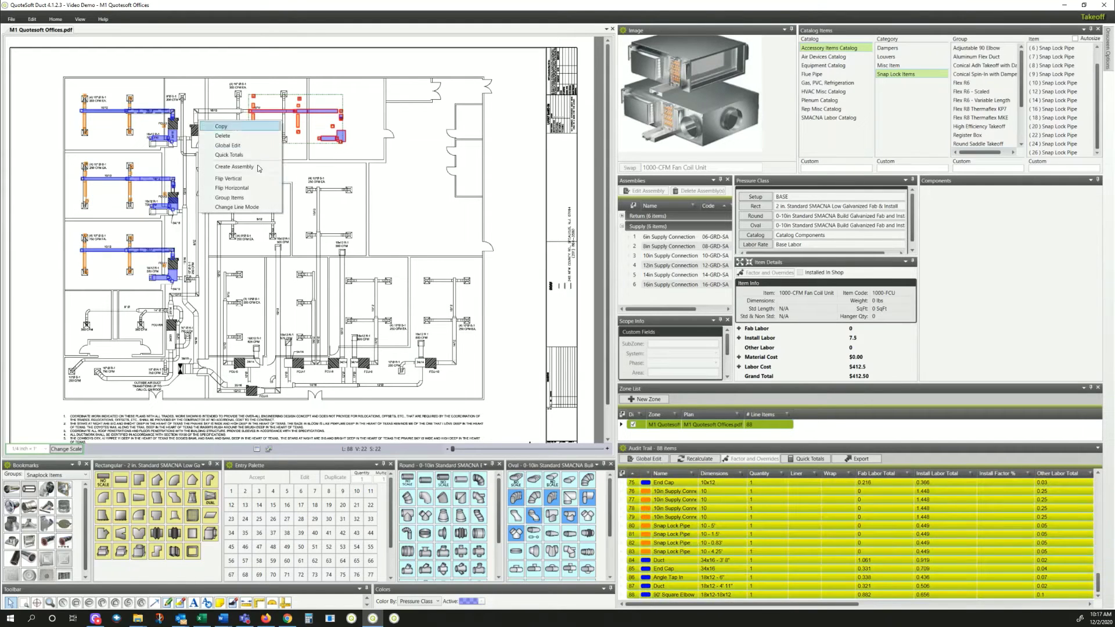
{"action": "left_click", "coordinate": [248, 189]}
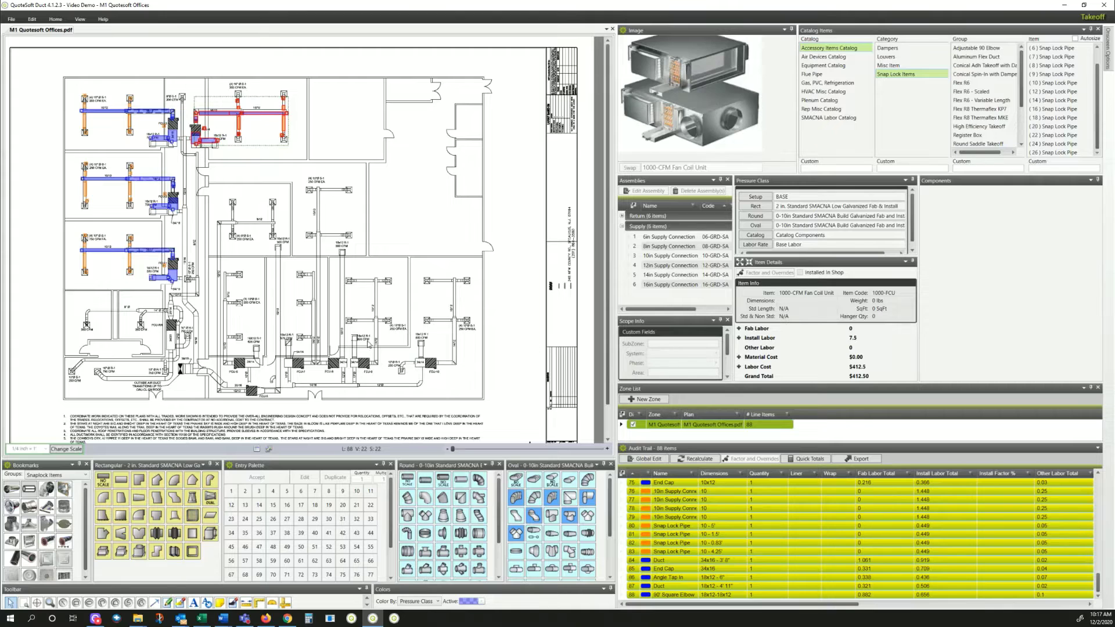
Step: Paste another copy in a lower room, rotated vertical and shifted left
{"action": "right_click", "coordinate": [374, 308]}
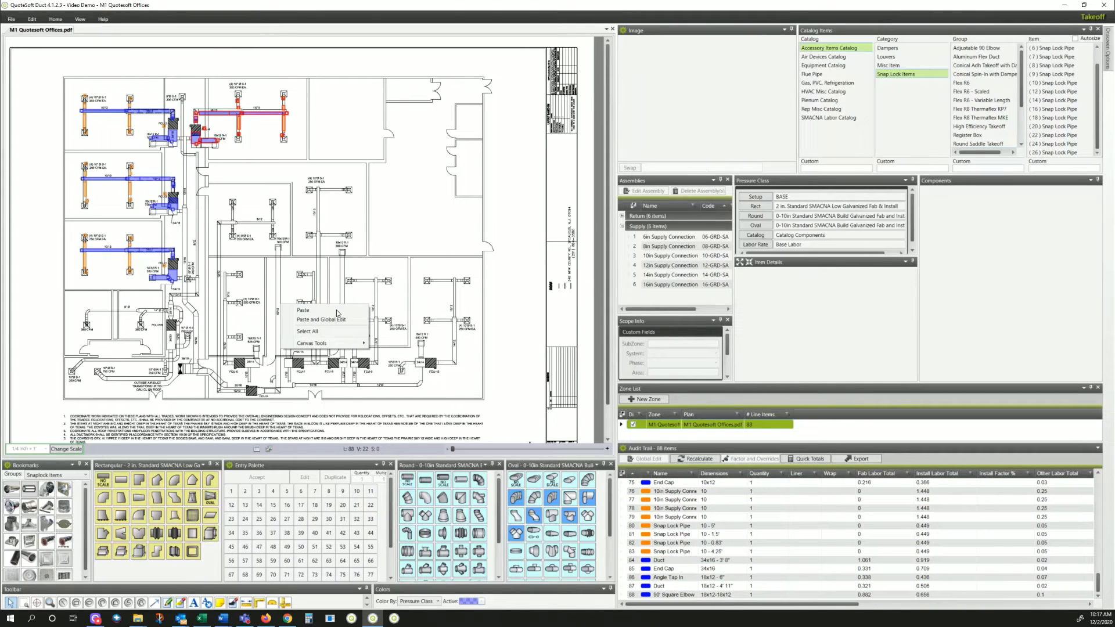
{"action": "left_click", "coordinate": [335, 310]}
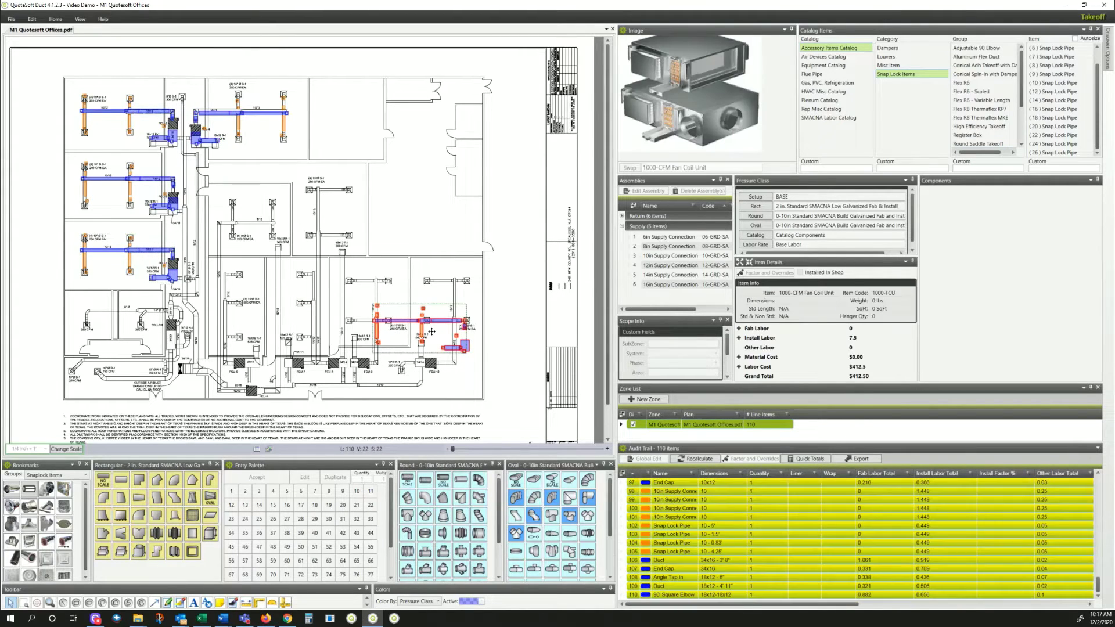
{"action": "left_click_drag", "start_coordinate": [440, 313], "coordinate": [435, 353]}
{"action": "left_click_drag", "start_coordinate": [416, 314], "coordinate": [367, 309]}
{"action": "left_click", "coordinate": [378, 393]}
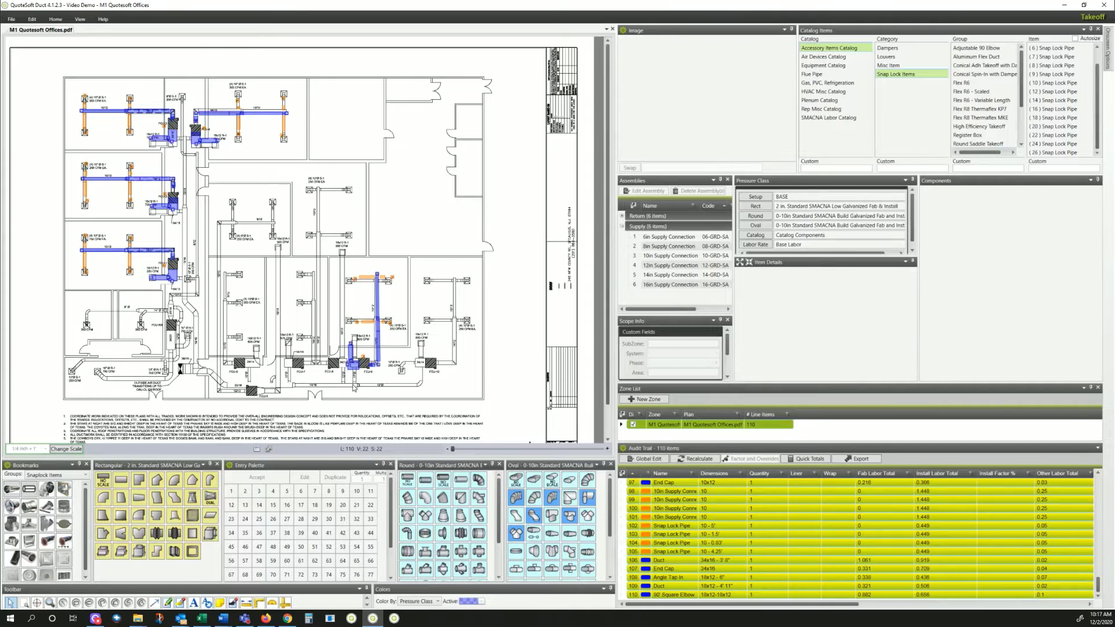
Step: Inspect the new copy's vertical run, end-capped top run and lower 14x12 duct
{"action": "scroll", "coordinate": [328, 302], "scroll_direction": "up", "scroll_amount": 3}
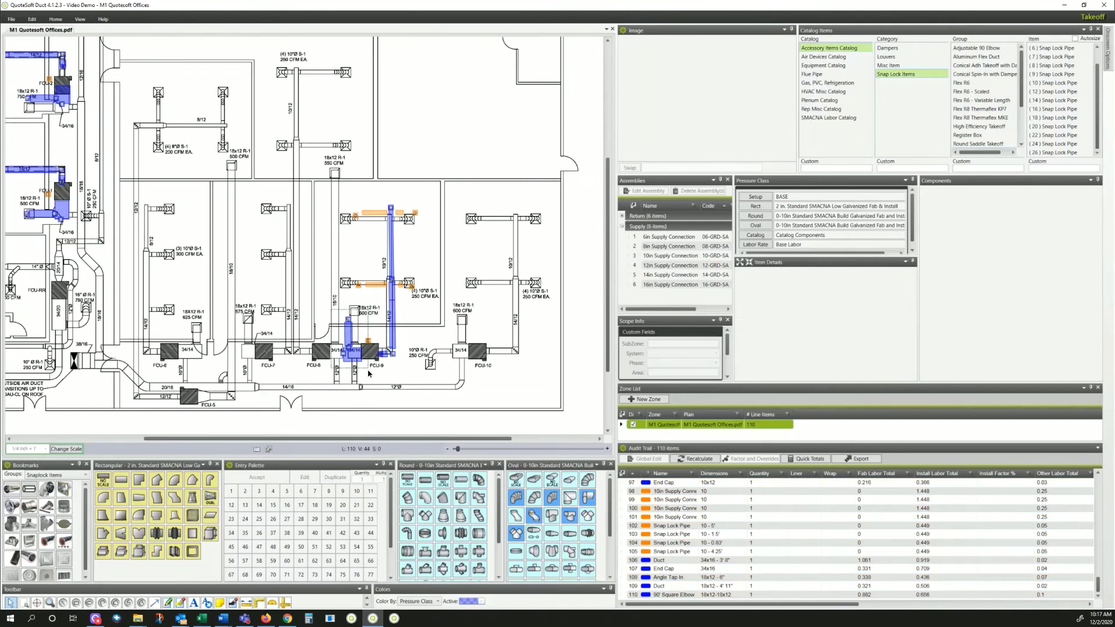
{"action": "left_click", "coordinate": [355, 349]}
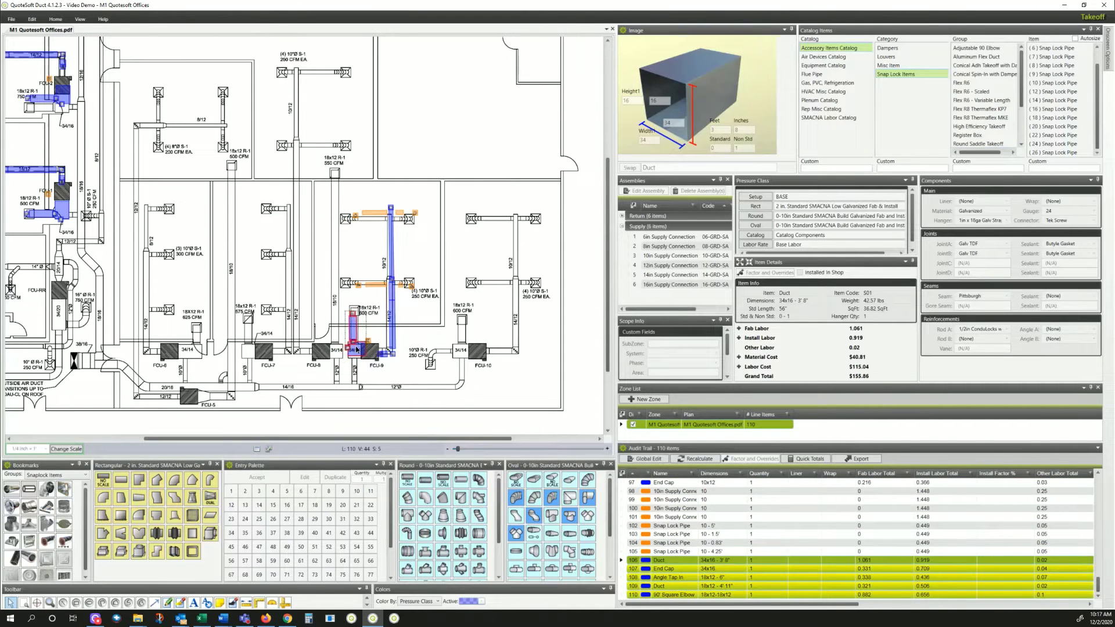
{"action": "scroll", "coordinate": [419, 344], "scroll_direction": "down", "scroll_amount": 1}
{"action": "scroll", "coordinate": [420, 344], "scroll_direction": "down", "scroll_amount": 1}
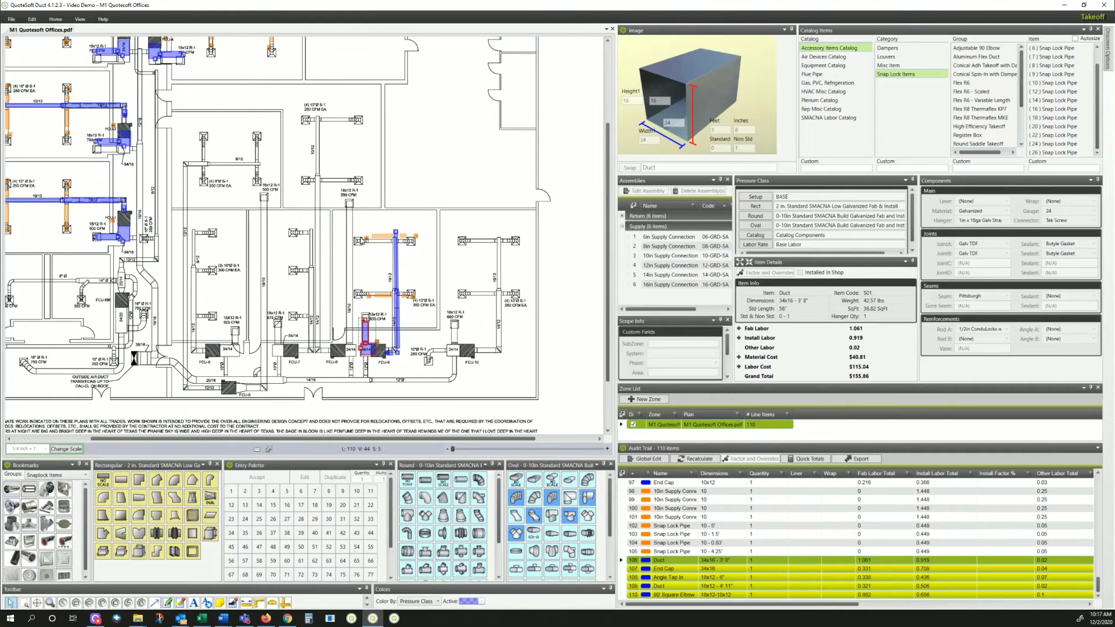
{"action": "left_click", "coordinate": [358, 231]}
{"action": "left_click", "coordinate": [406, 242]}
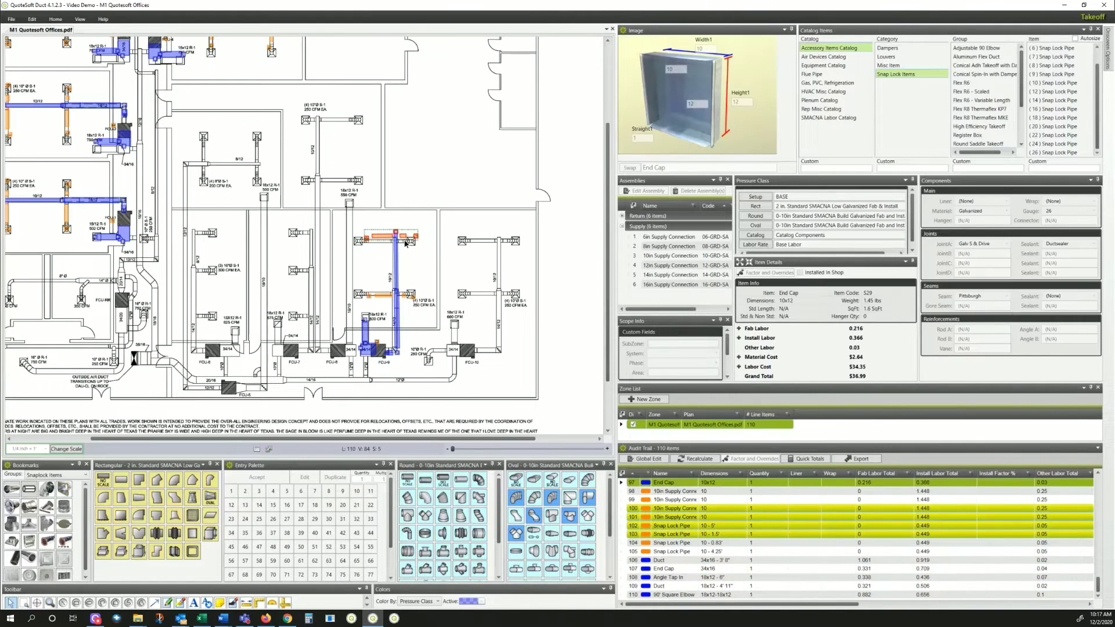
{"action": "left_click", "coordinate": [357, 291]}
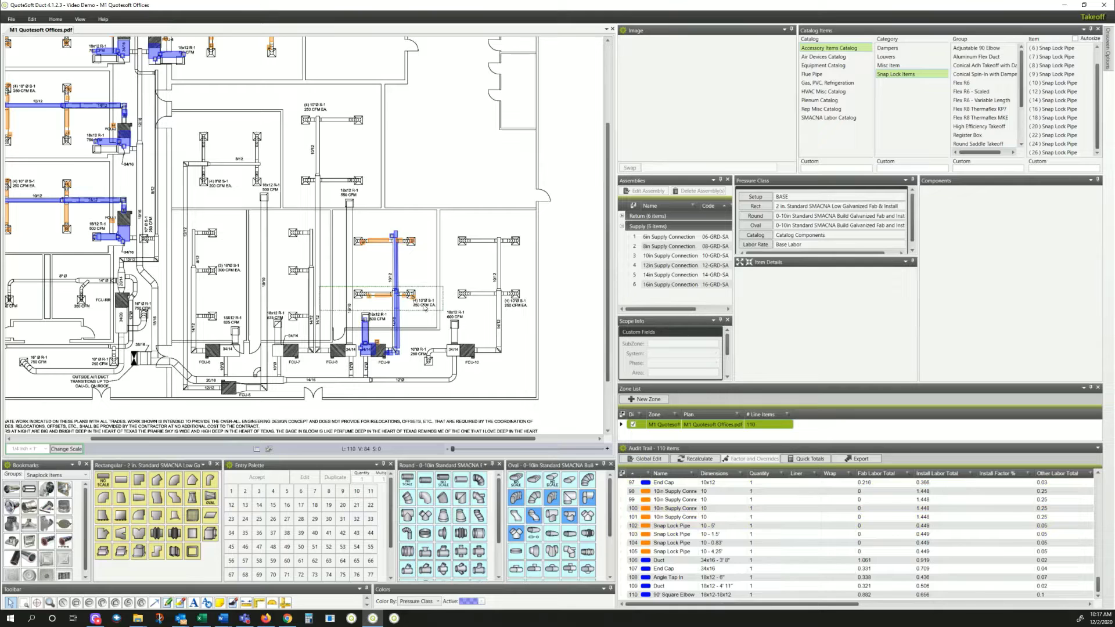
{"action": "left_click", "coordinate": [409, 297]}
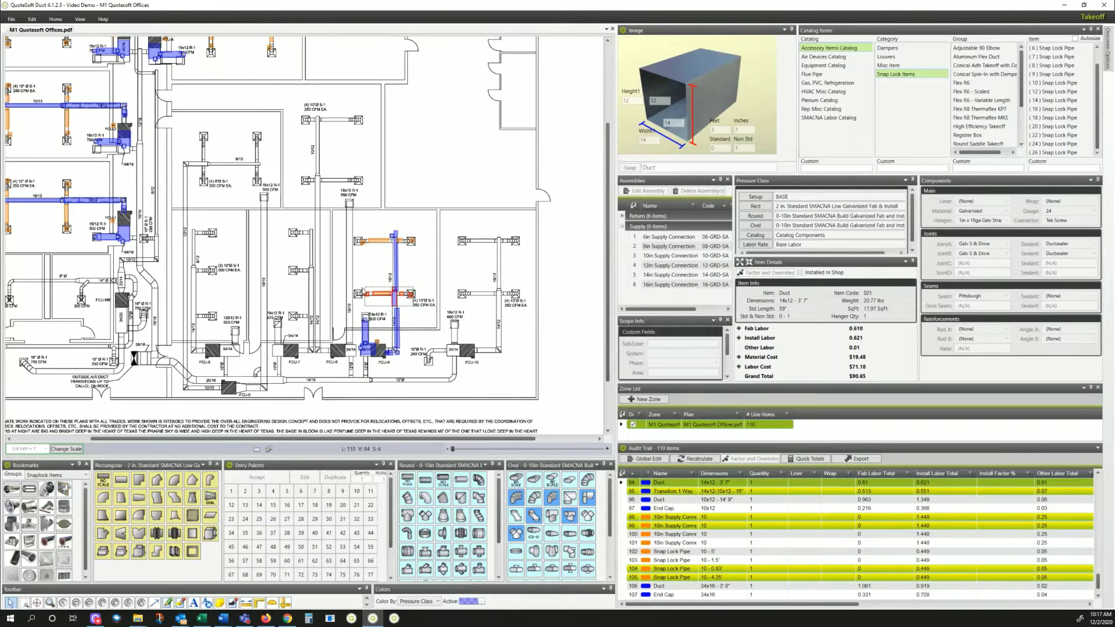
{"action": "left_click", "coordinate": [360, 288]}
Step: Check the ducts beside FCU-4 and FCU-3, then zoom out over the plan
{"action": "scroll", "coordinate": [250, 253], "scroll_direction": "down", "scroll_amount": 2}
{"action": "scroll", "coordinate": [249, 254], "scroll_direction": "down", "scroll_amount": 1}
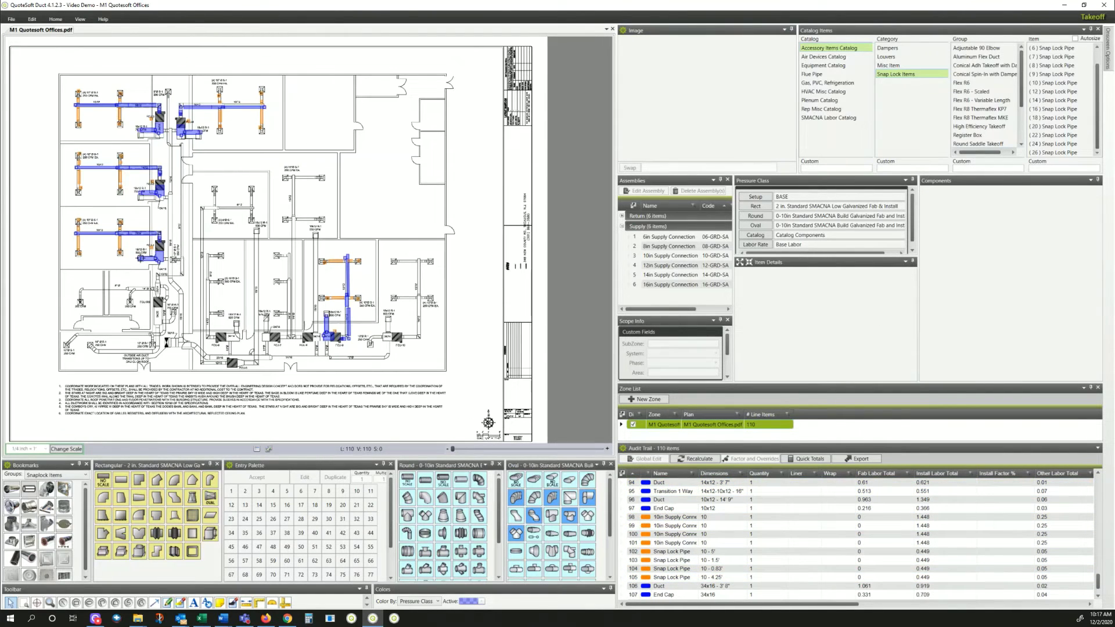
{"action": "scroll", "coordinate": [195, 150], "scroll_direction": "up", "scroll_amount": 5}
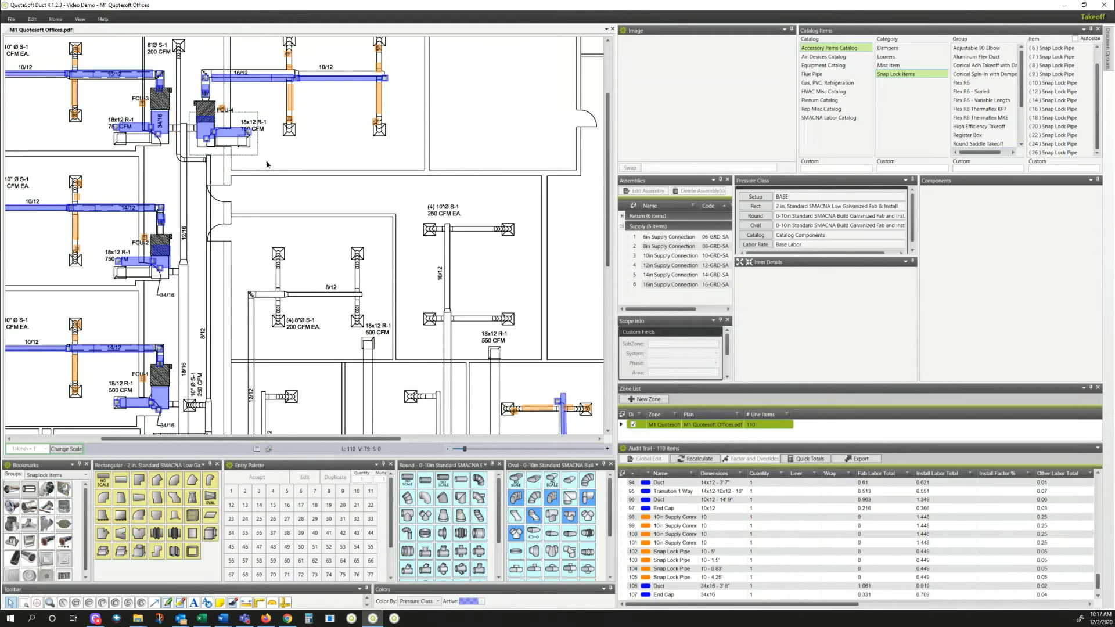
{"action": "left_click", "coordinate": [227, 144]}
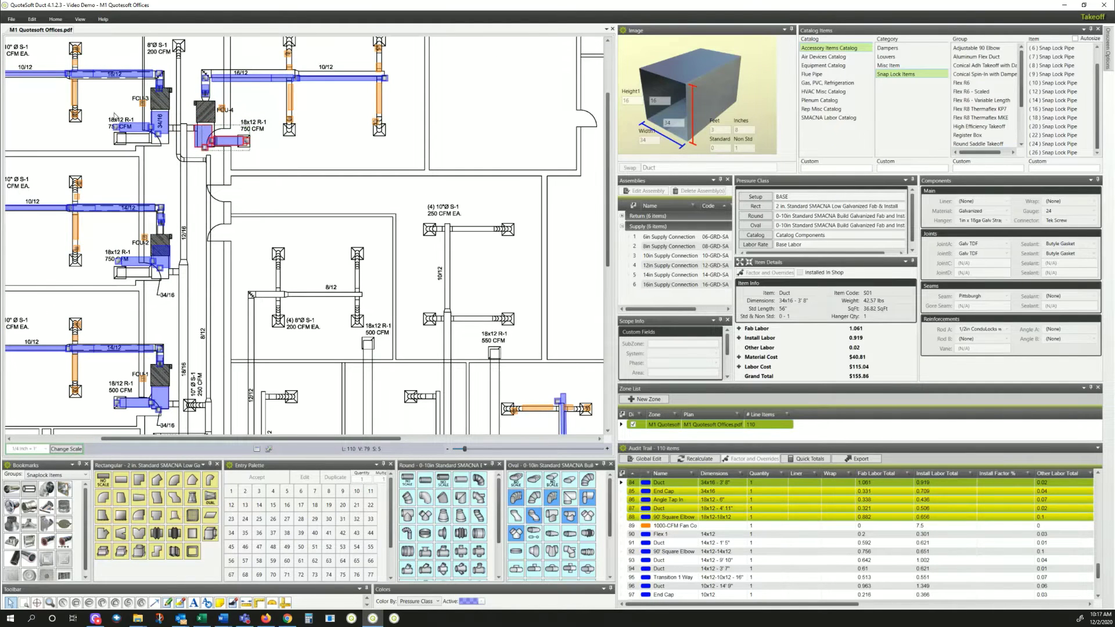
{"action": "left_click", "coordinate": [159, 140]}
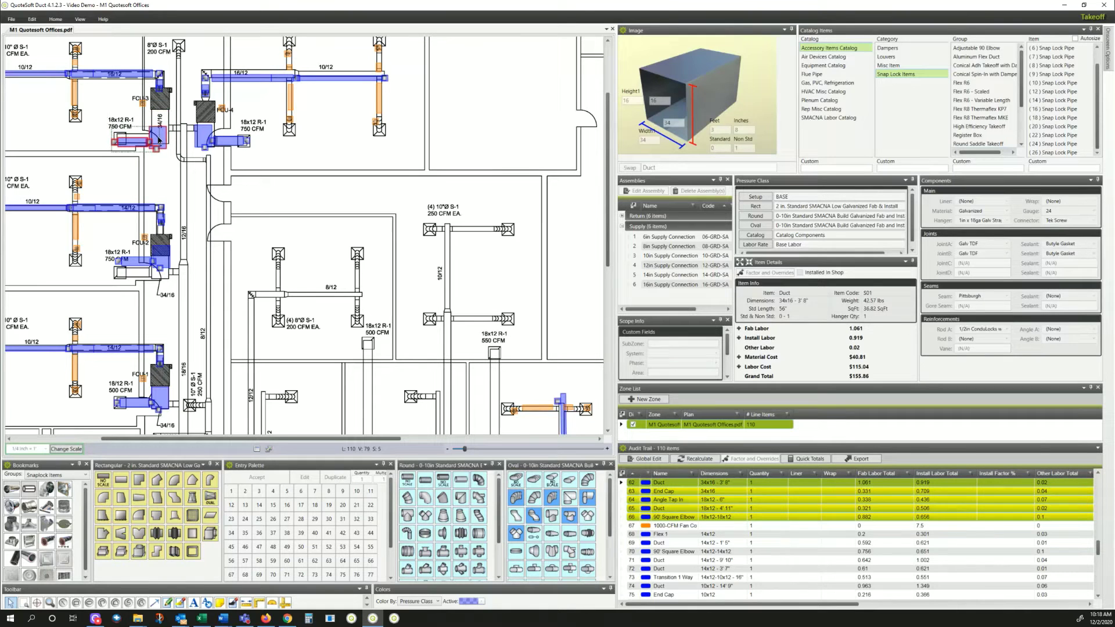
{"action": "scroll", "coordinate": [344, 278], "scroll_direction": "down", "scroll_amount": 2}
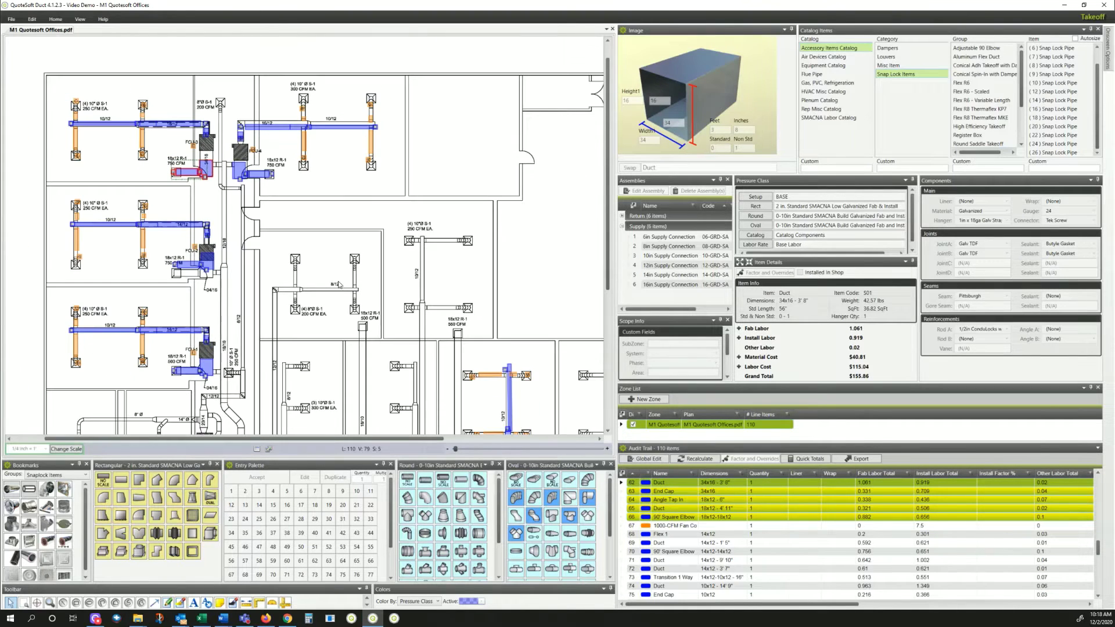
{"action": "scroll", "coordinate": [340, 297], "scroll_direction": "down", "scroll_amount": 4}
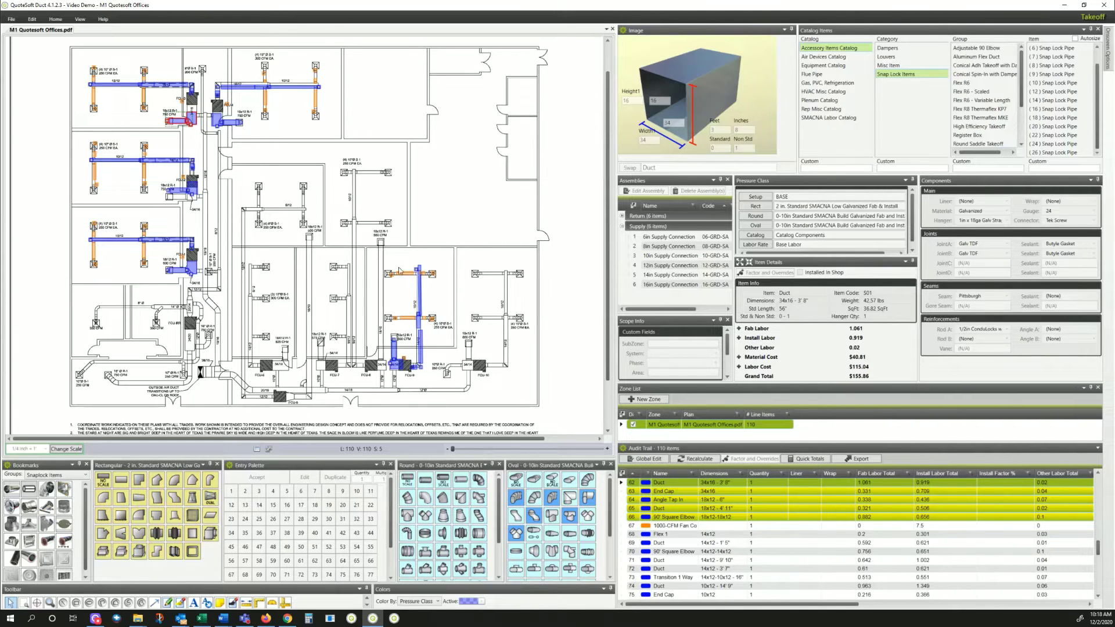
Step: Start a rectangular duct entry and try the #3 15FT Gripple hanger, then return to 1in x 18ga Galv Strap
{"action": "left_click", "coordinate": [121, 480]}
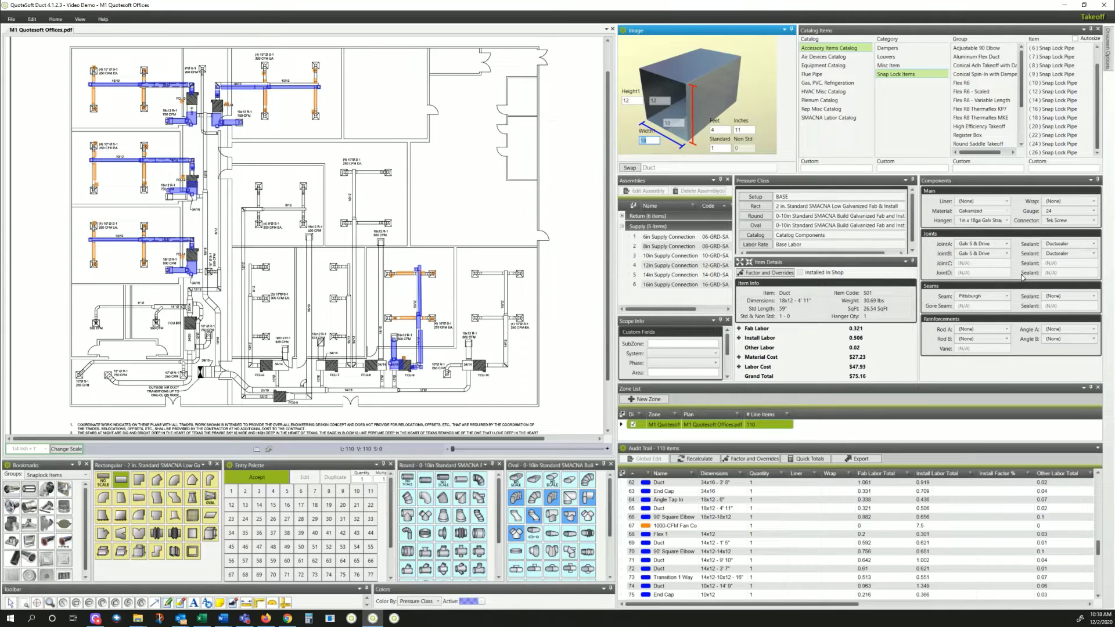
{"action": "left_click", "coordinate": [1007, 221]}
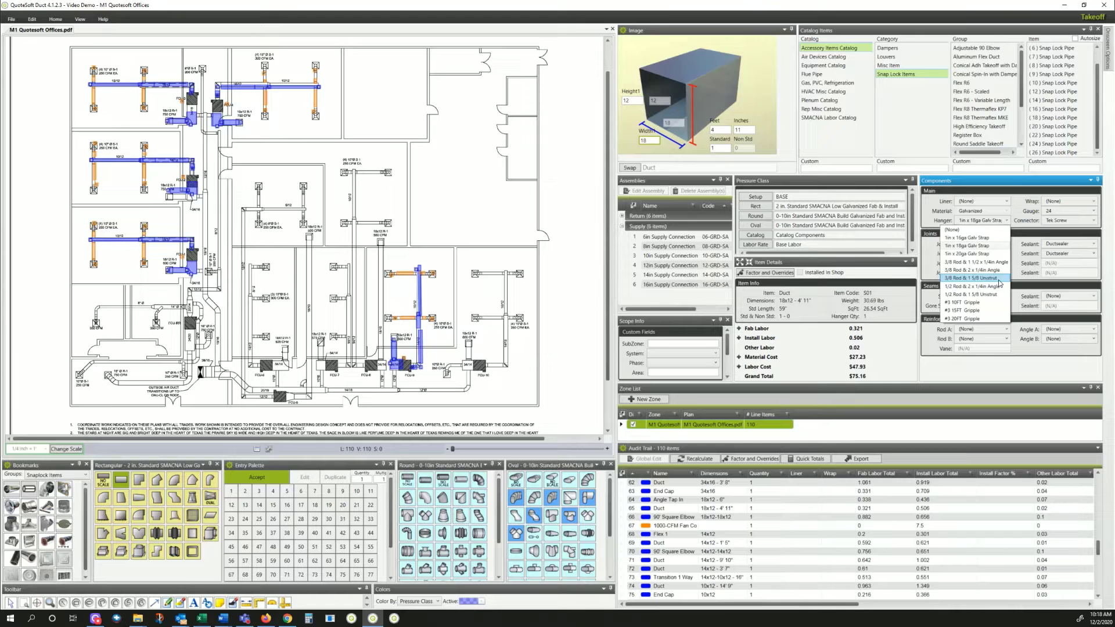
{"action": "left_click", "coordinate": [992, 313]}
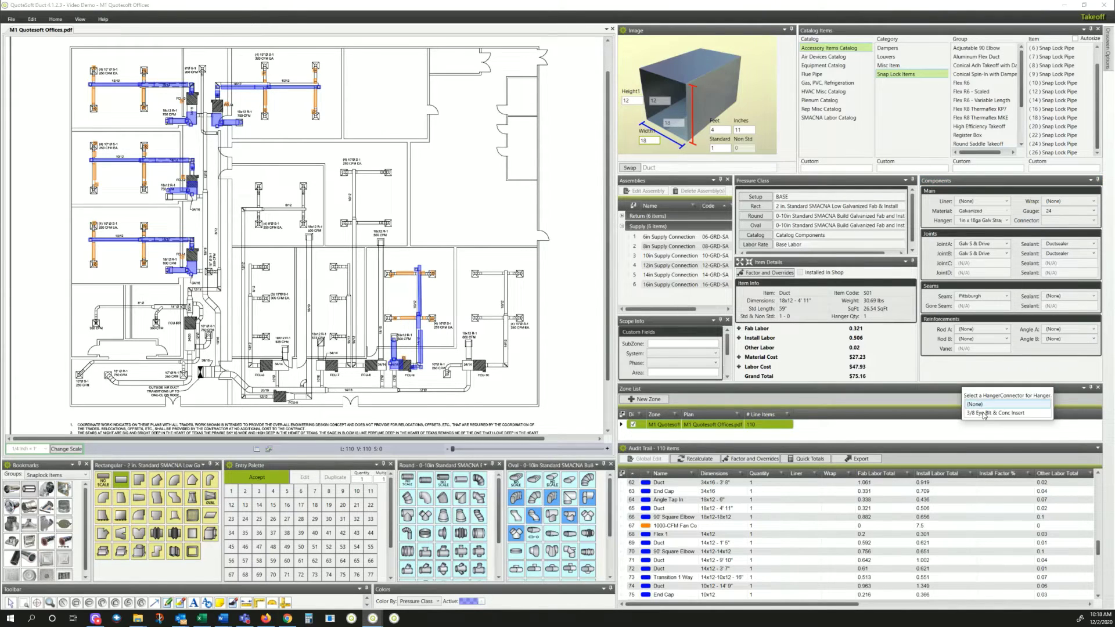
{"action": "left_click", "coordinate": [982, 220]}
{"action": "left_click", "coordinate": [980, 247]}
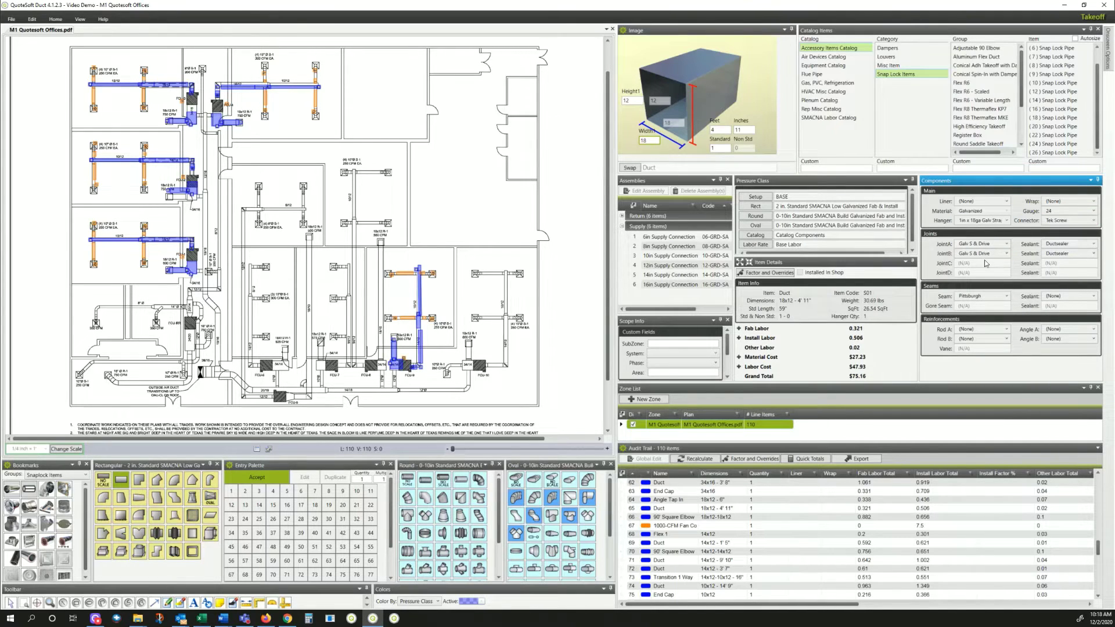
Step: Try a 1 Inch Liner on the duct, then set the liner back to (None)
{"action": "left_click", "coordinate": [985, 201]}
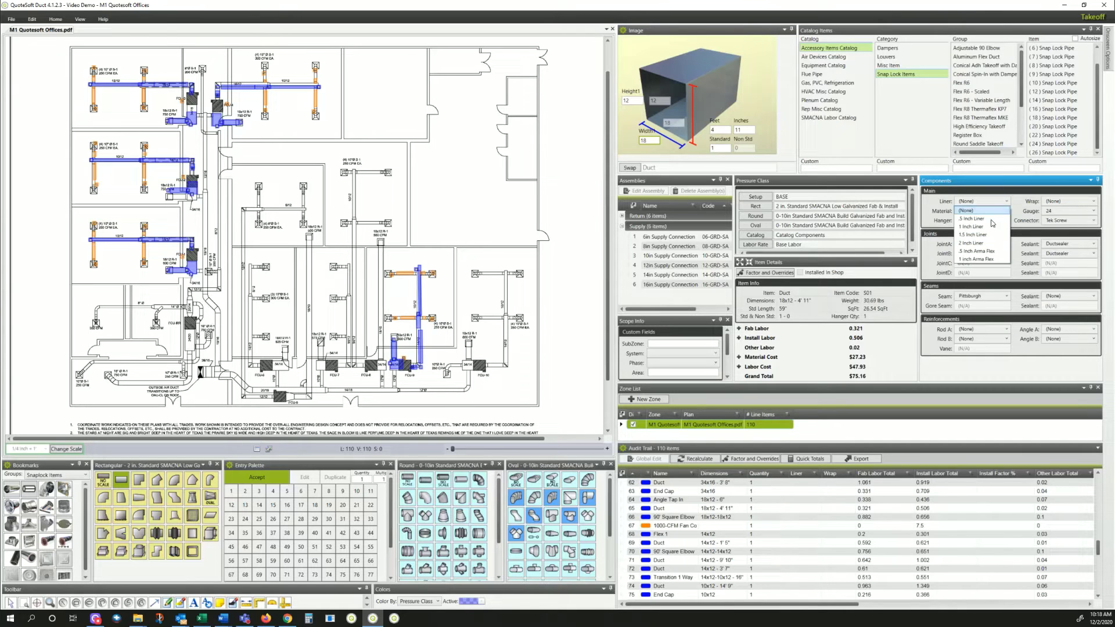
{"action": "left_click", "coordinate": [973, 227]}
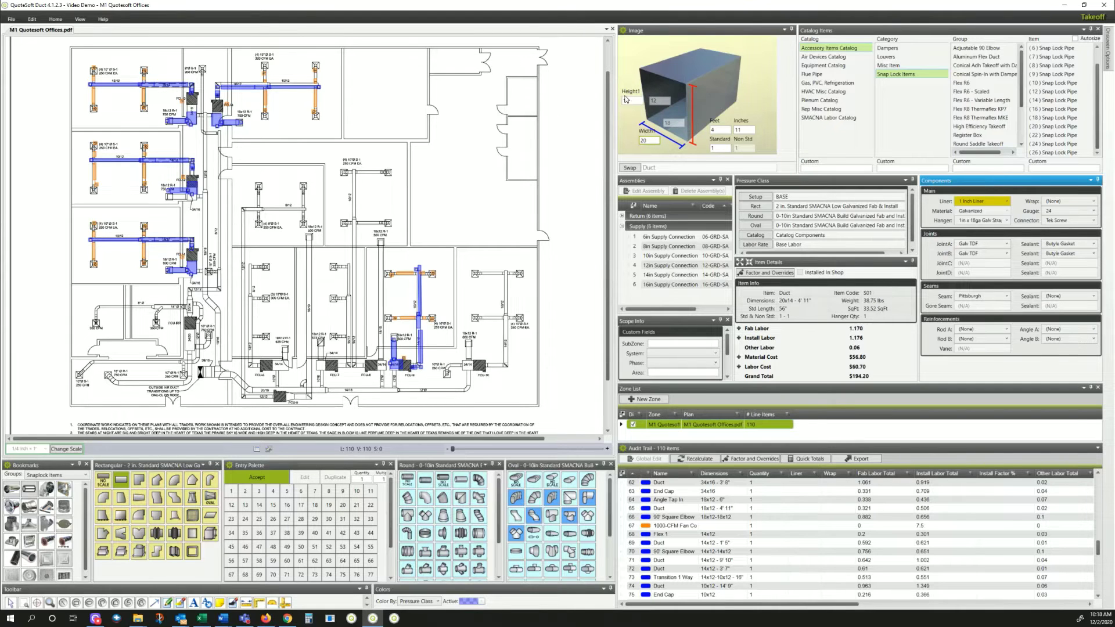
{"action": "left_click", "coordinate": [1005, 201]}
{"action": "left_click", "coordinate": [981, 210]}
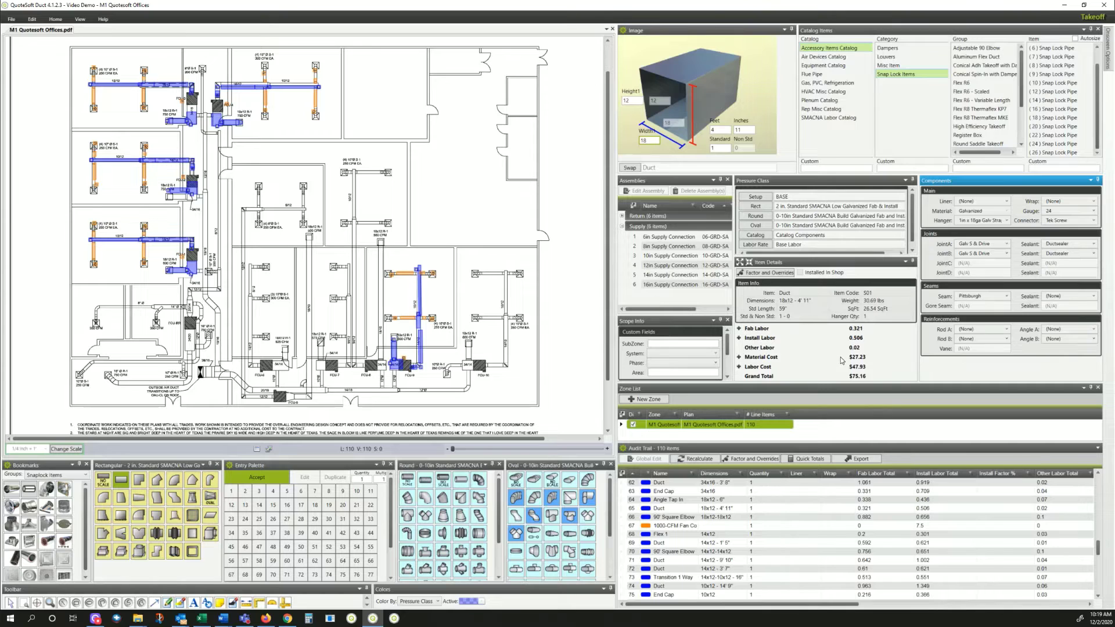
Step: Expand the Material Cost breakdown, scroll through its rows, and collapse it again
{"action": "left_click", "coordinate": [739, 357]}
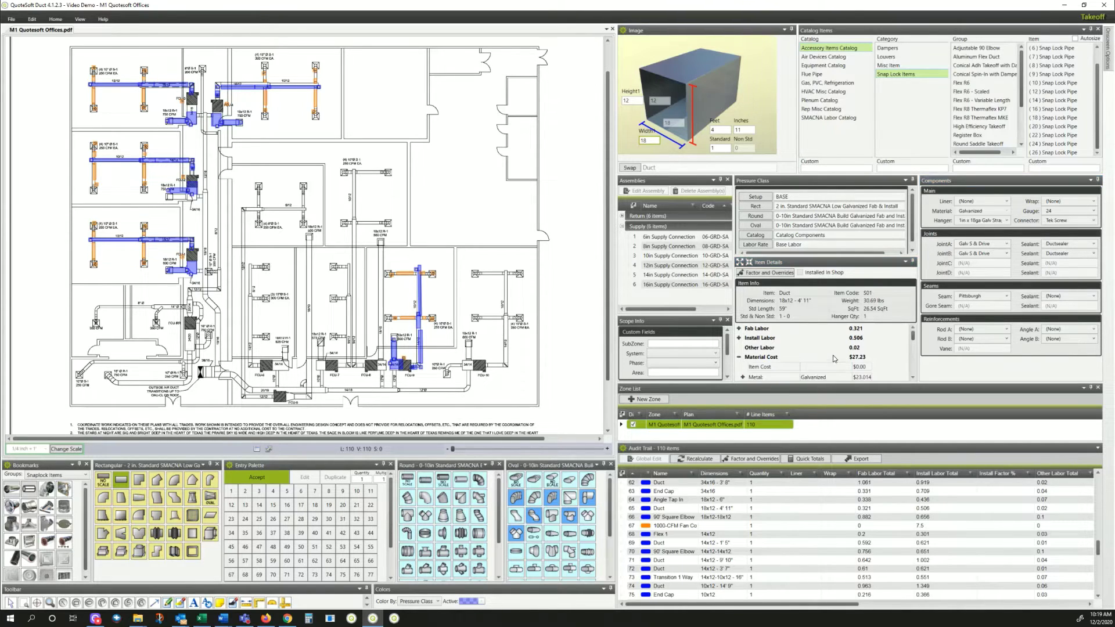
{"action": "scroll", "coordinate": [835, 359], "scroll_direction": "down", "scroll_amount": 1}
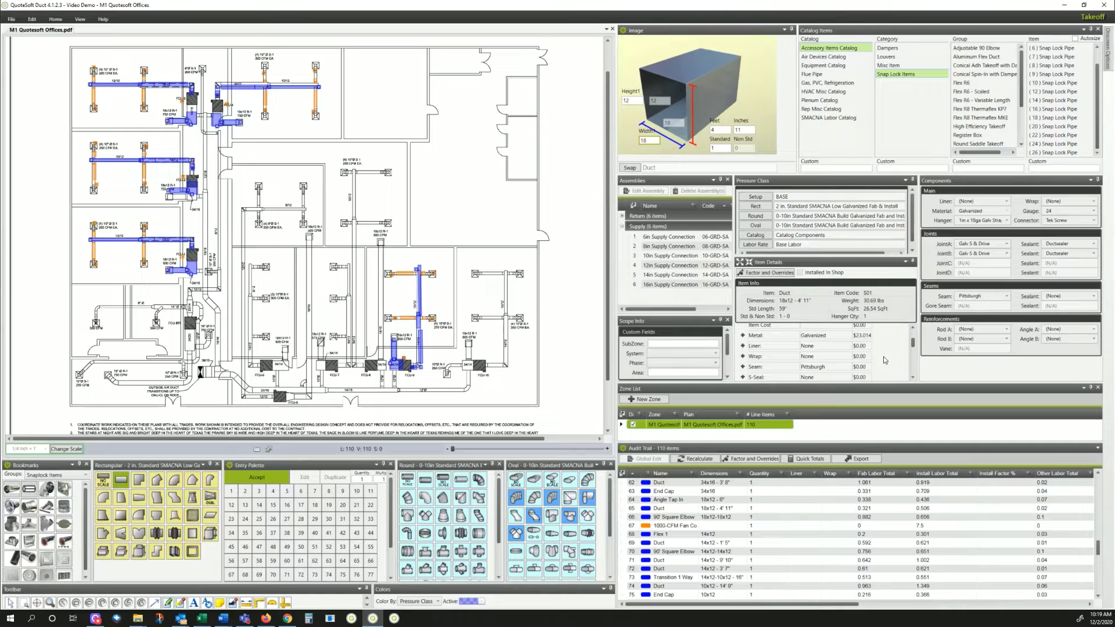
{"action": "scroll", "coordinate": [884, 360], "scroll_direction": "down", "scroll_amount": 2}
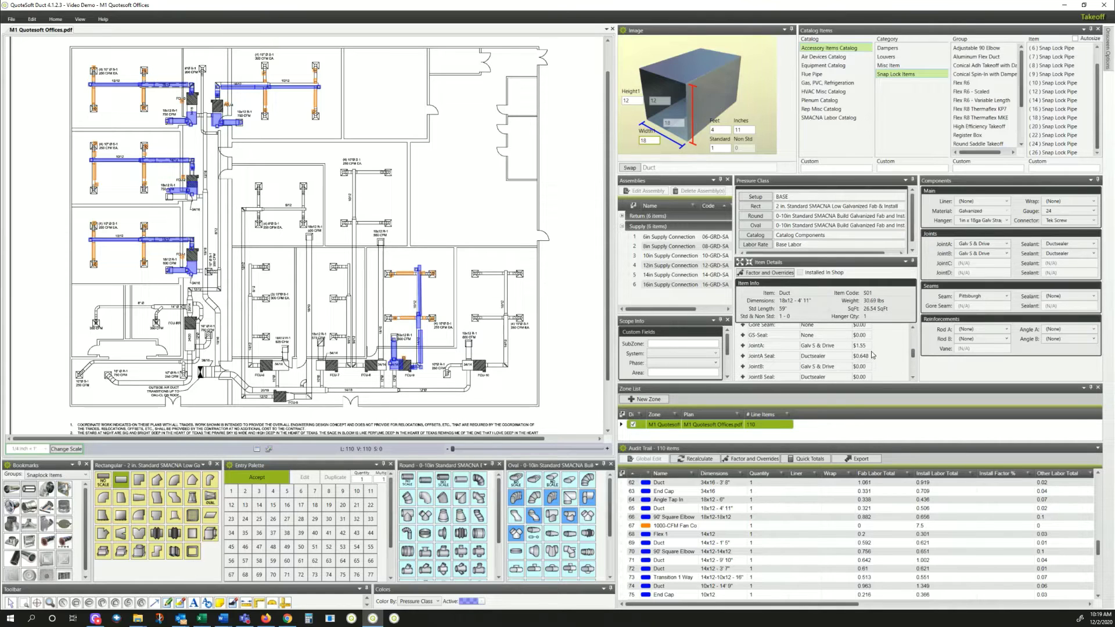
{"action": "scroll", "coordinate": [874, 362], "scroll_direction": "down", "scroll_amount": 1}
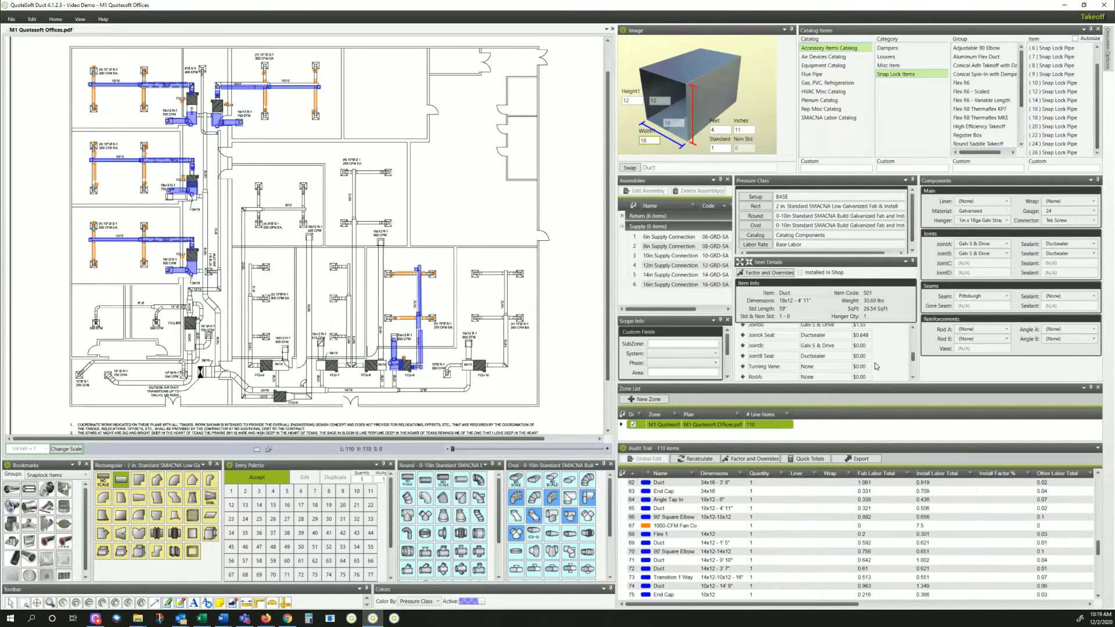
{"action": "scroll", "coordinate": [875, 362], "scroll_direction": "down", "scroll_amount": 2}
{"action": "scroll", "coordinate": [868, 372], "scroll_direction": "down", "scroll_amount": 1}
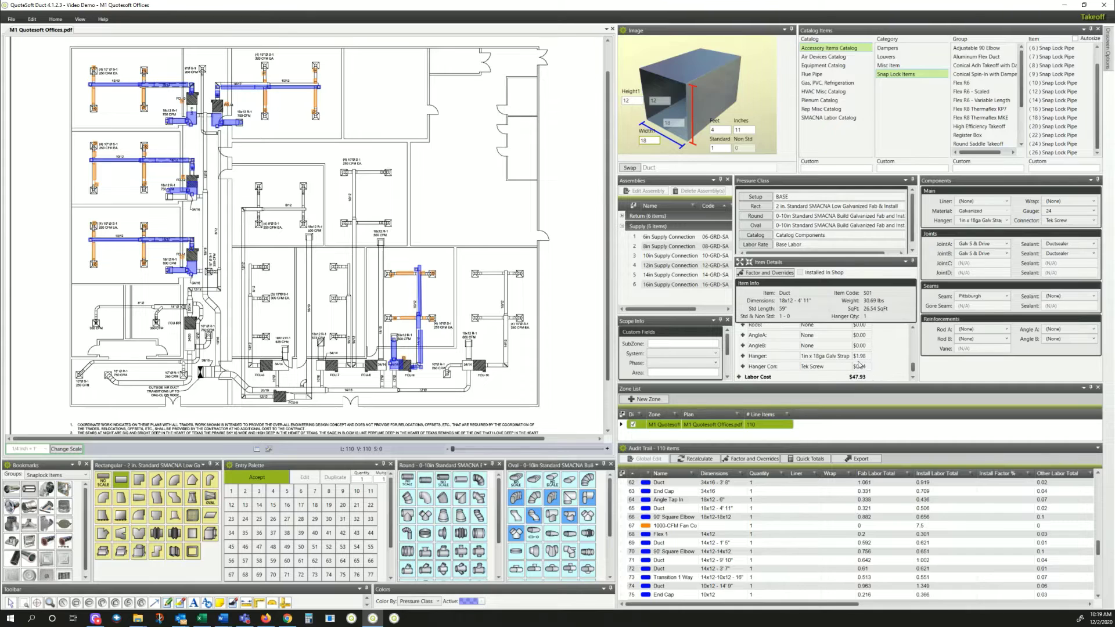
{"action": "scroll", "coordinate": [886, 361], "scroll_direction": "down", "scroll_amount": 3}
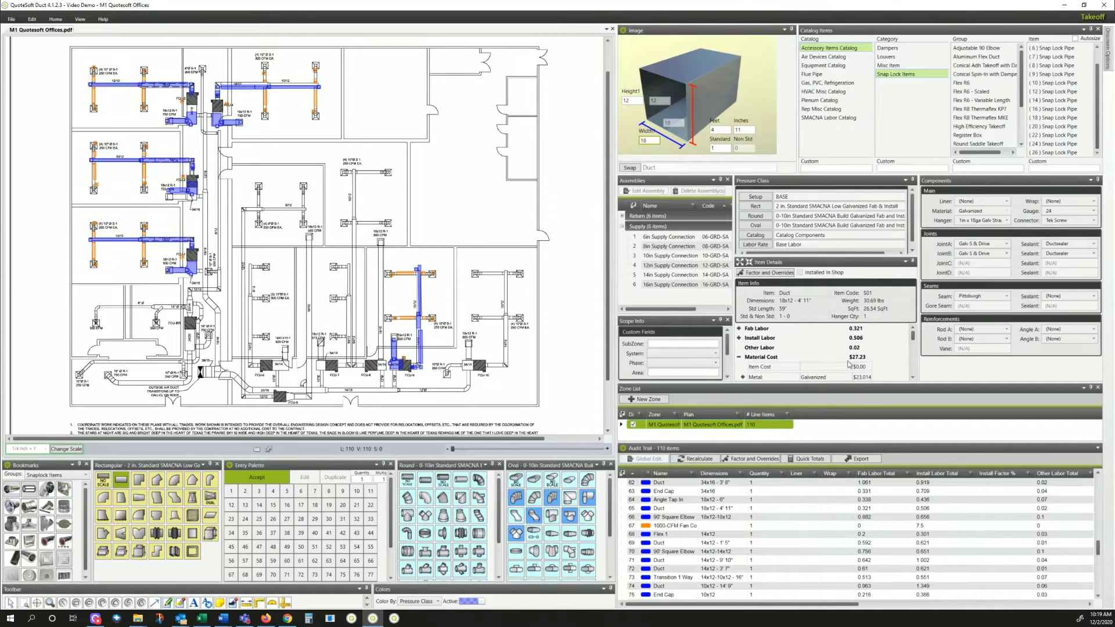
{"action": "left_click", "coordinate": [739, 357]}
Step: Expand the Install Labor breakdown, review its rows, and collapse it, leaving Labor Cost $47.93
{"action": "left_click", "coordinate": [739, 337]}
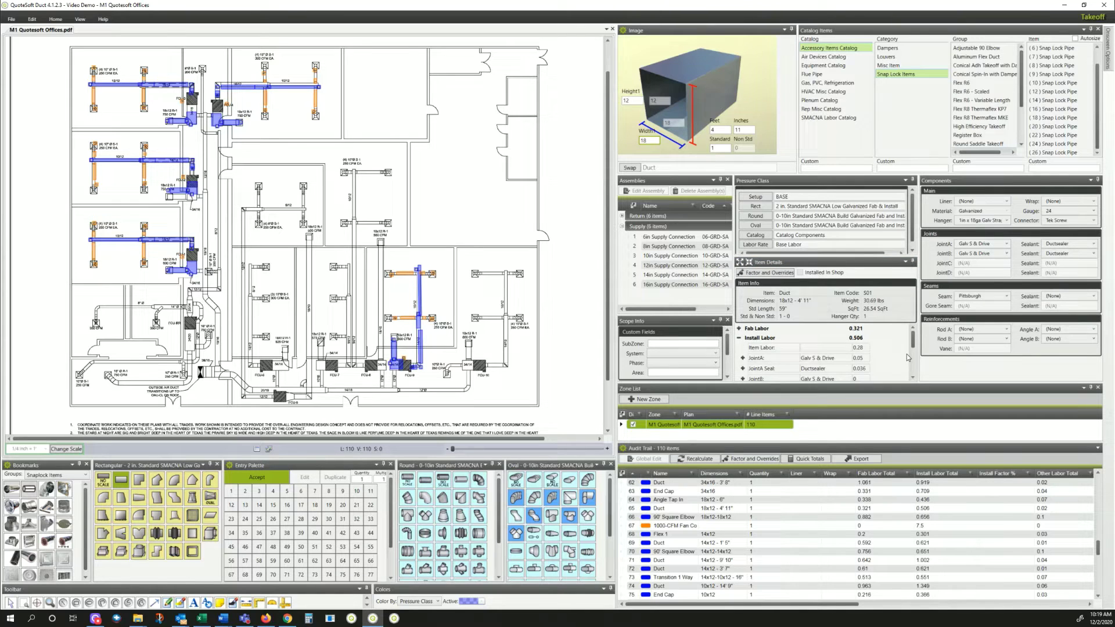
{"action": "scroll", "coordinate": [890, 355], "scroll_direction": "down", "scroll_amount": 1}
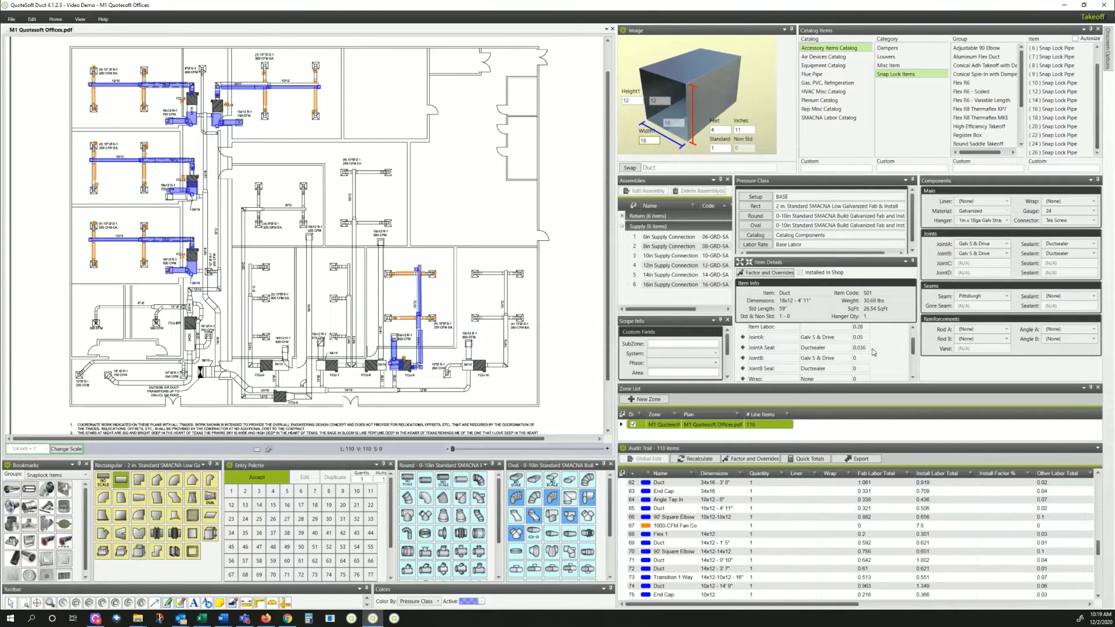
{"action": "scroll", "coordinate": [886, 352], "scroll_direction": "down", "scroll_amount": 2}
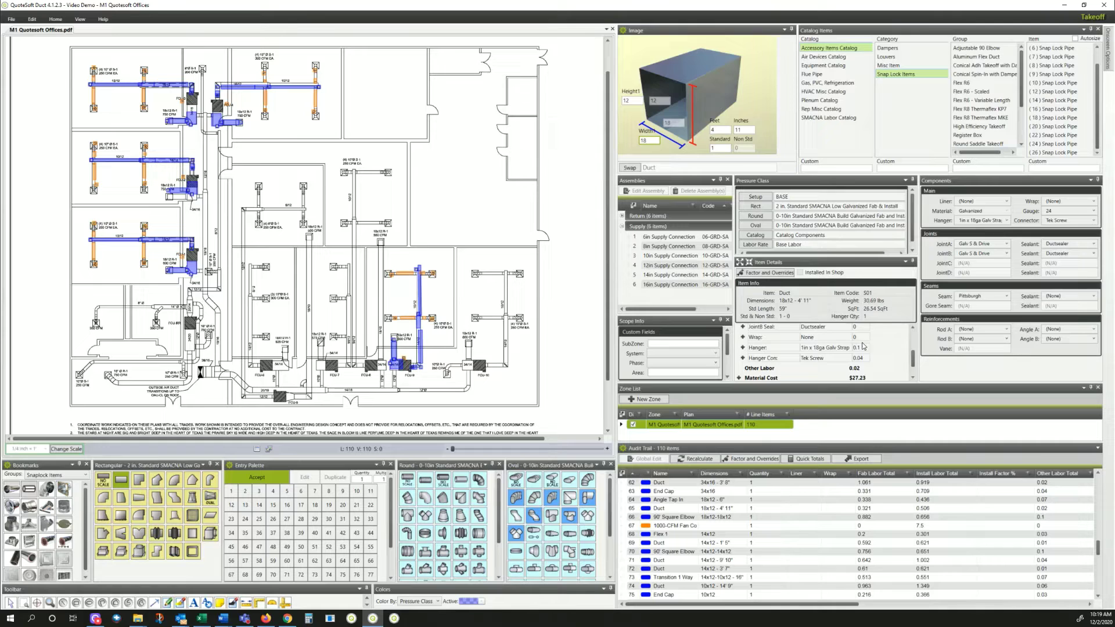
{"action": "scroll", "coordinate": [865, 350], "scroll_direction": "up", "scroll_amount": 3}
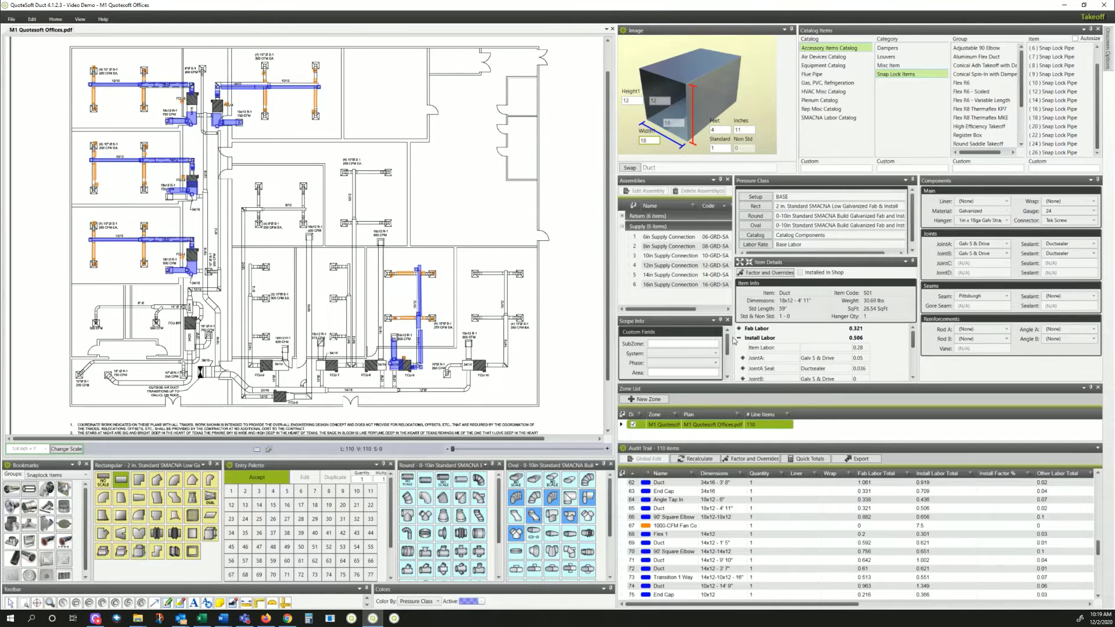
{"action": "left_click", "coordinate": [739, 338]}
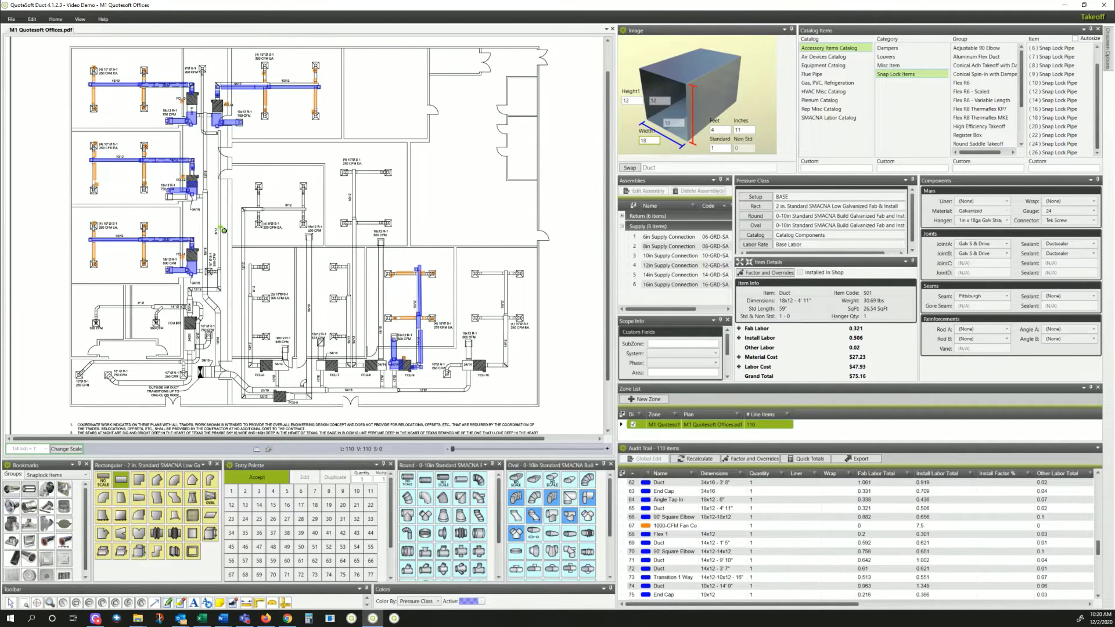
Step: Box-select the FCU-1 left branch and show Quick Totals: 22 items totalling $2415.35
{"action": "left_click", "coordinate": [88, 259]}
{"action": "scroll", "coordinate": [84, 257], "scroll_direction": "up", "scroll_amount": 2}
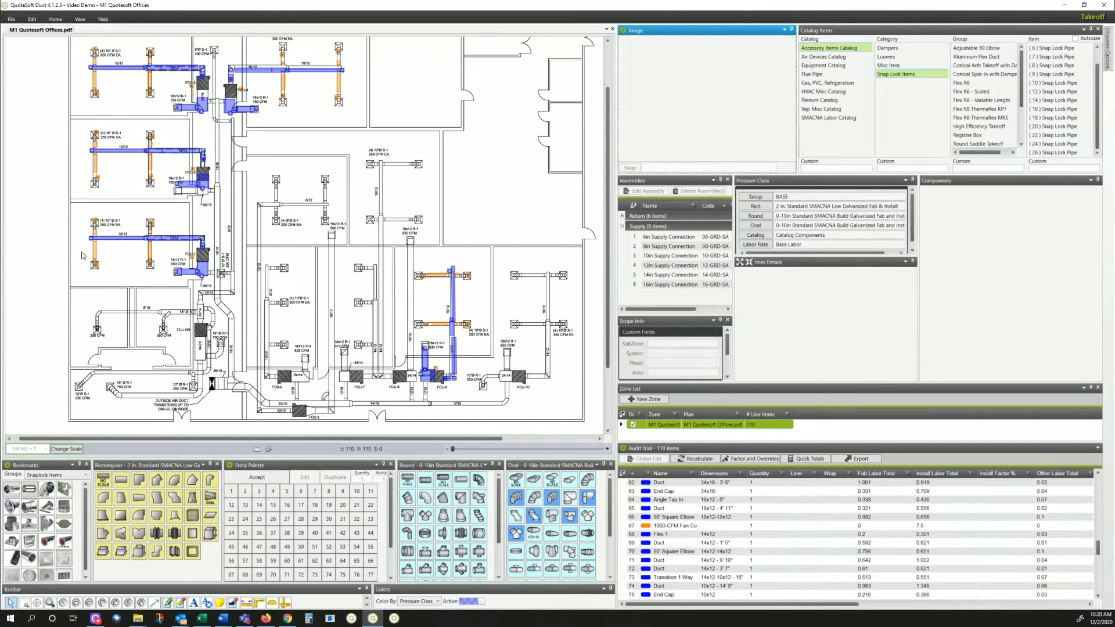
{"action": "scroll", "coordinate": [81, 247], "scroll_direction": "up", "scroll_amount": 2}
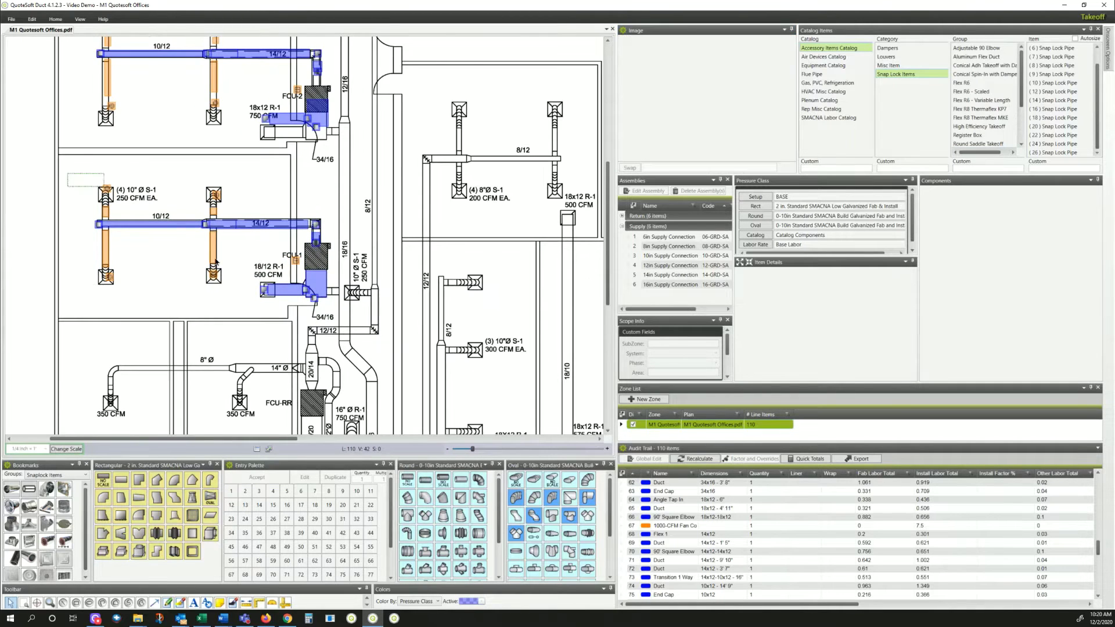
{"action": "mouse_move", "coordinate": [68, 174]}
{"action": "left_mouse_down"}
{"action": "mouse_move", "coordinate": [340, 315]}
{"action": "mouse_move", "coordinate": [377, 317]}
{"action": "left_mouse_up"}
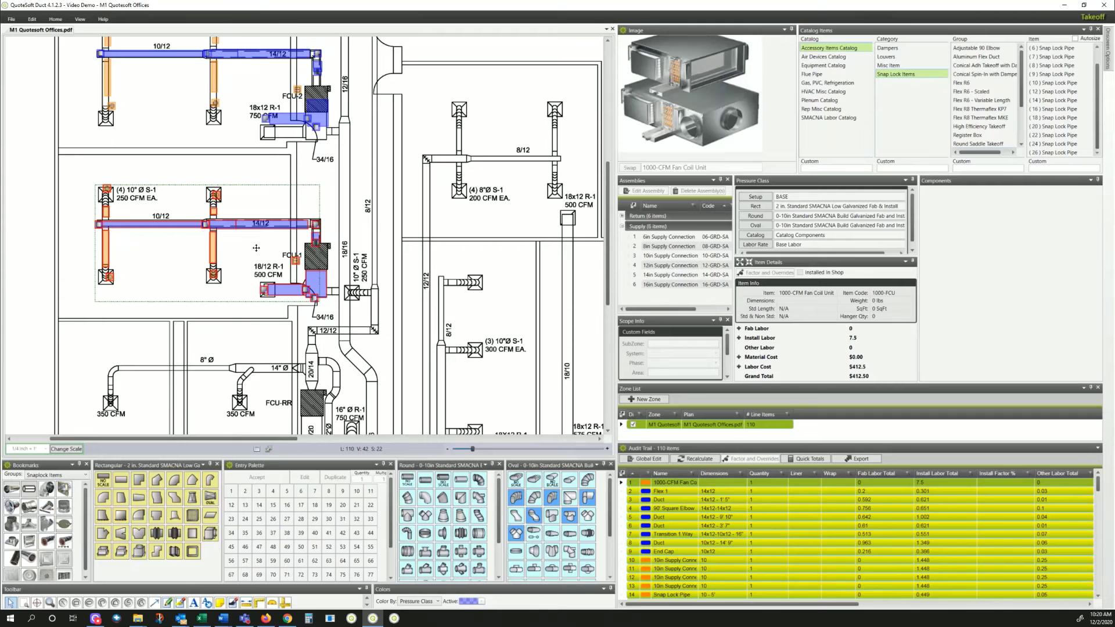
{"action": "right_click", "coordinate": [257, 252]}
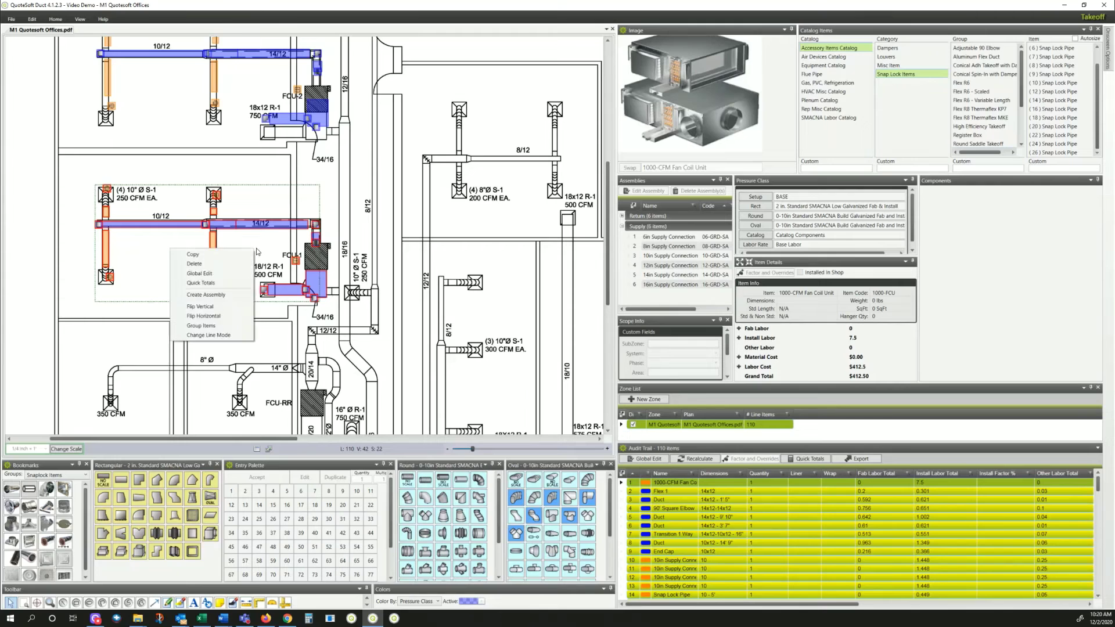
{"action": "left_click", "coordinate": [201, 283]}
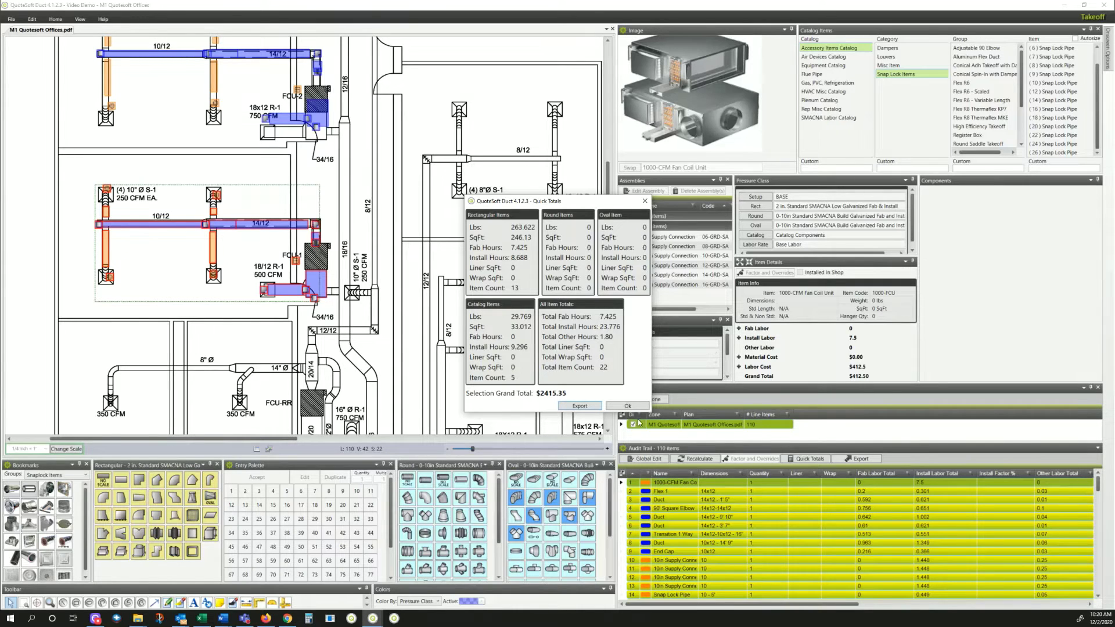
Step: Export the Quick Totals to an Excel workbook saved as FCU-01
{"action": "left_click", "coordinate": [580, 406]}
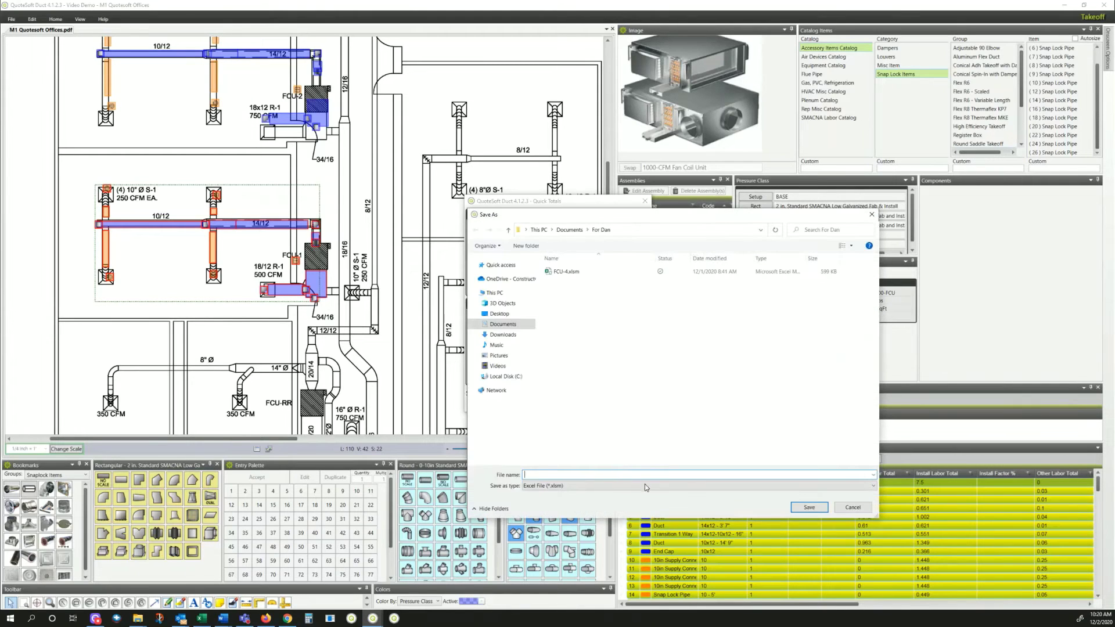
{"action": "type", "text": "f"}
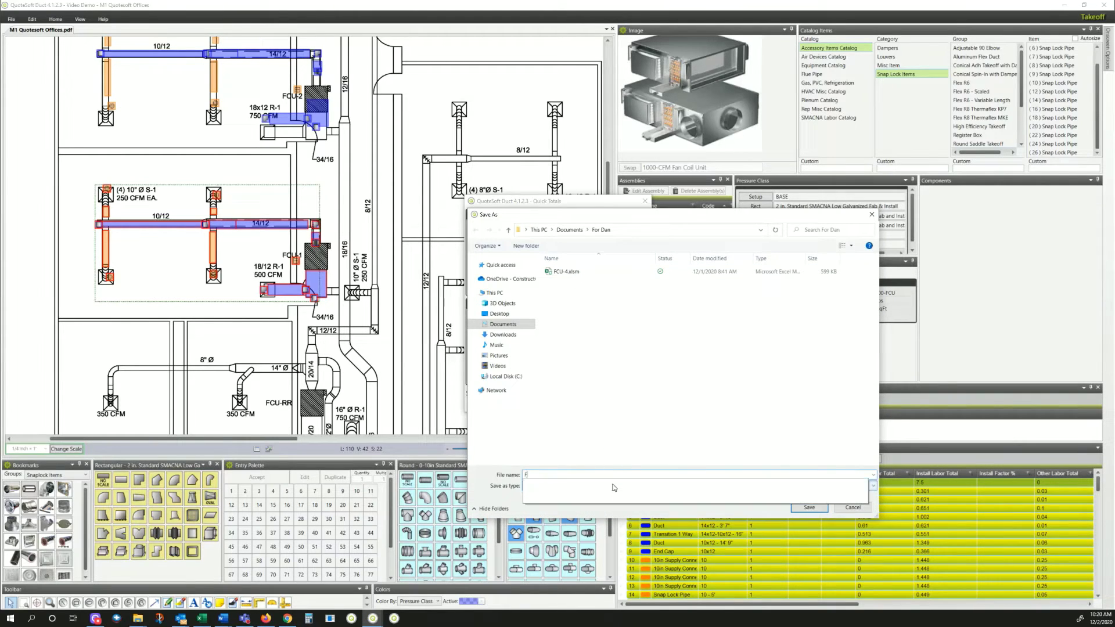
{"action": "type", "text": "CU-01"}
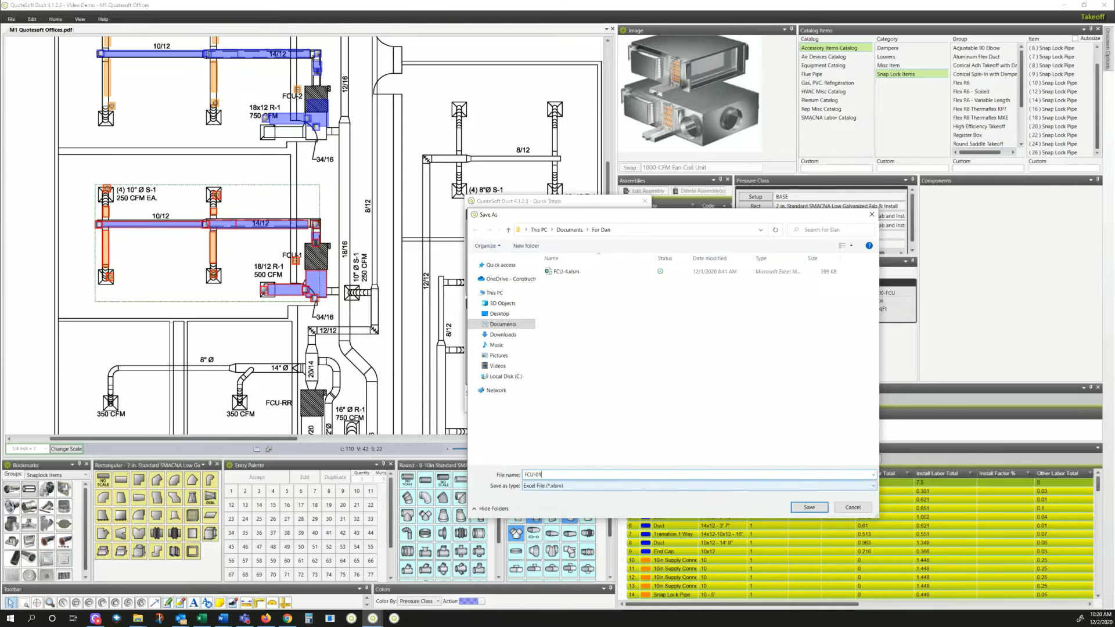
{"action": "left_click", "coordinate": [811, 508]}
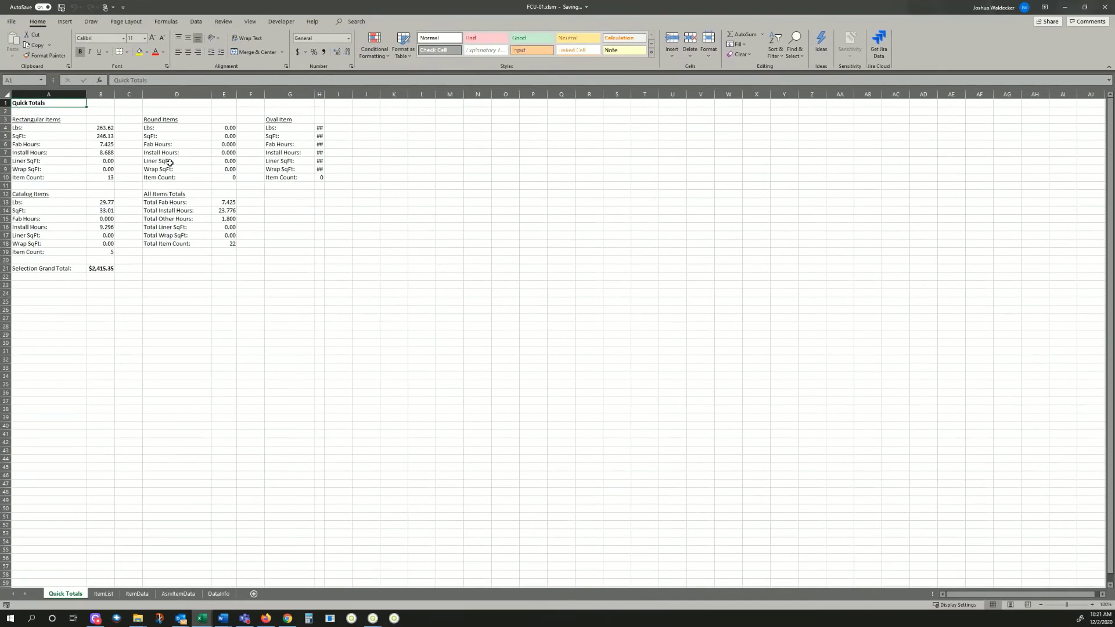
Step: Review the FCU-01 workbook's Quick Totals and ItemList sheets, then close Excel
{"action": "left_click_drag", "start_coordinate": [39, 118], "coordinate": [319, 302]}
{"action": "left_click", "coordinate": [289, 393]}
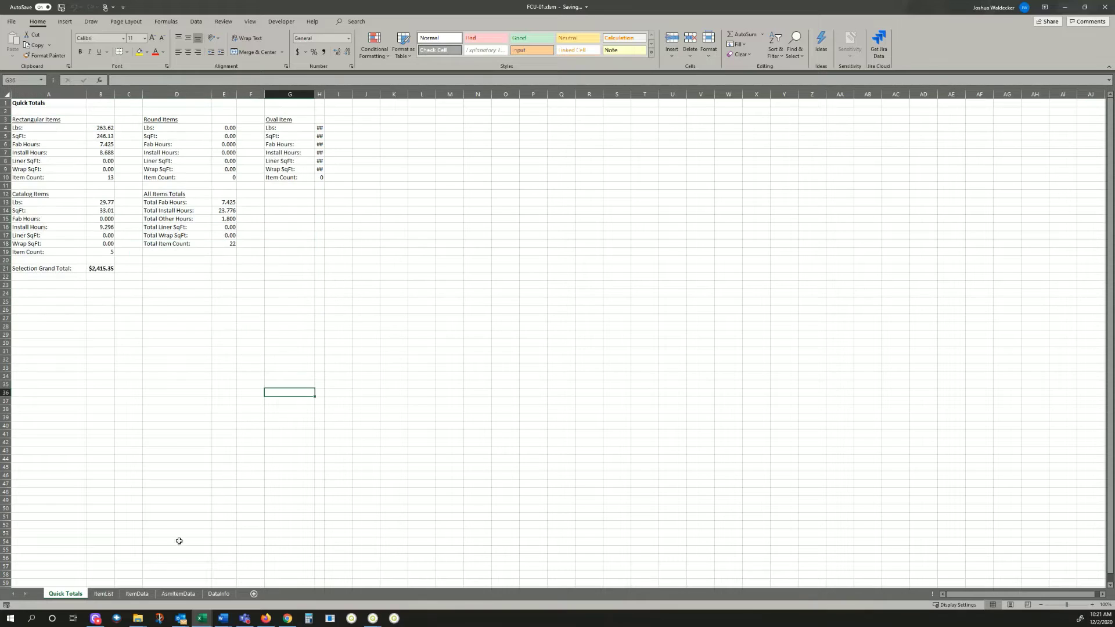
{"action": "left_click", "coordinate": [103, 593]}
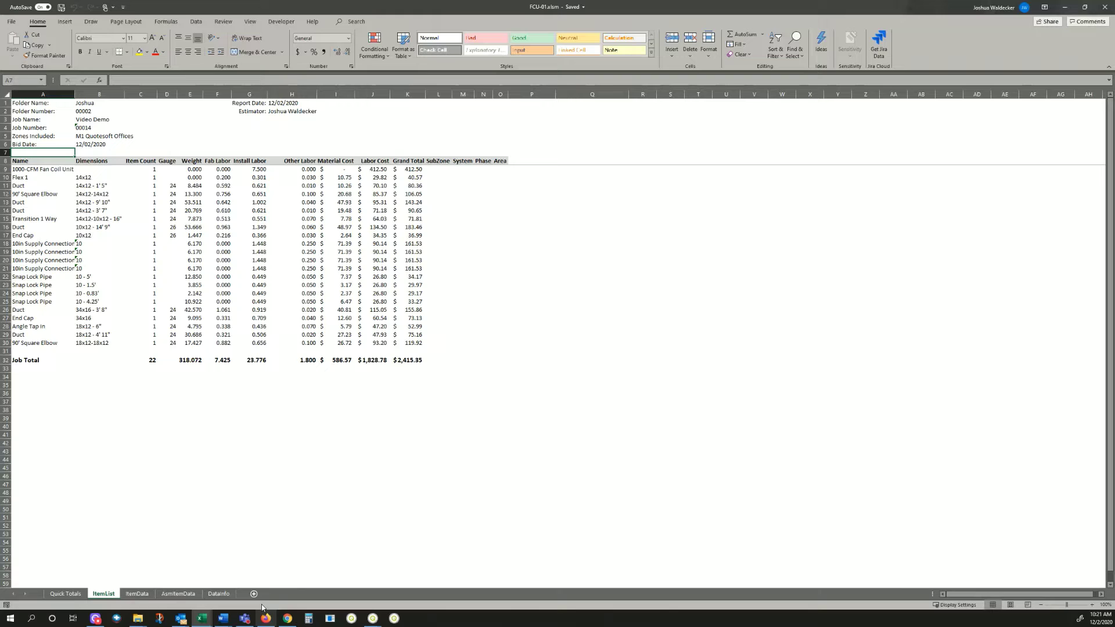
{"action": "left_click", "coordinate": [65, 594]}
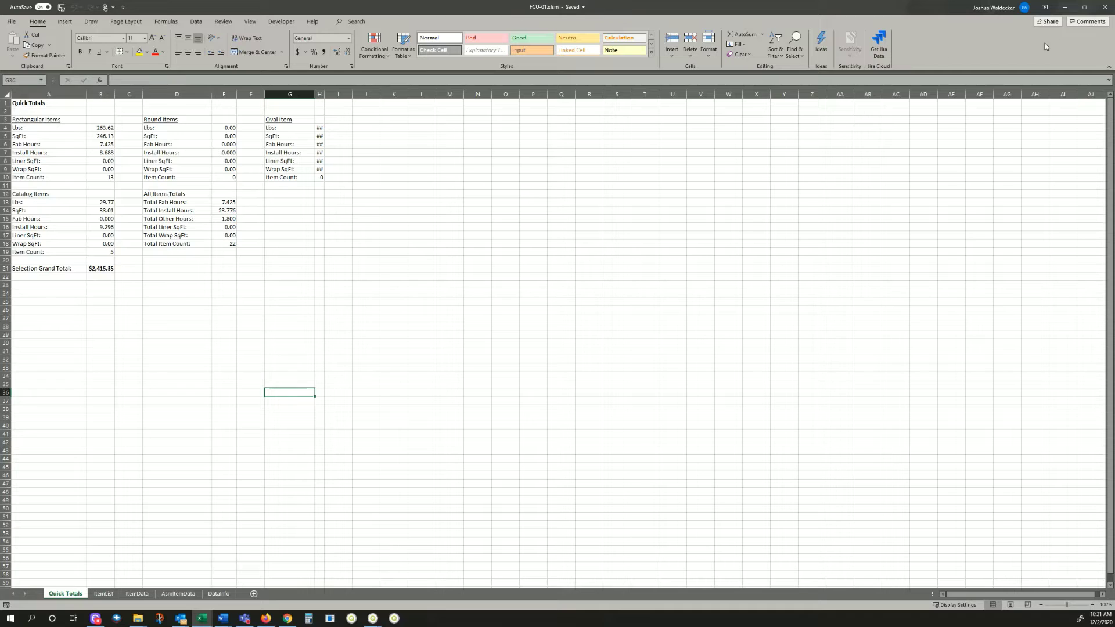
{"action": "left_click", "coordinate": [1106, 8]}
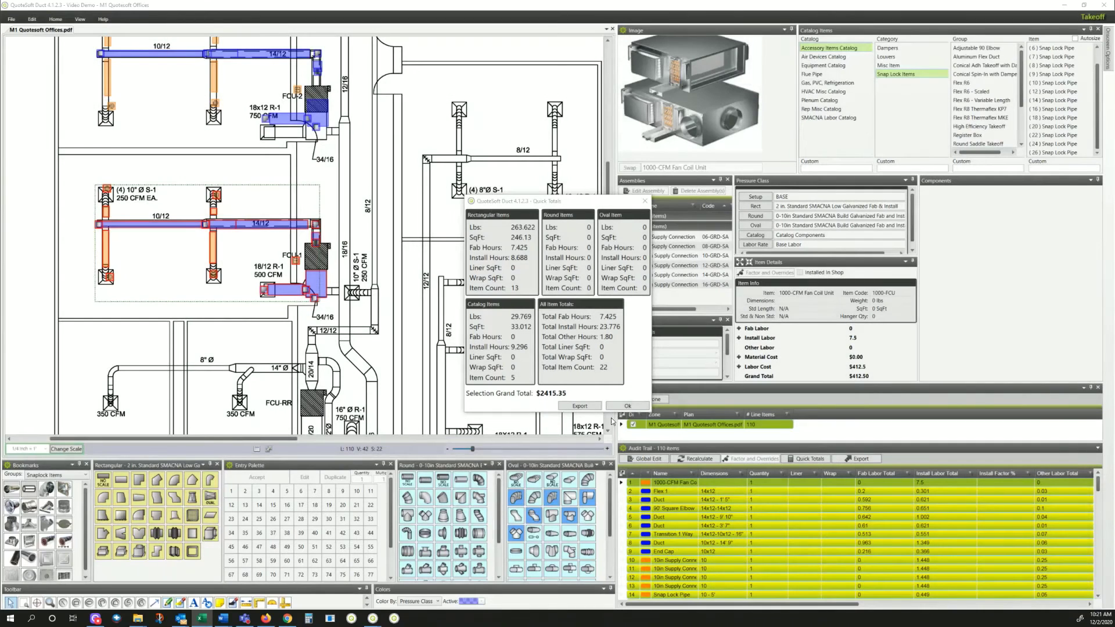
Step: Dismiss Quick Totals, clear the selection, and pick straight rectangular duct as the item
{"action": "left_click", "coordinate": [627, 407]}
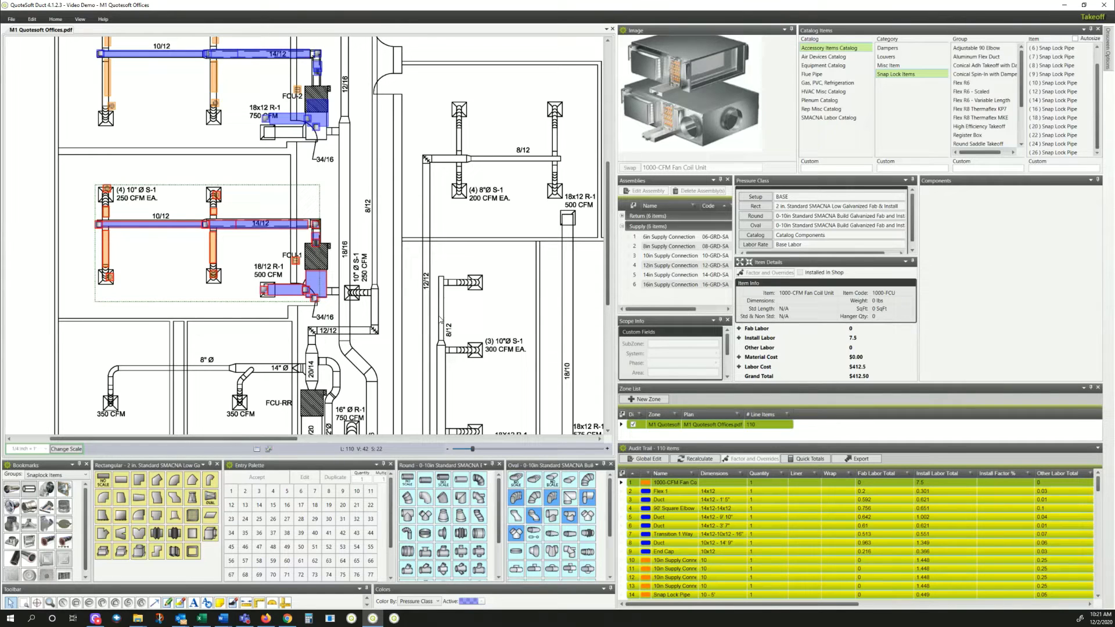
{"action": "scroll", "coordinate": [414, 322], "scroll_direction": "down", "scroll_amount": 2}
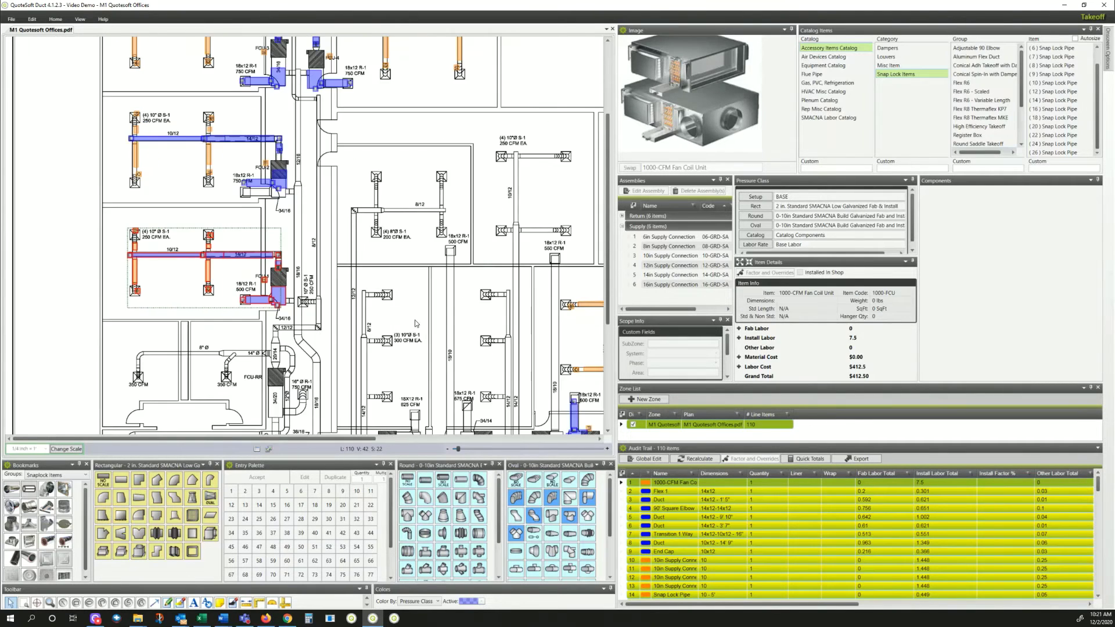
{"action": "scroll", "coordinate": [414, 322], "scroll_direction": "down", "scroll_amount": 3}
{"action": "left_click", "coordinate": [401, 268]}
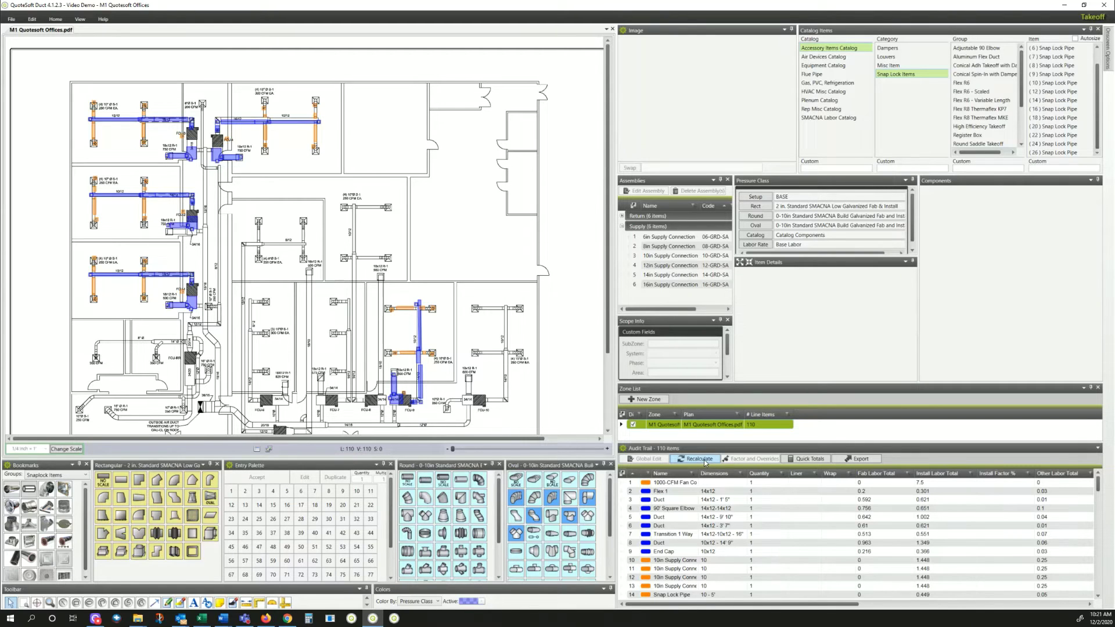
{"action": "left_click", "coordinate": [121, 480]}
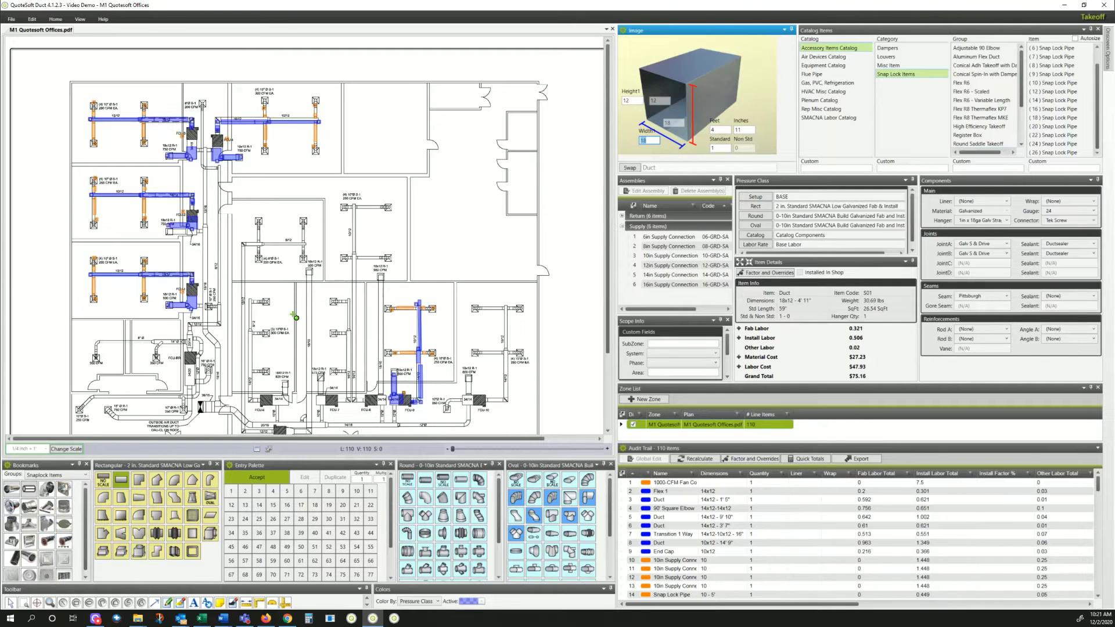
Step: Load the Simple Screen workspace from Manage Workspaces
{"action": "left_click", "coordinate": [80, 19]}
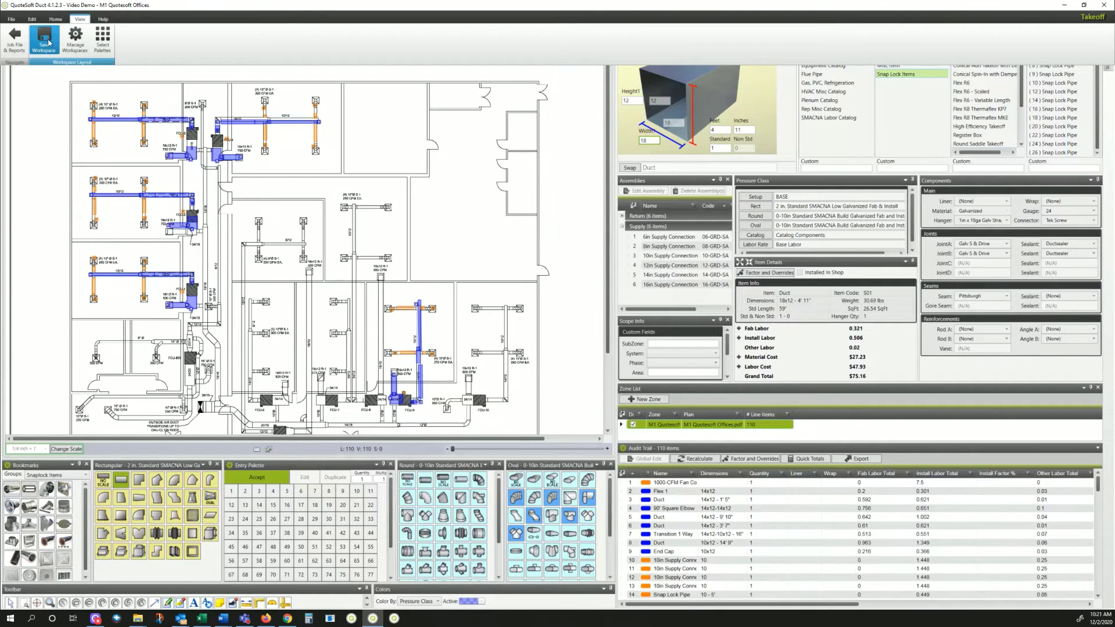
{"action": "left_click", "coordinate": [79, 45]}
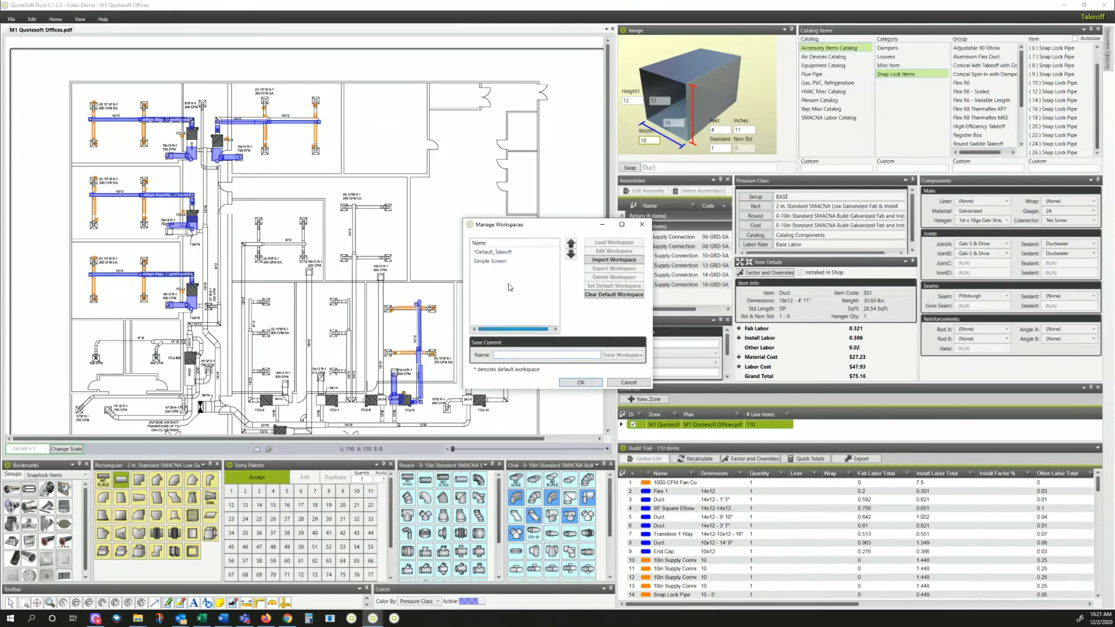
{"action": "left_click", "coordinate": [492, 262]}
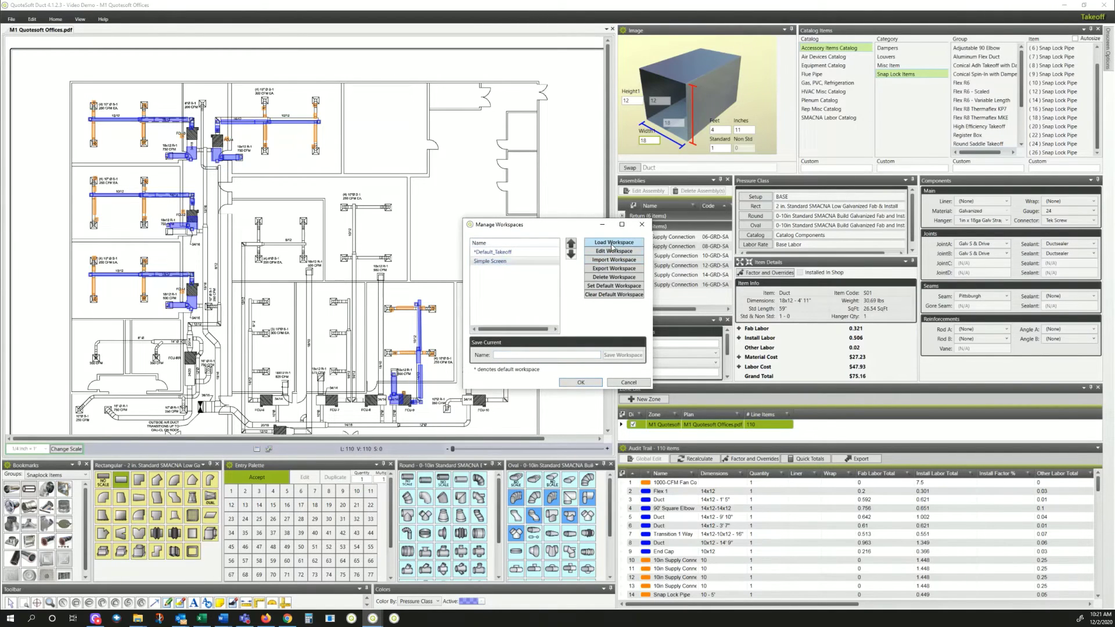
{"action": "left_click", "coordinate": [610, 244]}
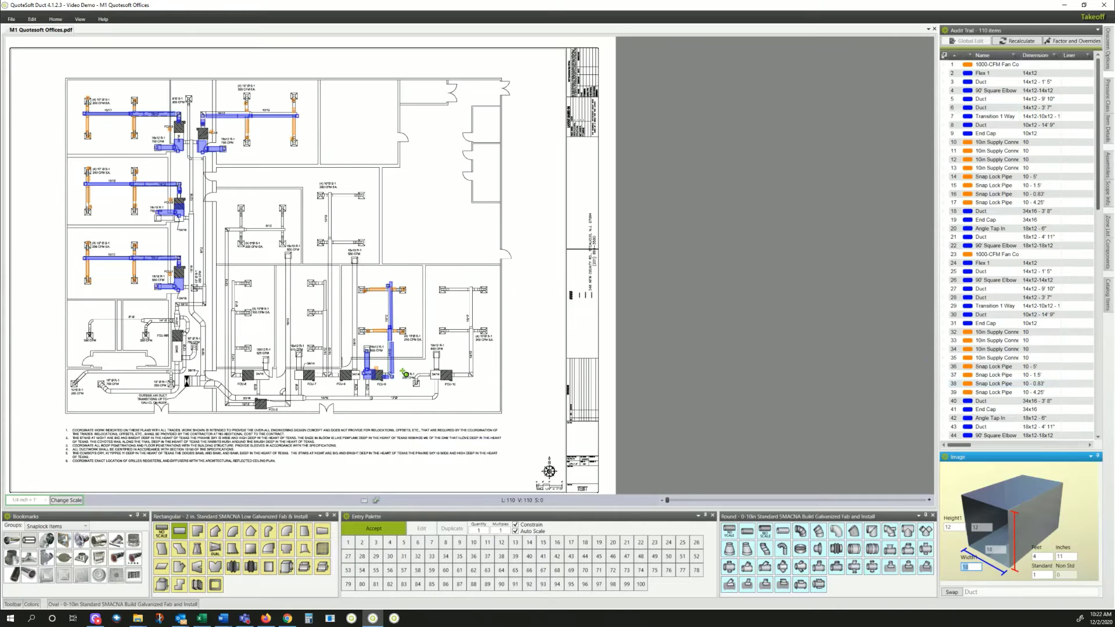
Step: Check the pressure class settings, then hide the components flyout again
{"action": "left_click", "coordinate": [1108, 167]}
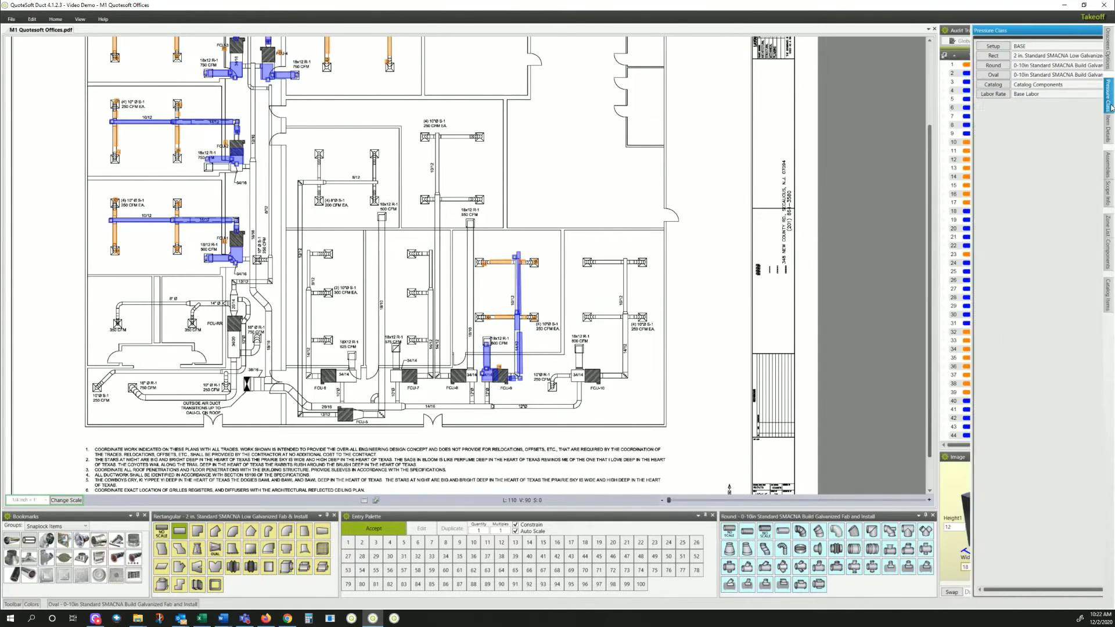
{"action": "mouse_move", "coordinate": [1108, 253]}
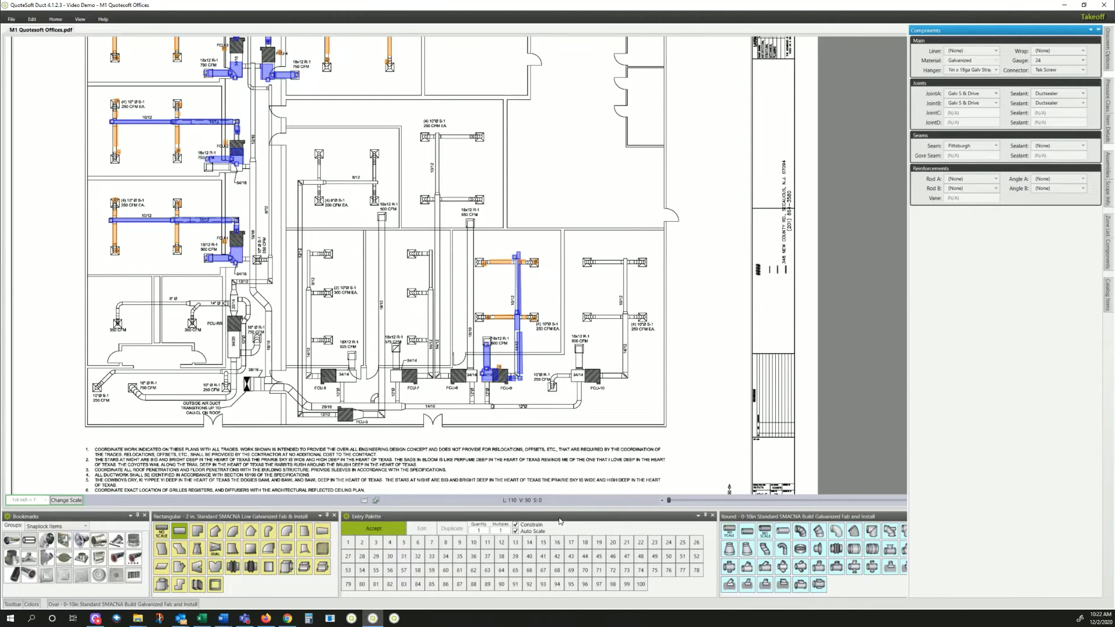
{"action": "left_click", "coordinate": [560, 523]}
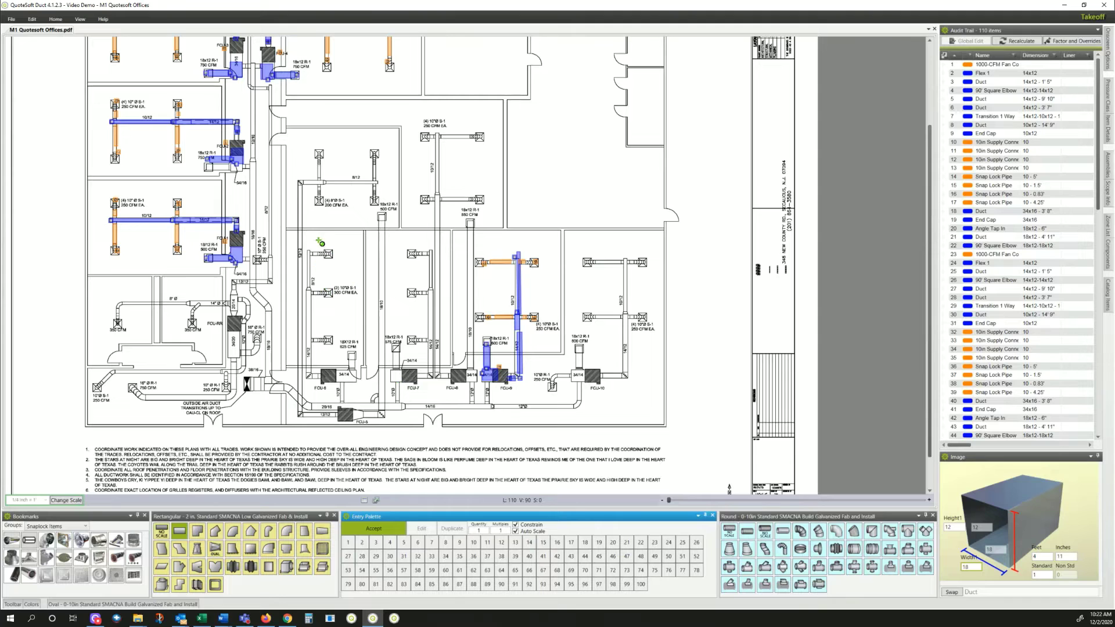
{"action": "scroll", "coordinate": [324, 225], "scroll_direction": "up", "scroll_amount": 1}
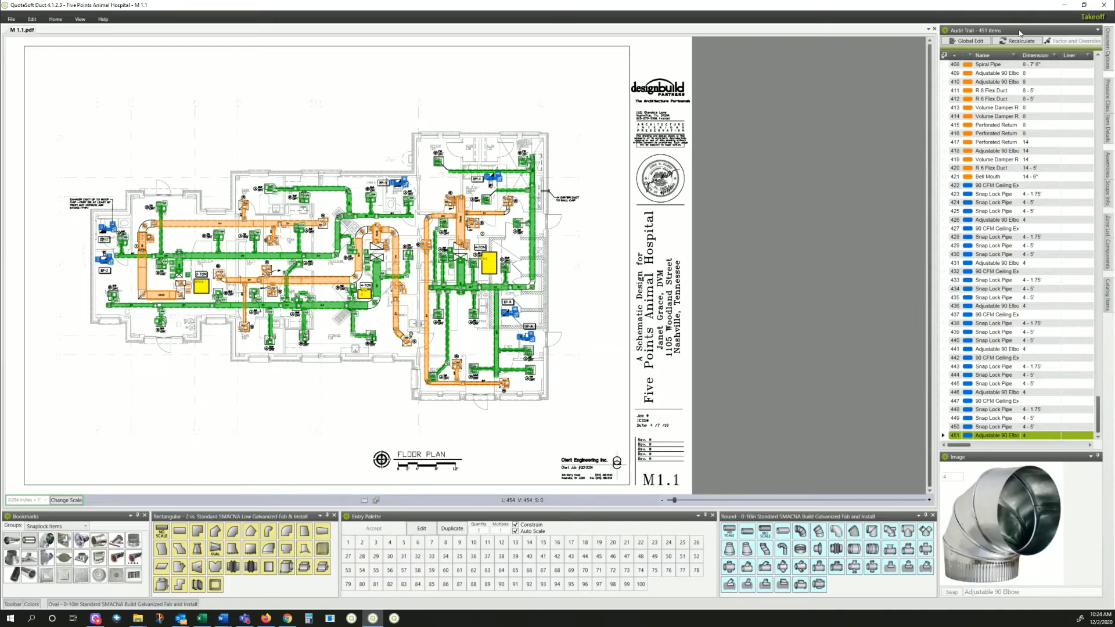
Step: Float the Audit Trail over the floor plan and scroll to its Type and Report Group columns
{"action": "left_click", "coordinate": [1019, 33]}
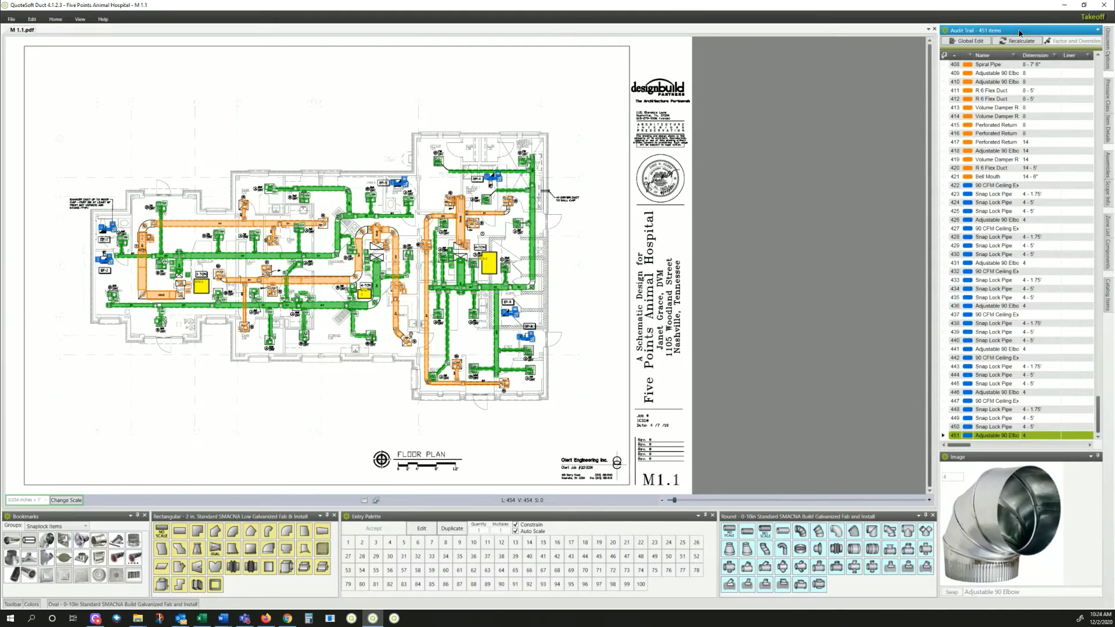
{"action": "left_click_drag", "start_coordinate": [1019, 33], "coordinate": [858, 73]}
{"action": "left_click_drag", "start_coordinate": [702, 96], "coordinate": [589, 122]}
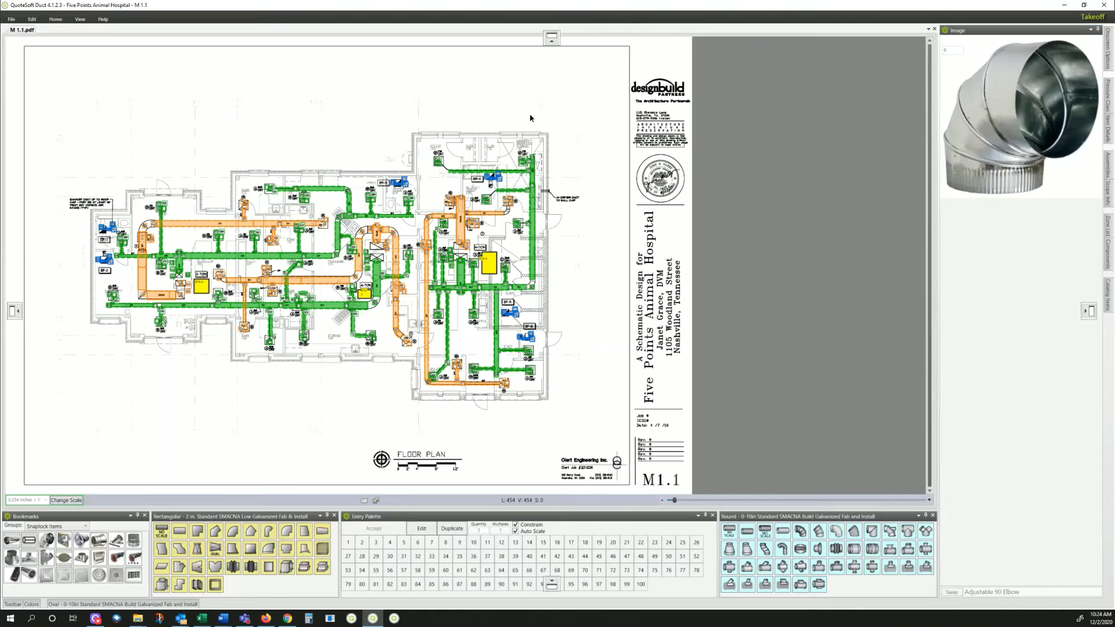
{"action": "left_click_drag", "start_coordinate": [521, 110], "coordinate": [287, 83]}
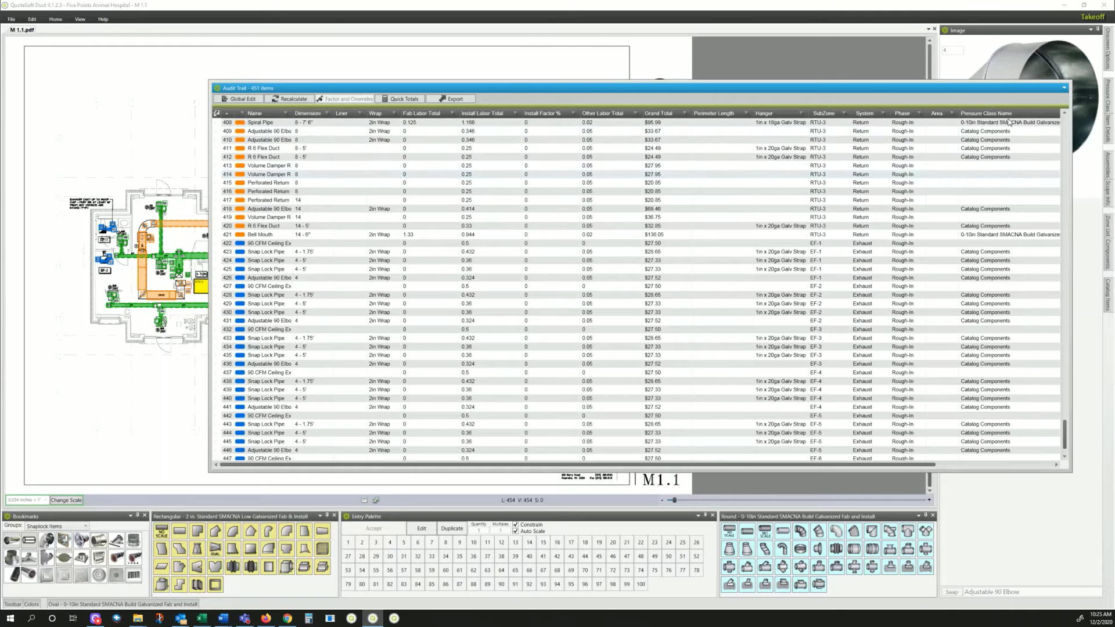
{"action": "left_click", "coordinate": [964, 465]}
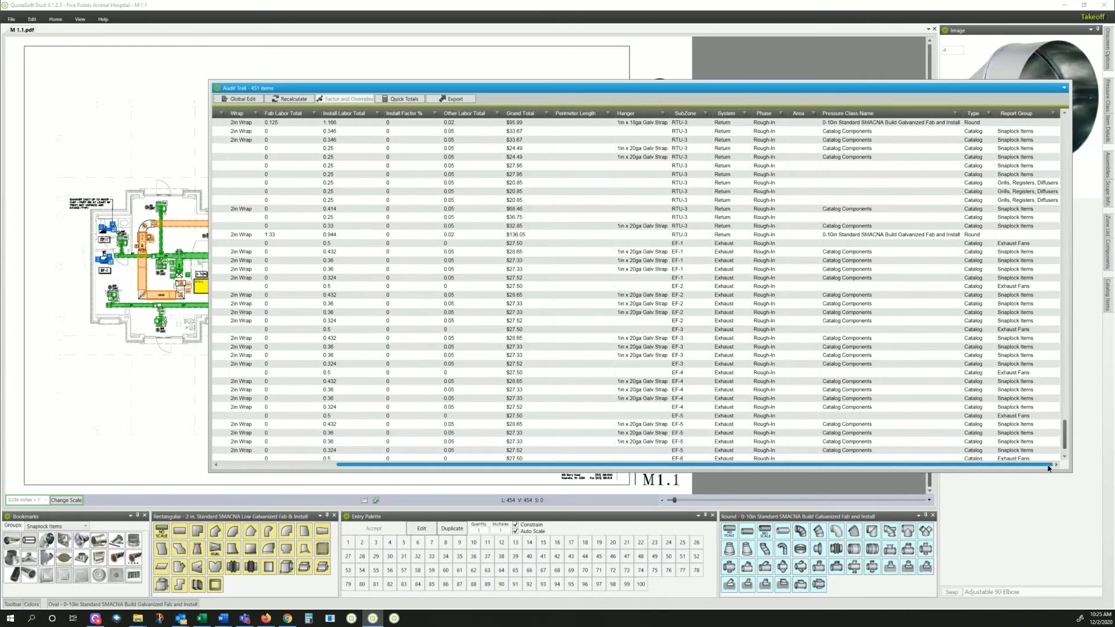
{"action": "left_click_drag", "start_coordinate": [1049, 465], "coordinate": [929, 465]}
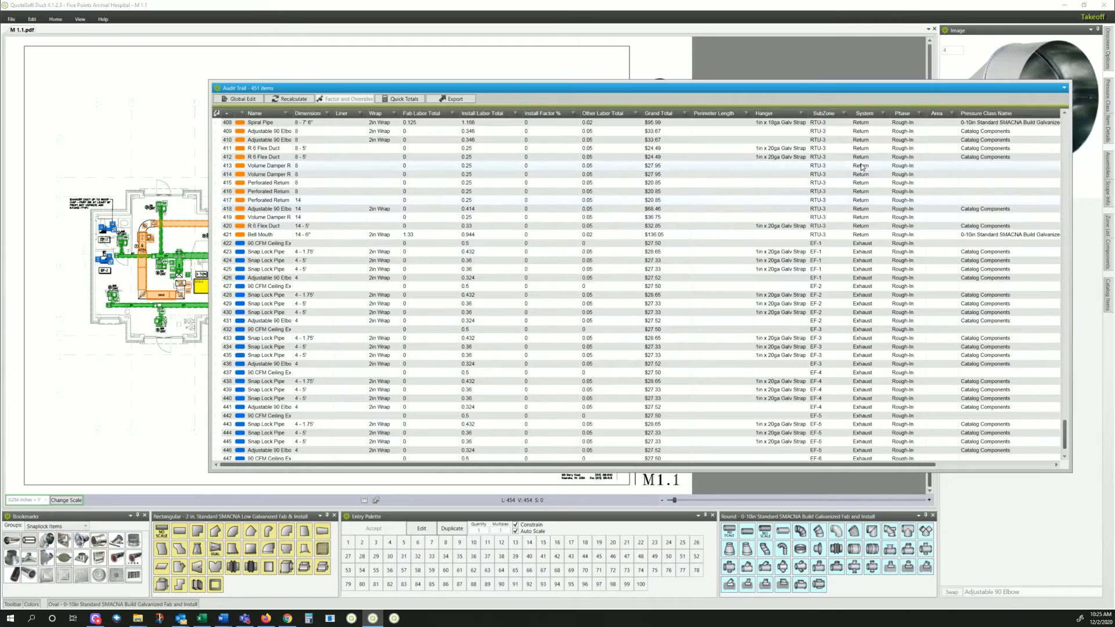
Step: Filter the SubZone column to RTU-3 only (156 items), reposition the window, and pick row 383
{"action": "left_click", "coordinate": [844, 114]}
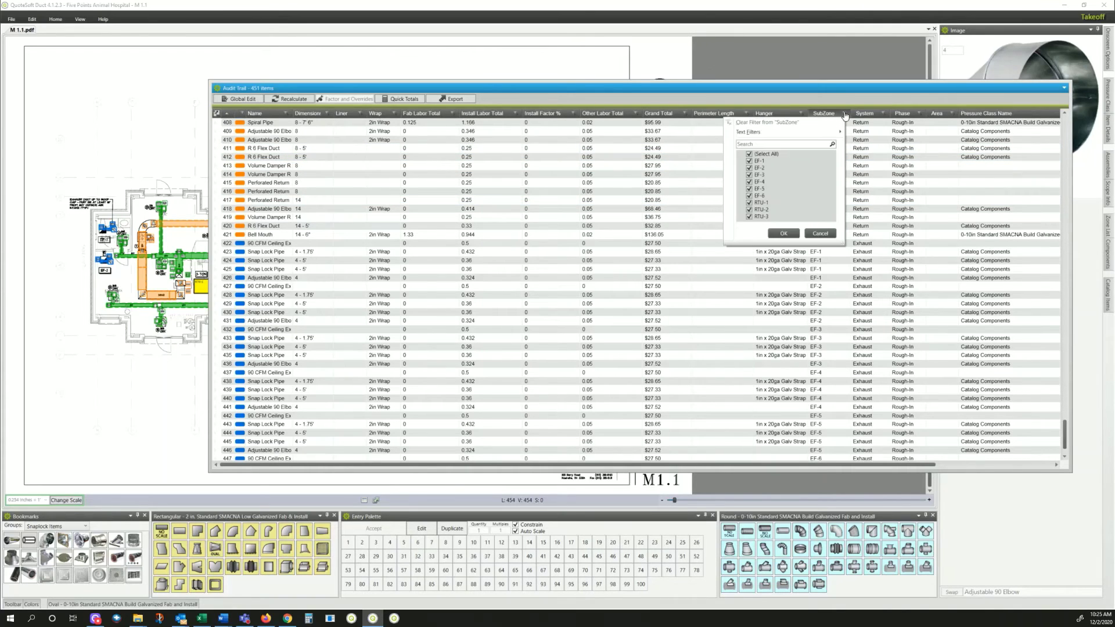
{"action": "left_click", "coordinate": [750, 154]}
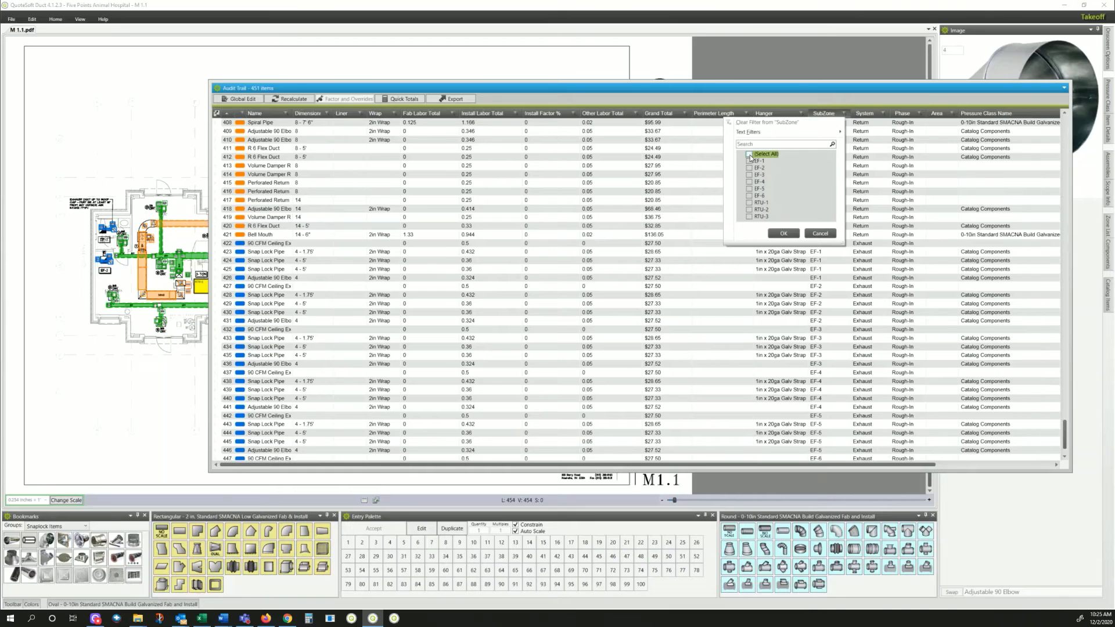
{"action": "left_click", "coordinate": [749, 218]}
{"action": "left_click", "coordinate": [783, 234]}
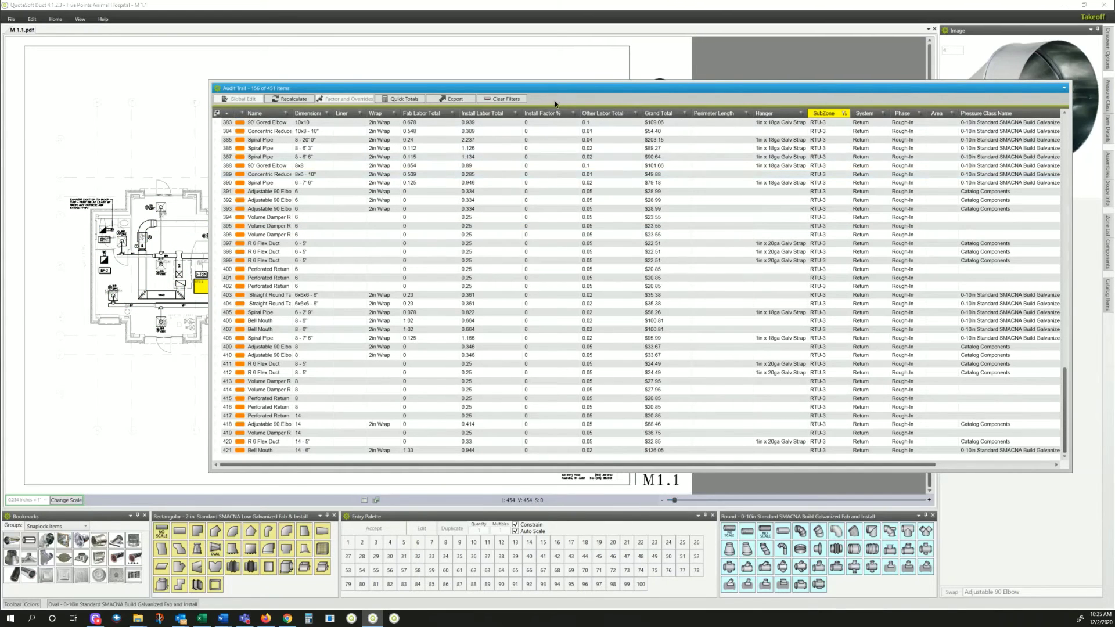
{"action": "left_click_drag", "start_coordinate": [553, 91], "coordinate": [598, 429]}
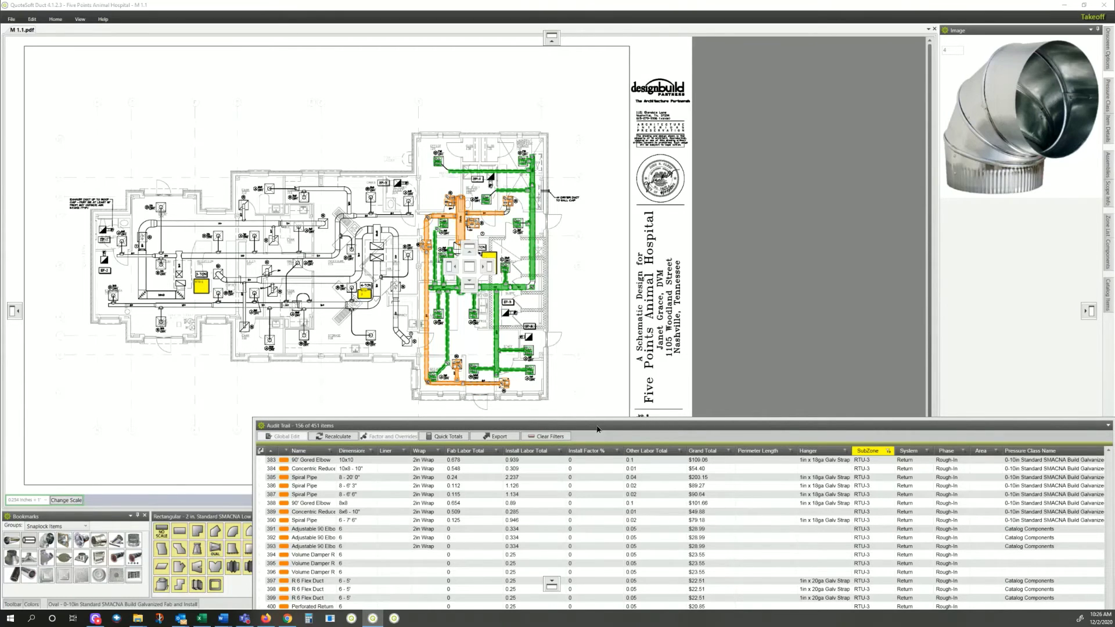
{"action": "left_click_drag", "start_coordinate": [598, 428], "coordinate": [550, 101]}
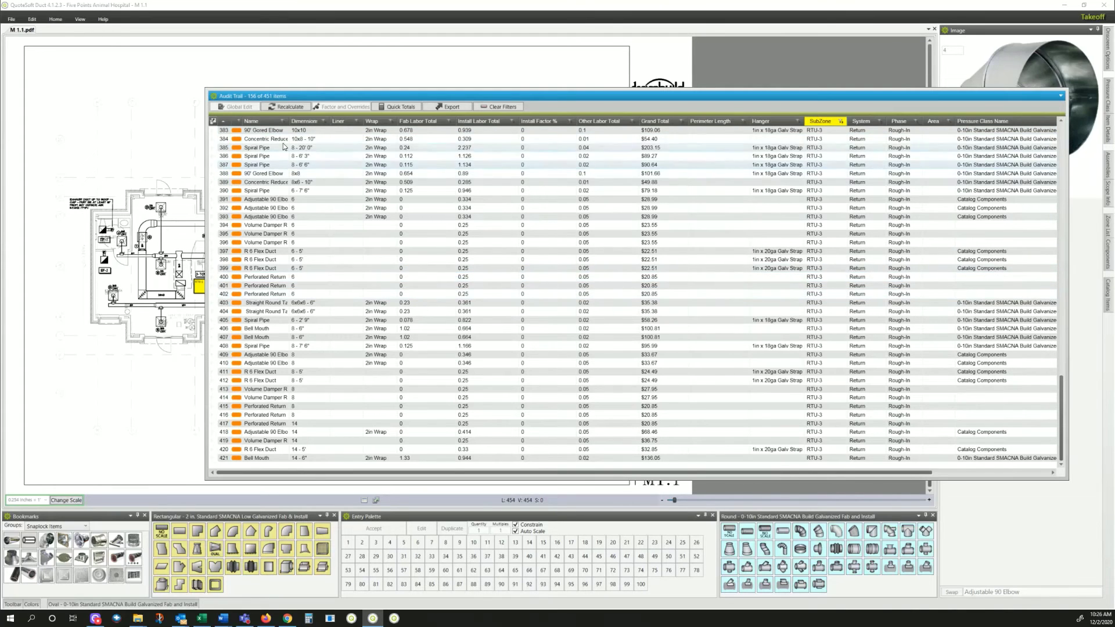
{"action": "left_click", "coordinate": [270, 131]}
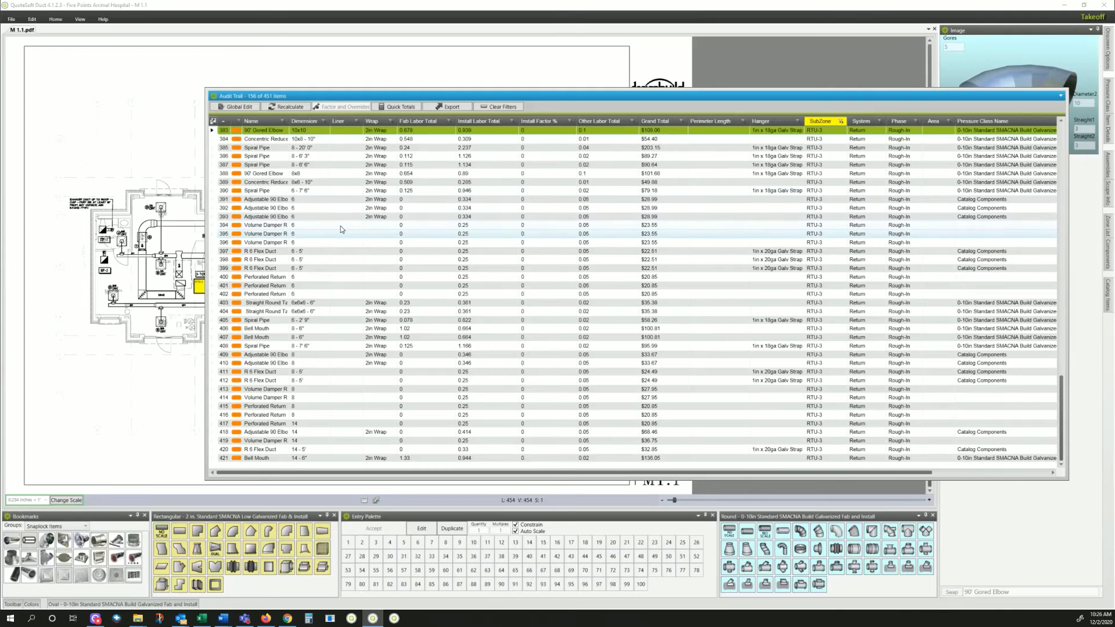
Step: Global-edit all 156 RTU-3 items: 2 Inch Liner for rectangular, 1in Wrap for round, and save
{"action": "key", "text": "ctrl+a"}
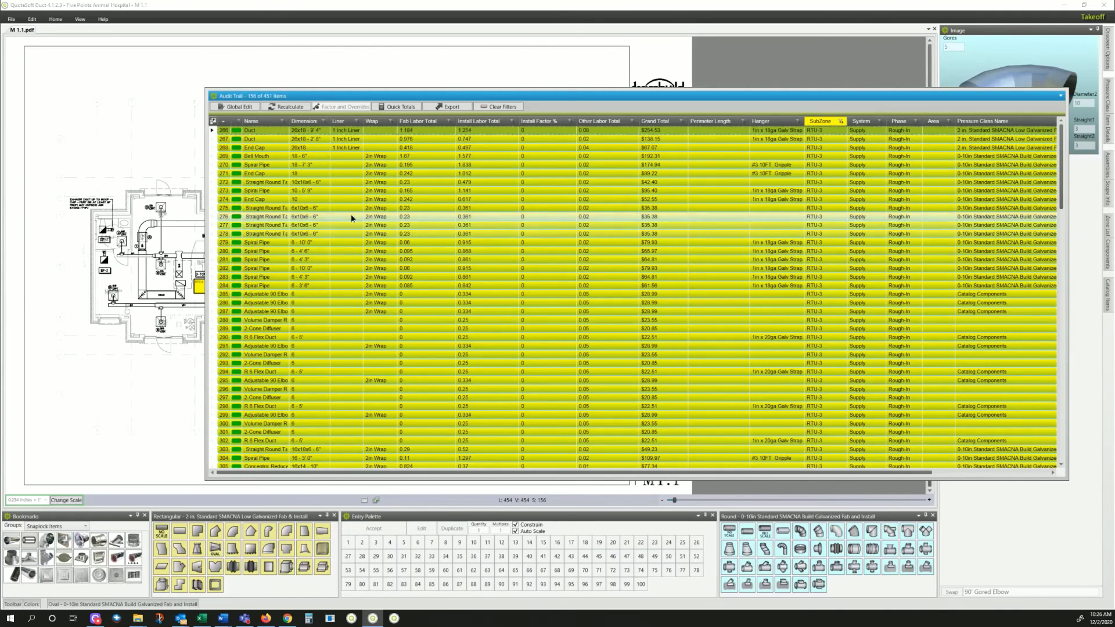
{"action": "right_click", "coordinate": [351, 219]}
{"action": "left_click", "coordinate": [308, 259]}
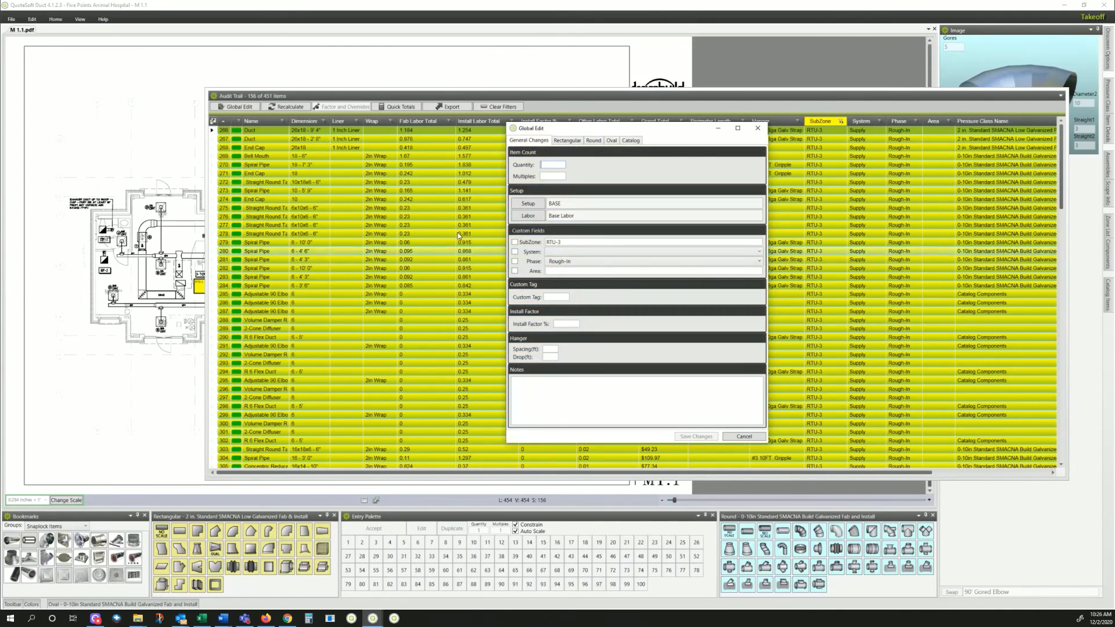
{"action": "left_click", "coordinate": [568, 141]}
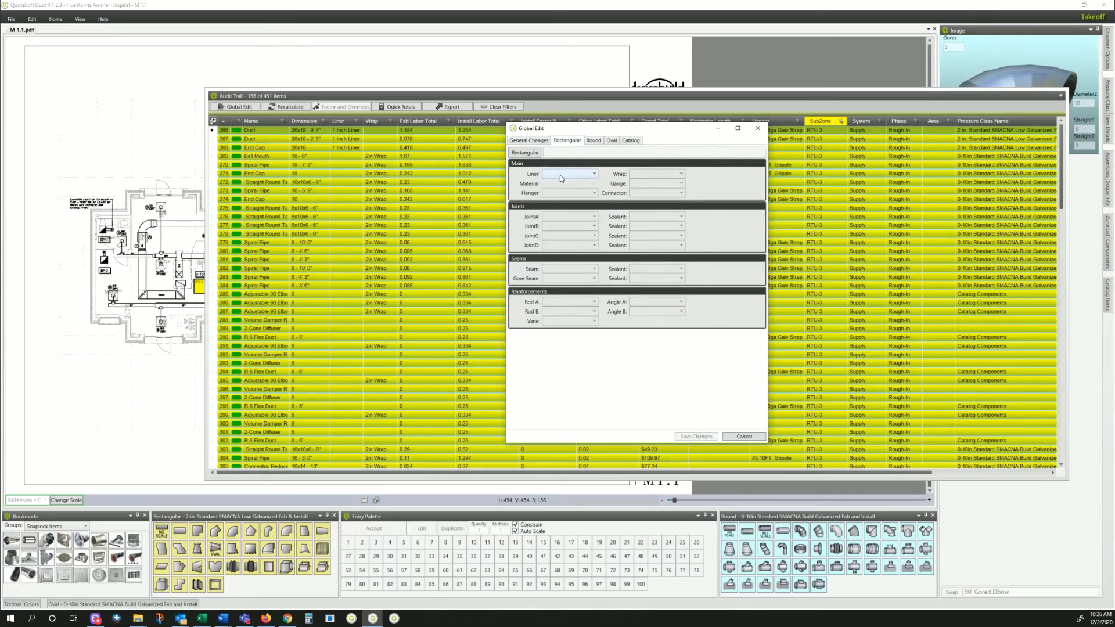
{"action": "left_click", "coordinate": [583, 174]}
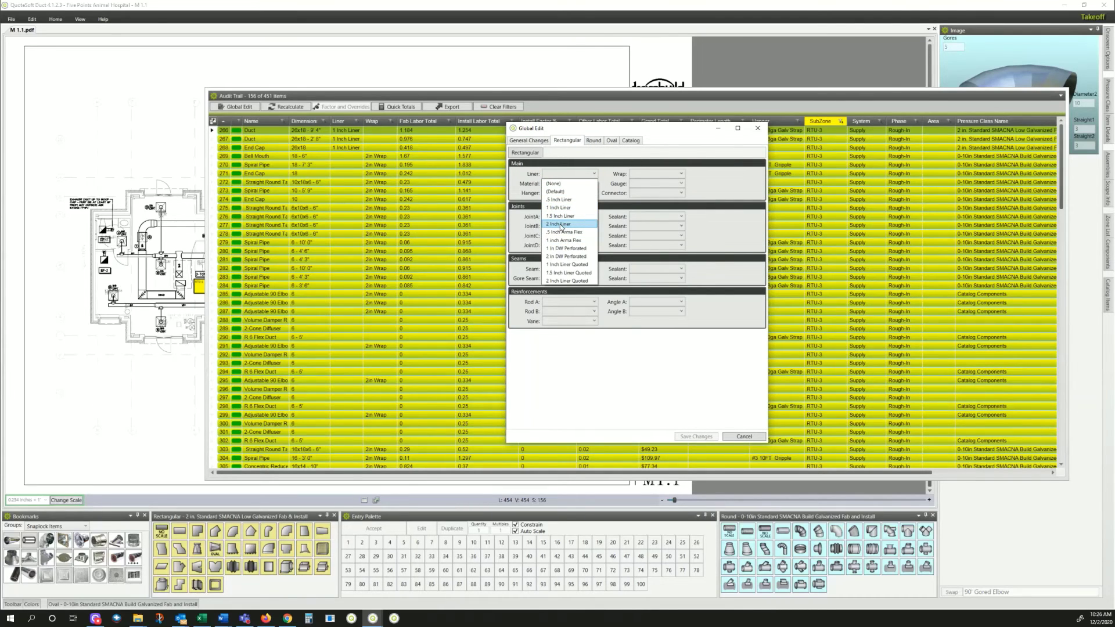
{"action": "left_click", "coordinate": [561, 224]}
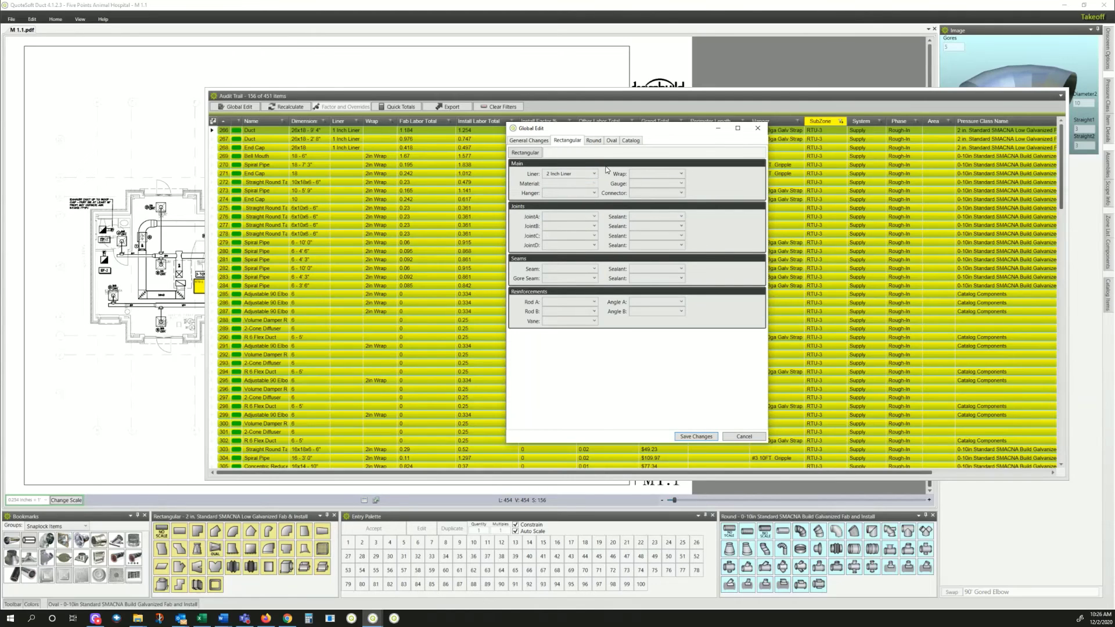
{"action": "left_click", "coordinate": [594, 141]}
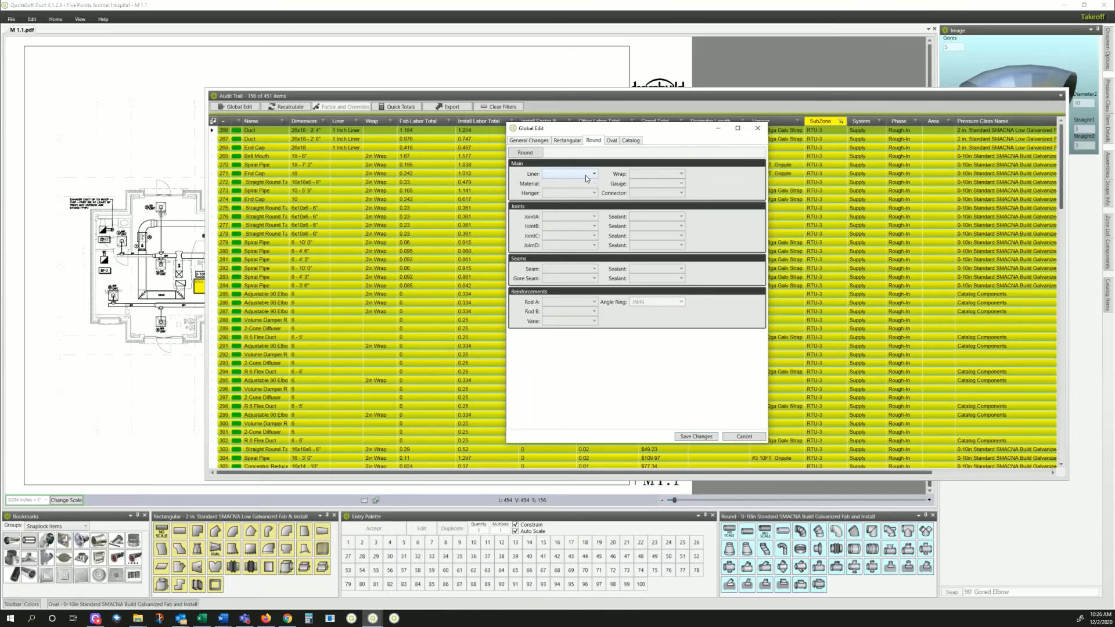
{"action": "left_click", "coordinate": [660, 176]}
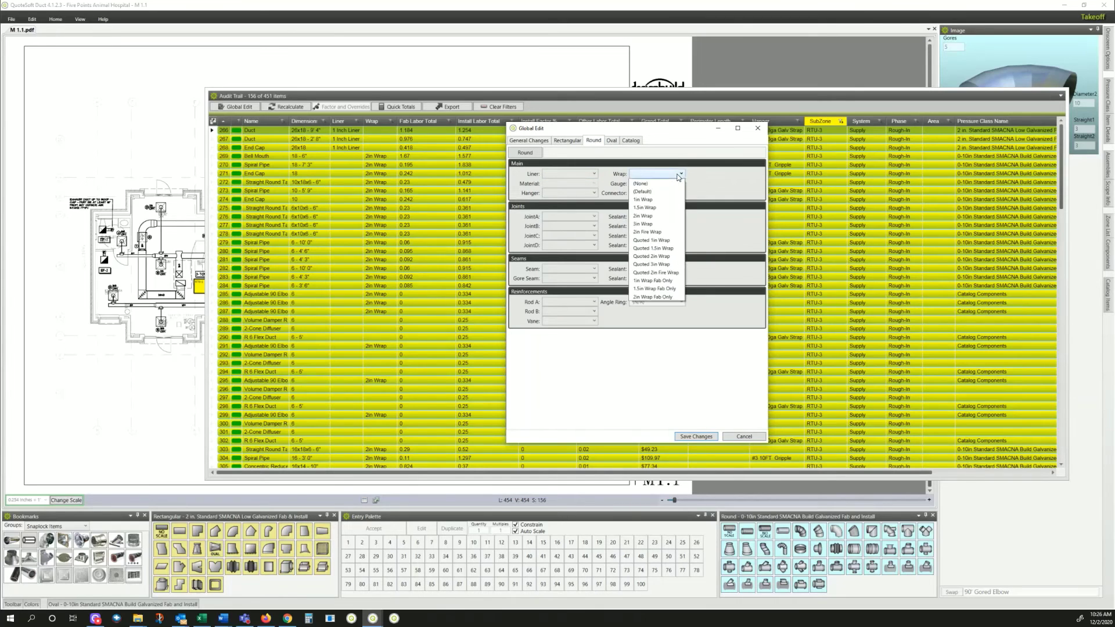
{"action": "left_click", "coordinate": [659, 201]}
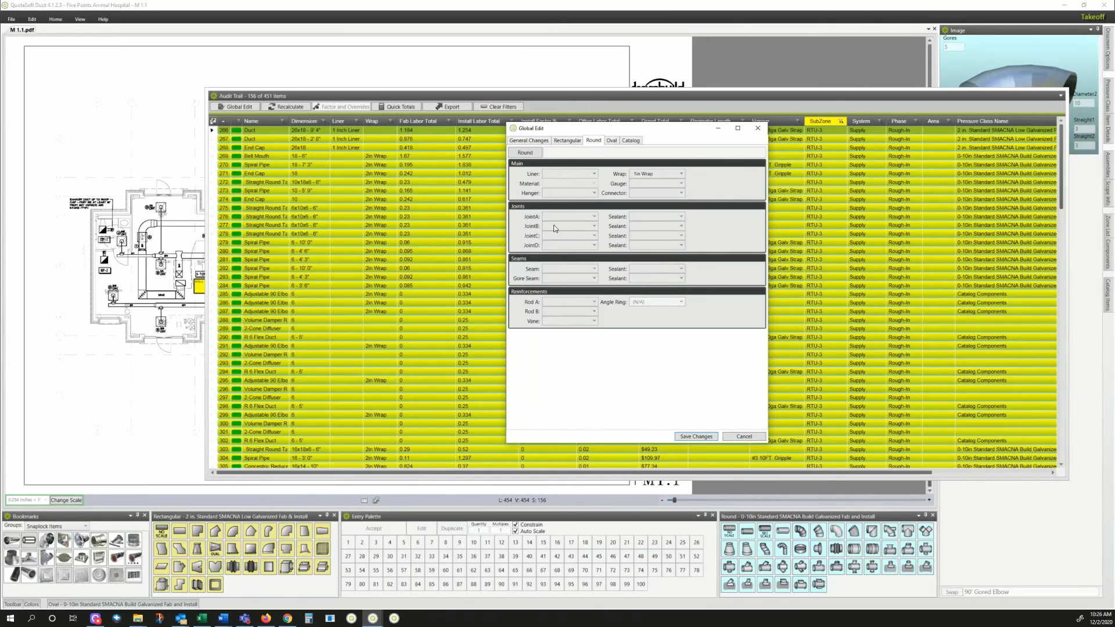
{"action": "left_click", "coordinate": [695, 437]}
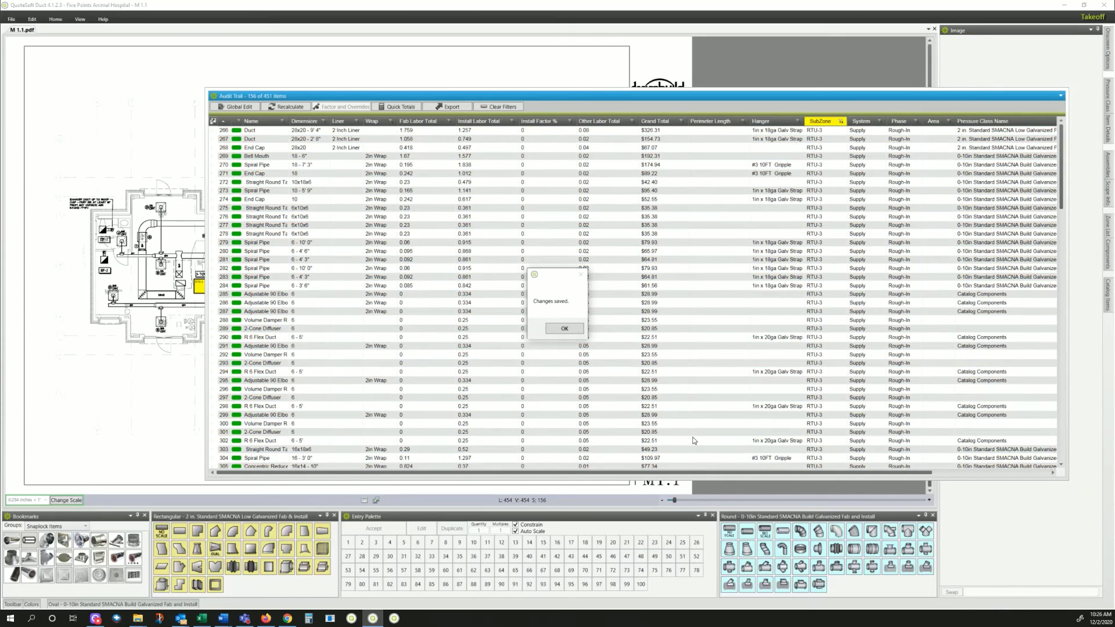
Step: Dismiss the changes-saved notice and filter the System column to Supply only
{"action": "left_click", "coordinate": [564, 330]}
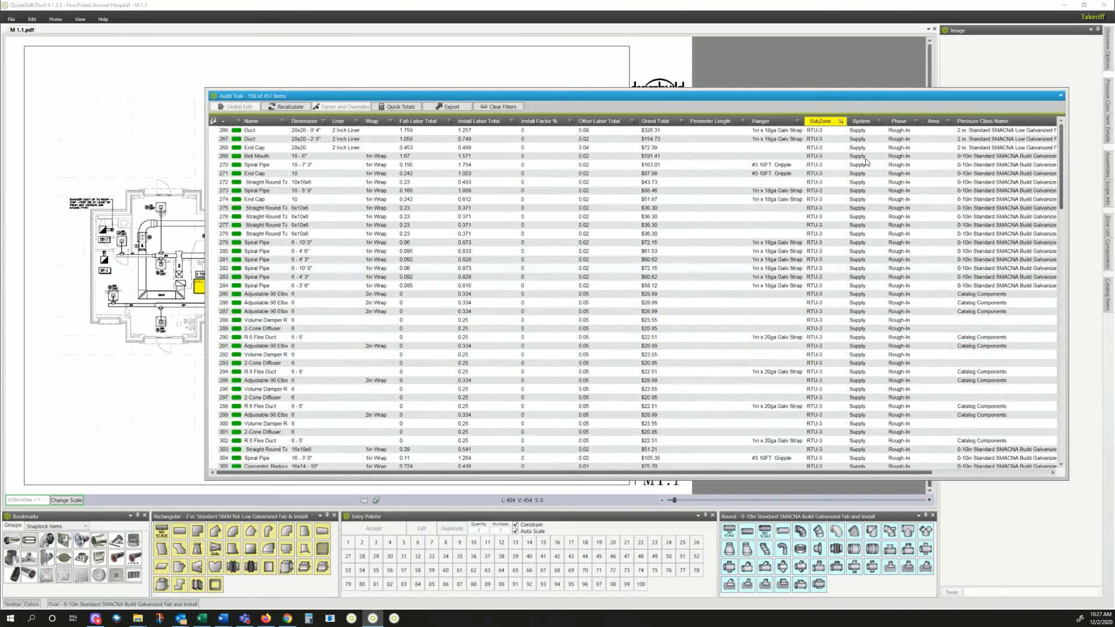
{"action": "left_click", "coordinate": [881, 123]}
{"action": "left_click", "coordinate": [785, 162]}
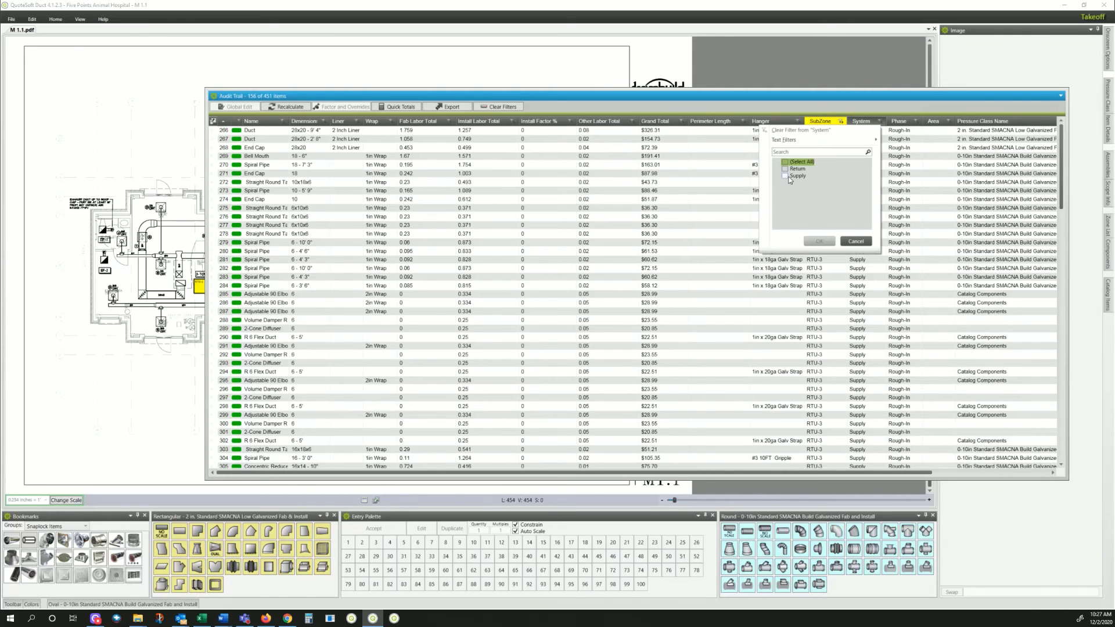
{"action": "left_click", "coordinate": [786, 176]}
{"action": "left_click", "coordinate": [820, 241]}
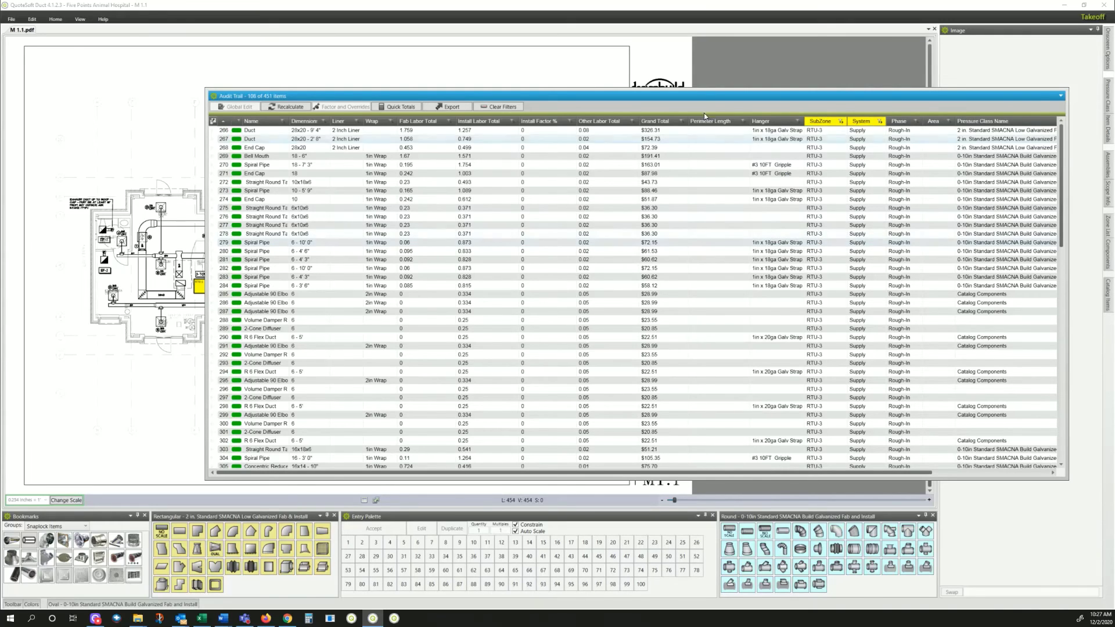
Step: Review the Supply rows, then clear the System filter back to all 156 RTU-3 items
{"action": "mouse_move", "coordinate": [704, 113]}
{"action": "left_mouse_down"}
{"action": "mouse_move", "coordinate": [667, 442]}
{"action": "mouse_move", "coordinate": [700, 112]}
{"action": "left_mouse_up"}
{"action": "scroll", "coordinate": [489, 319], "scroll_direction": "down", "scroll_amount": 1}
{"action": "scroll", "coordinate": [491, 319], "scroll_direction": "down", "scroll_amount": 11}
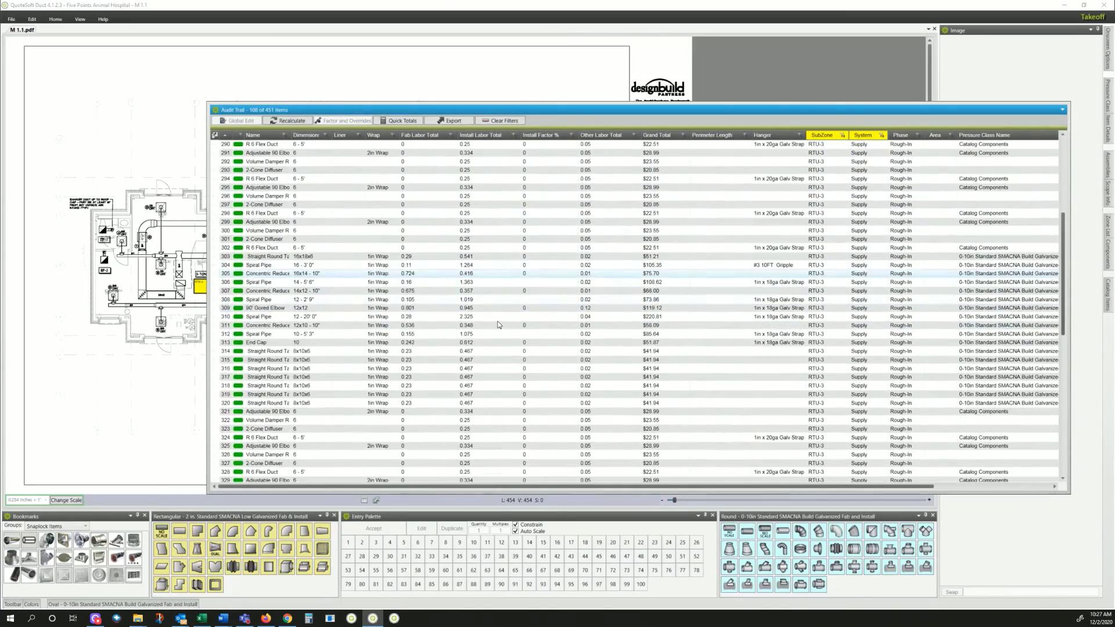
{"action": "scroll", "coordinate": [763, 225], "scroll_direction": "down", "scroll_amount": 2}
{"action": "left_click", "coordinate": [881, 134]}
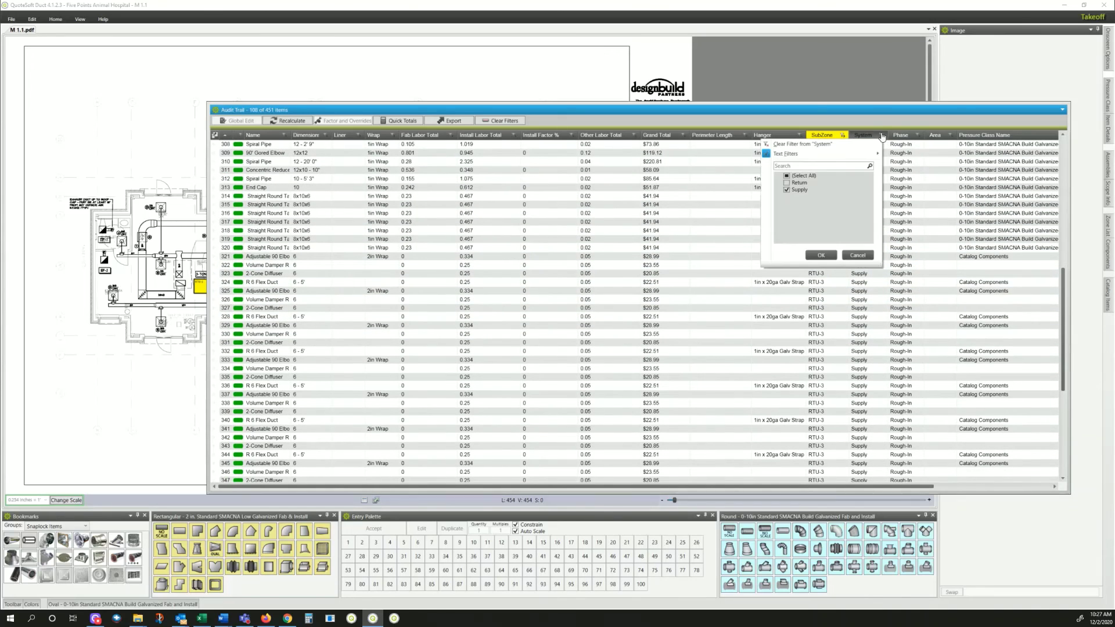
{"action": "left_click", "coordinate": [791, 176]}
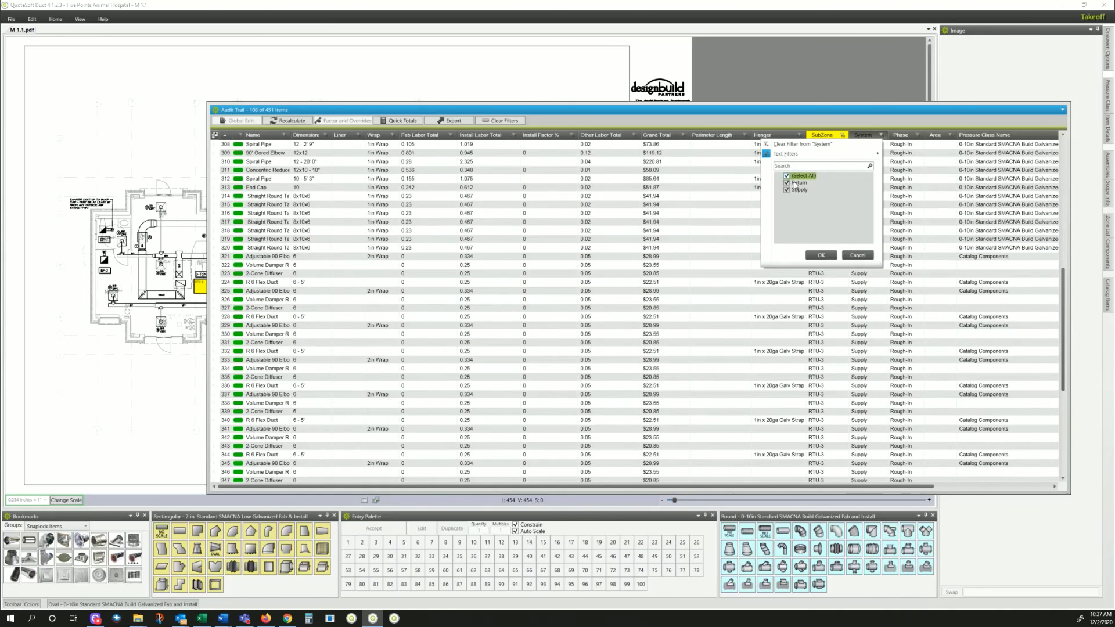
{"action": "left_click", "coordinate": [820, 255]}
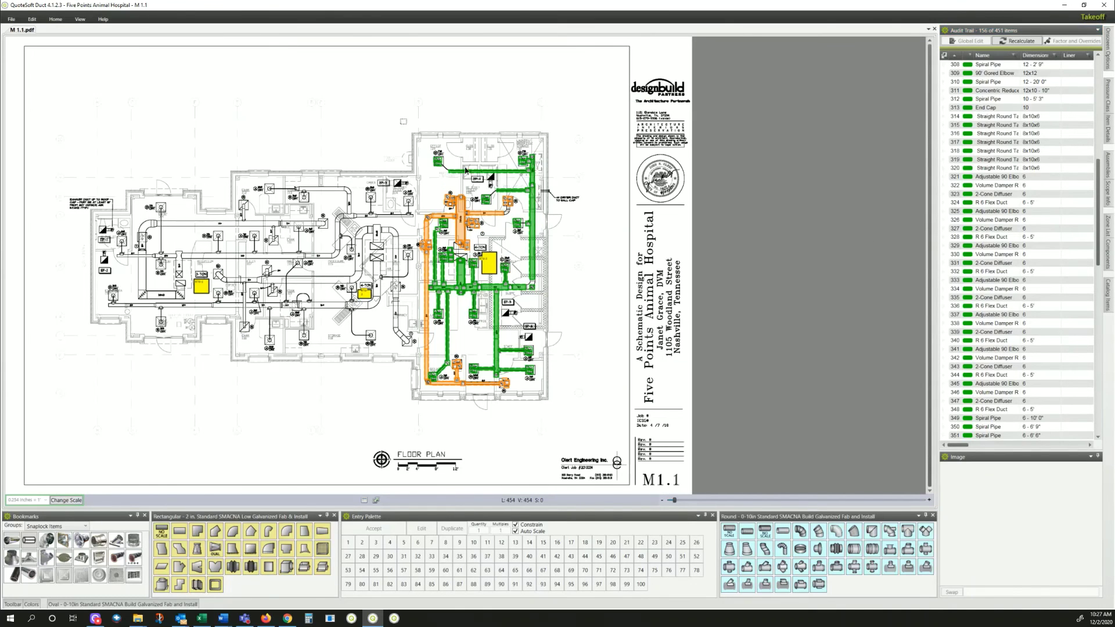
Step: Box-select the 156 RTU-3 right-wing ducts and review their Quick Totals ($8481.50 grand total)
{"action": "left_click_drag", "start_coordinate": [465, 170], "coordinate": [601, 422]}
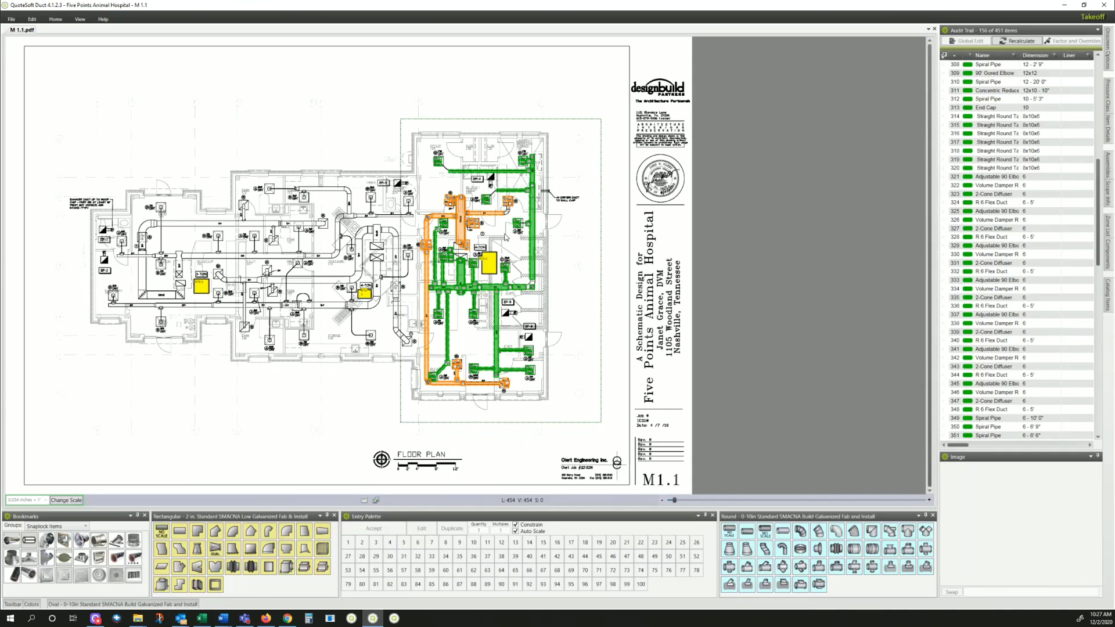
{"action": "right_click", "coordinate": [504, 235]}
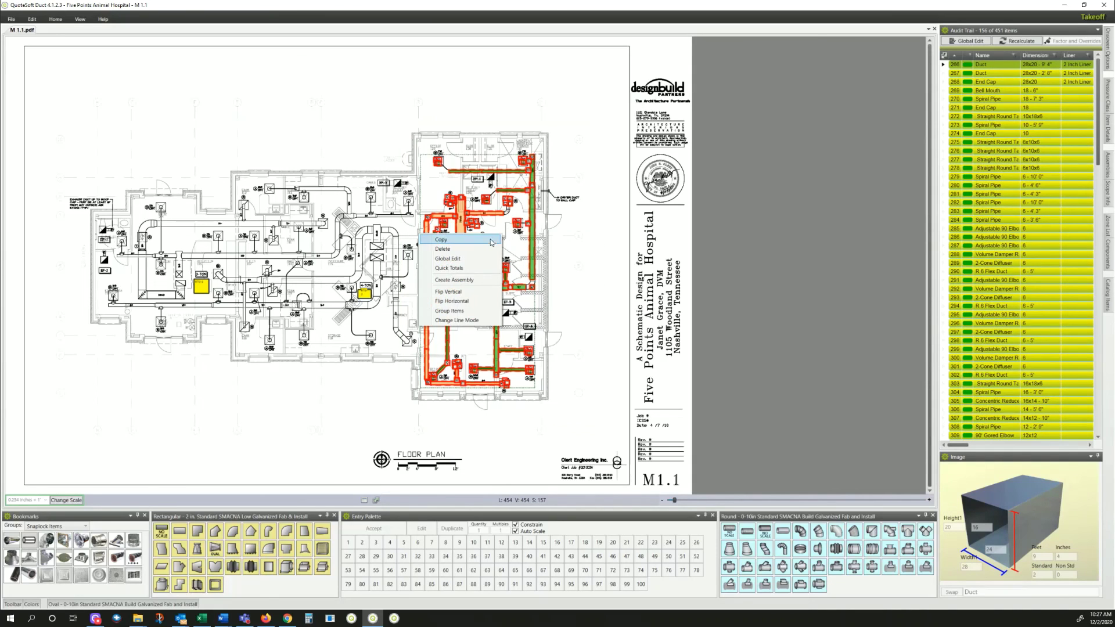
{"action": "left_click", "coordinate": [467, 271]}
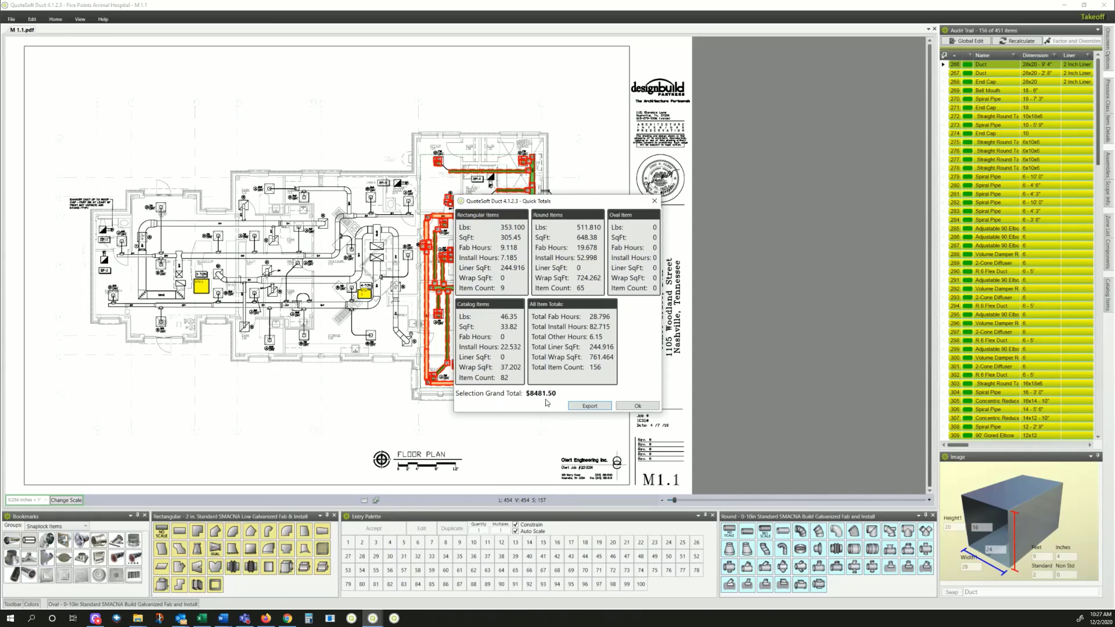
{"action": "left_click", "coordinate": [647, 407]}
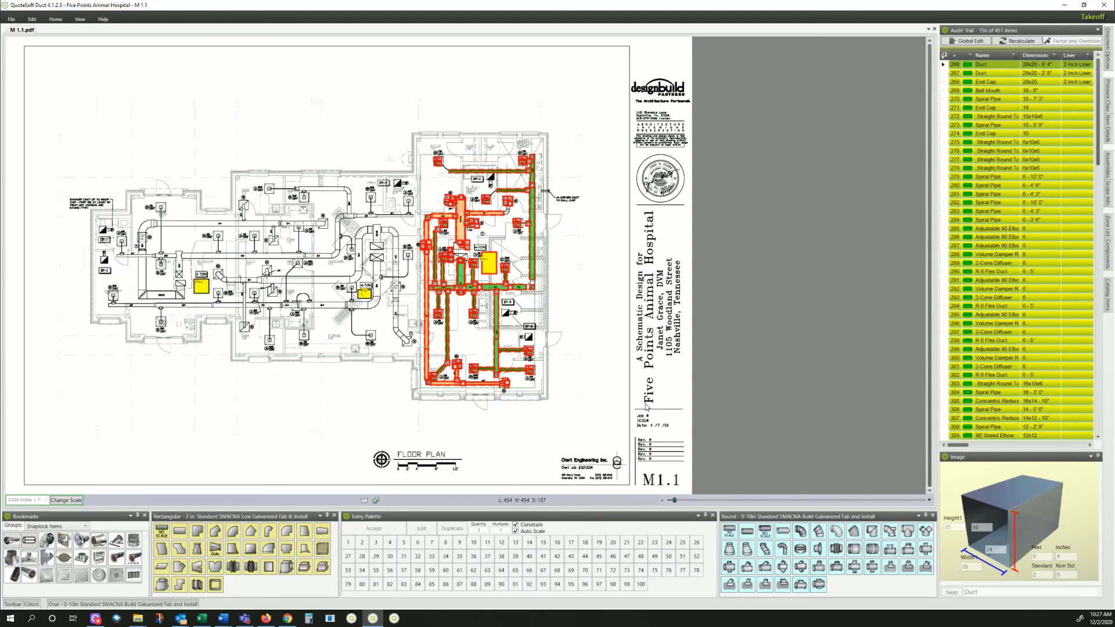